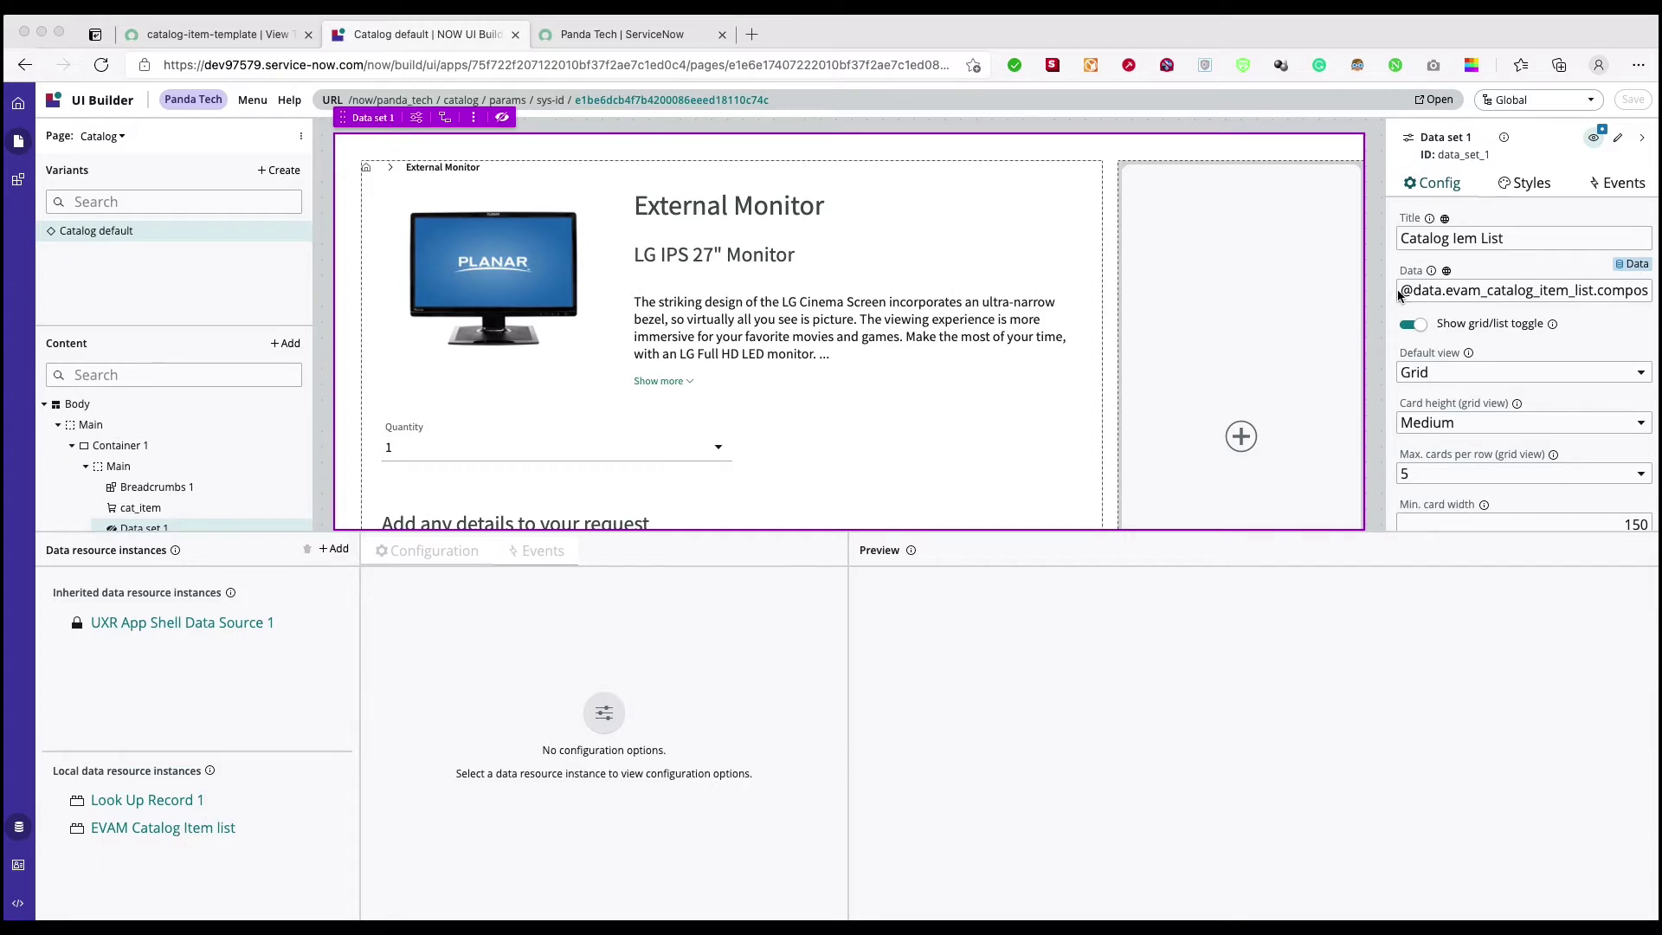
pyautogui.scroll(-2, 175, 471)
pyautogui.scroll(-1, 173, 469)
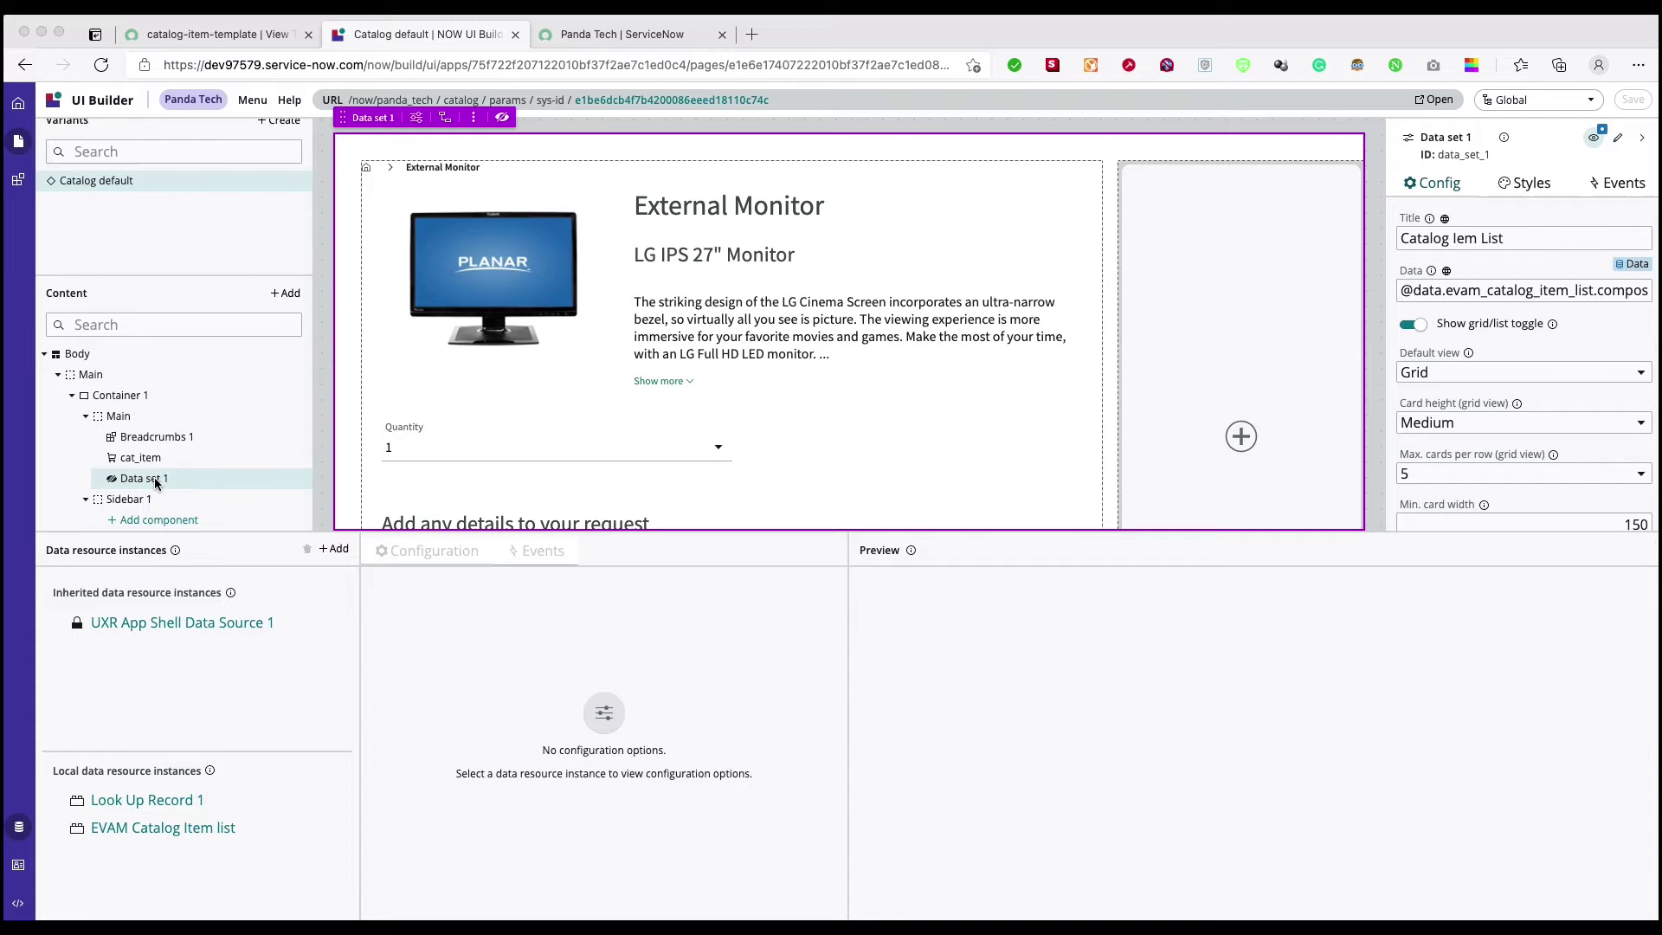
# - Relabel the Data set 1 component as 'Catalog item Data set' via Configure component and save the page
pyautogui.click(300, 479)
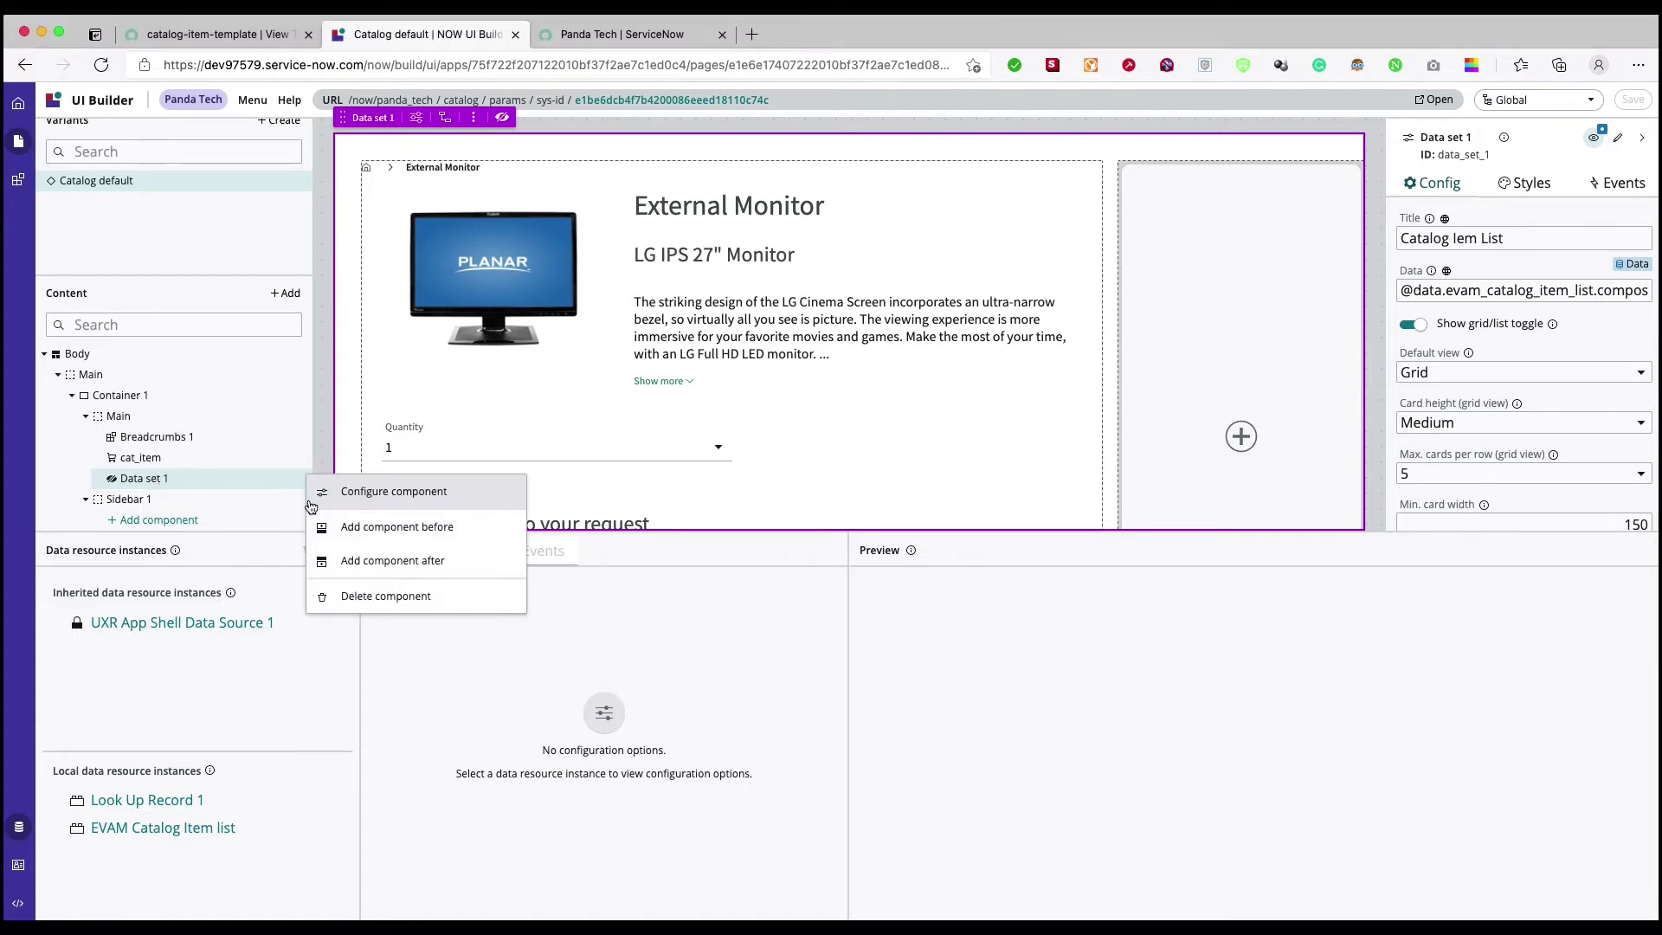
pyautogui.click(378, 489)
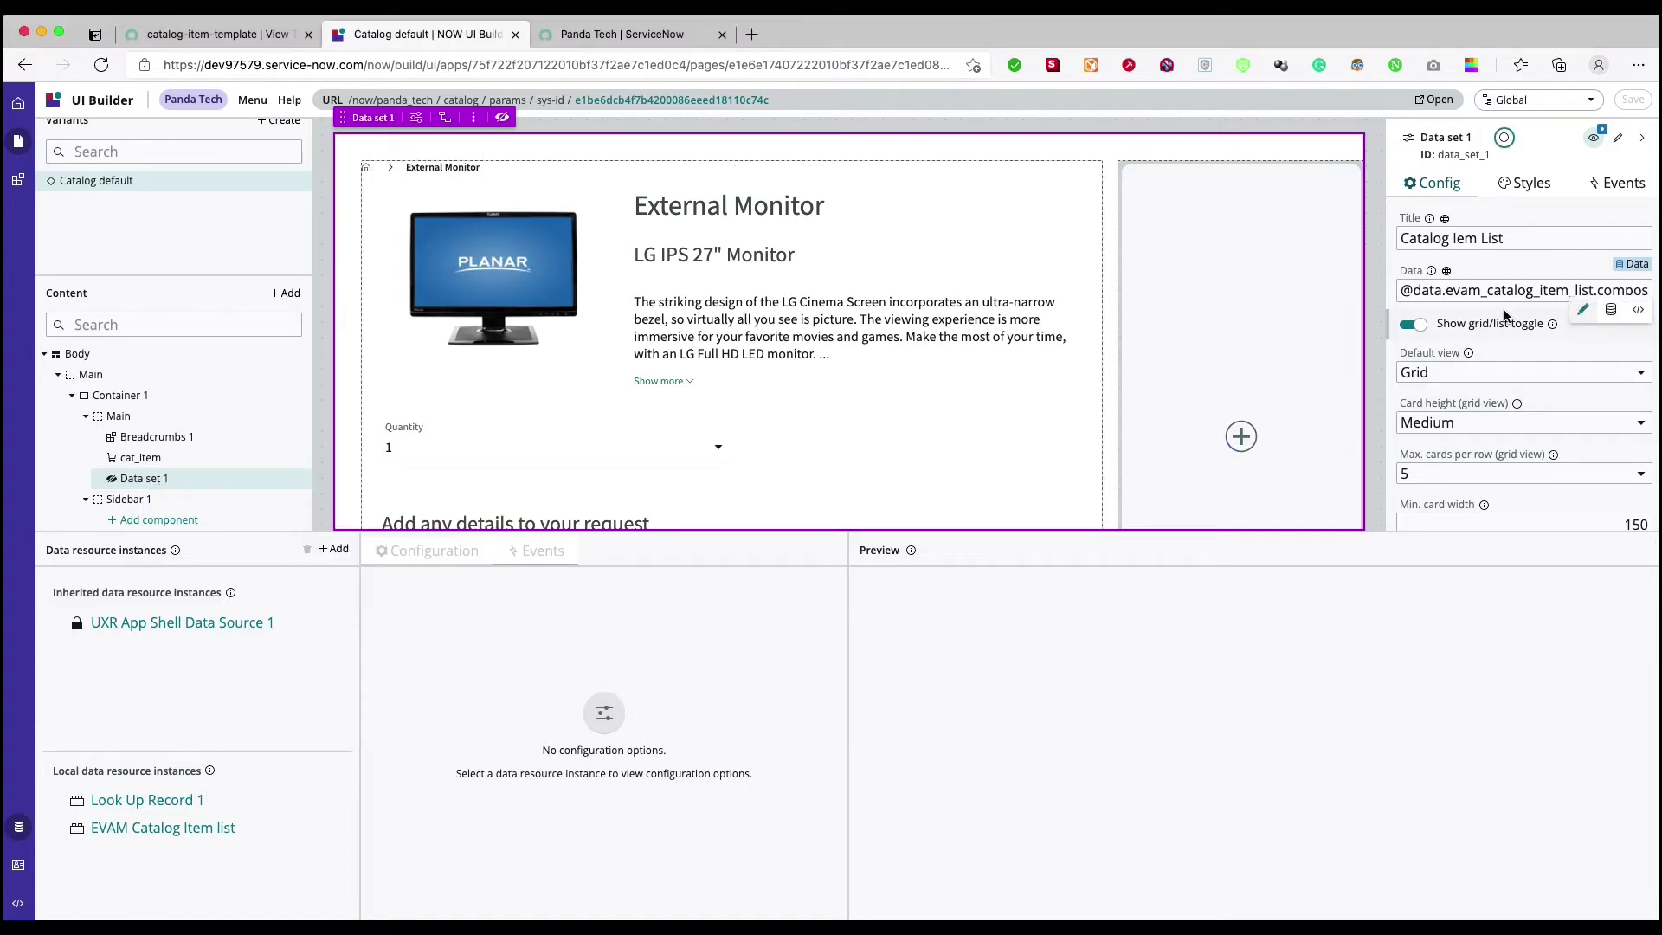
pyautogui.moveTo(1468, 226); pyautogui.dragTo(1372, 223)
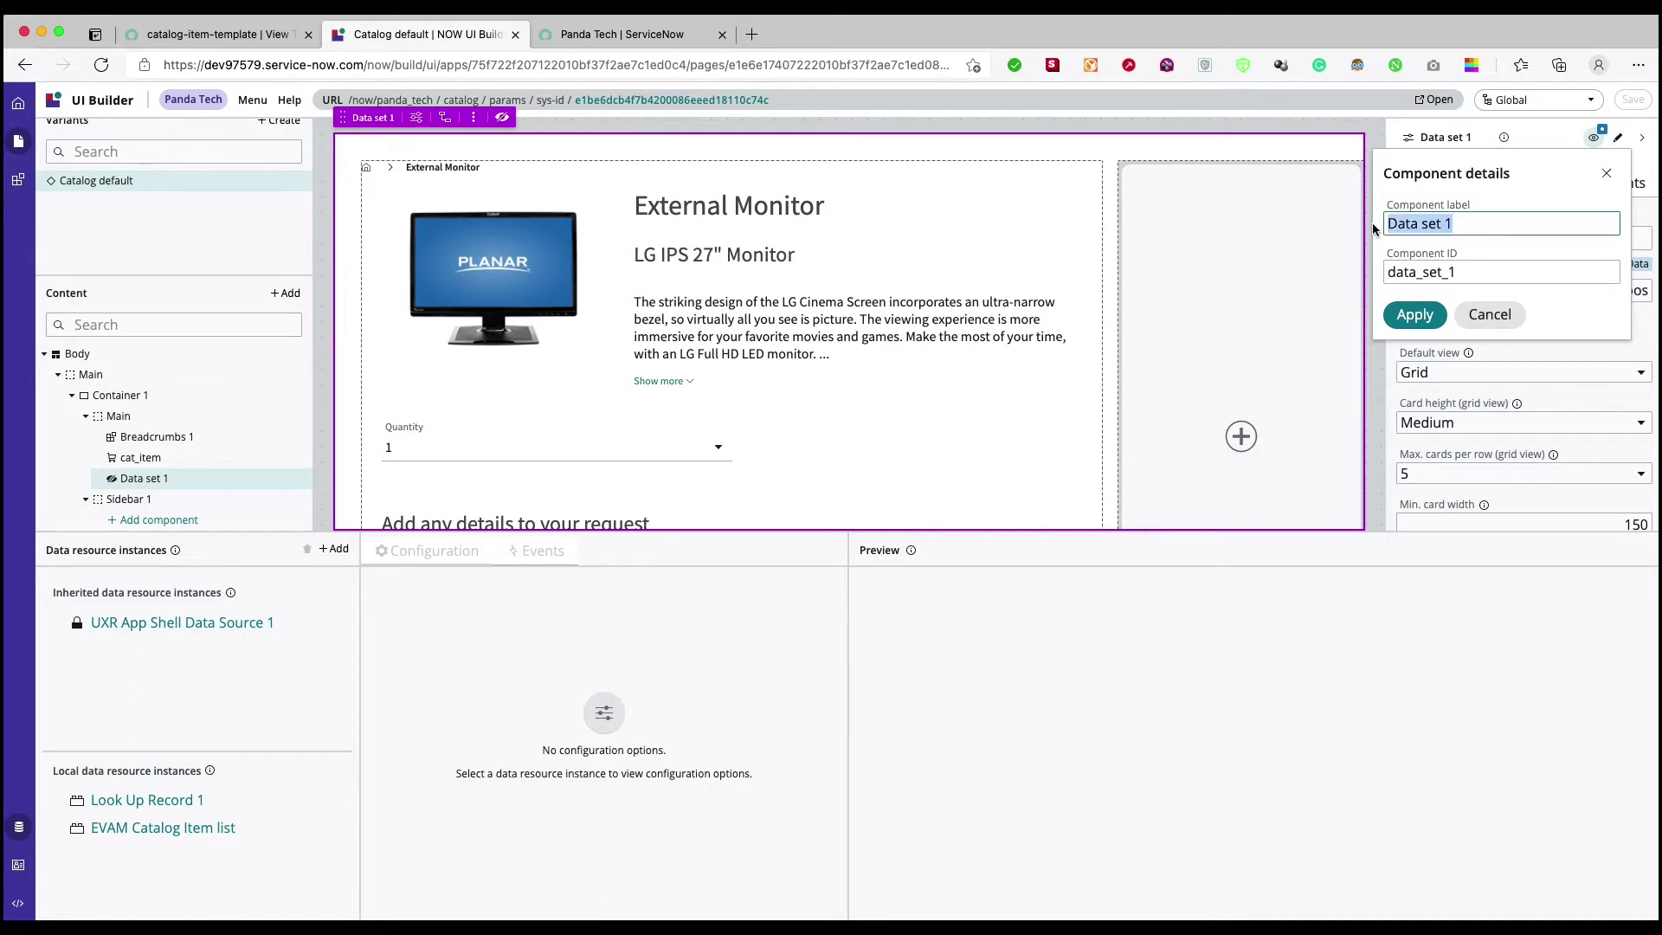
pyautogui.write('C')
pyautogui.write('atalog item')
pyautogui.write(' Data set')
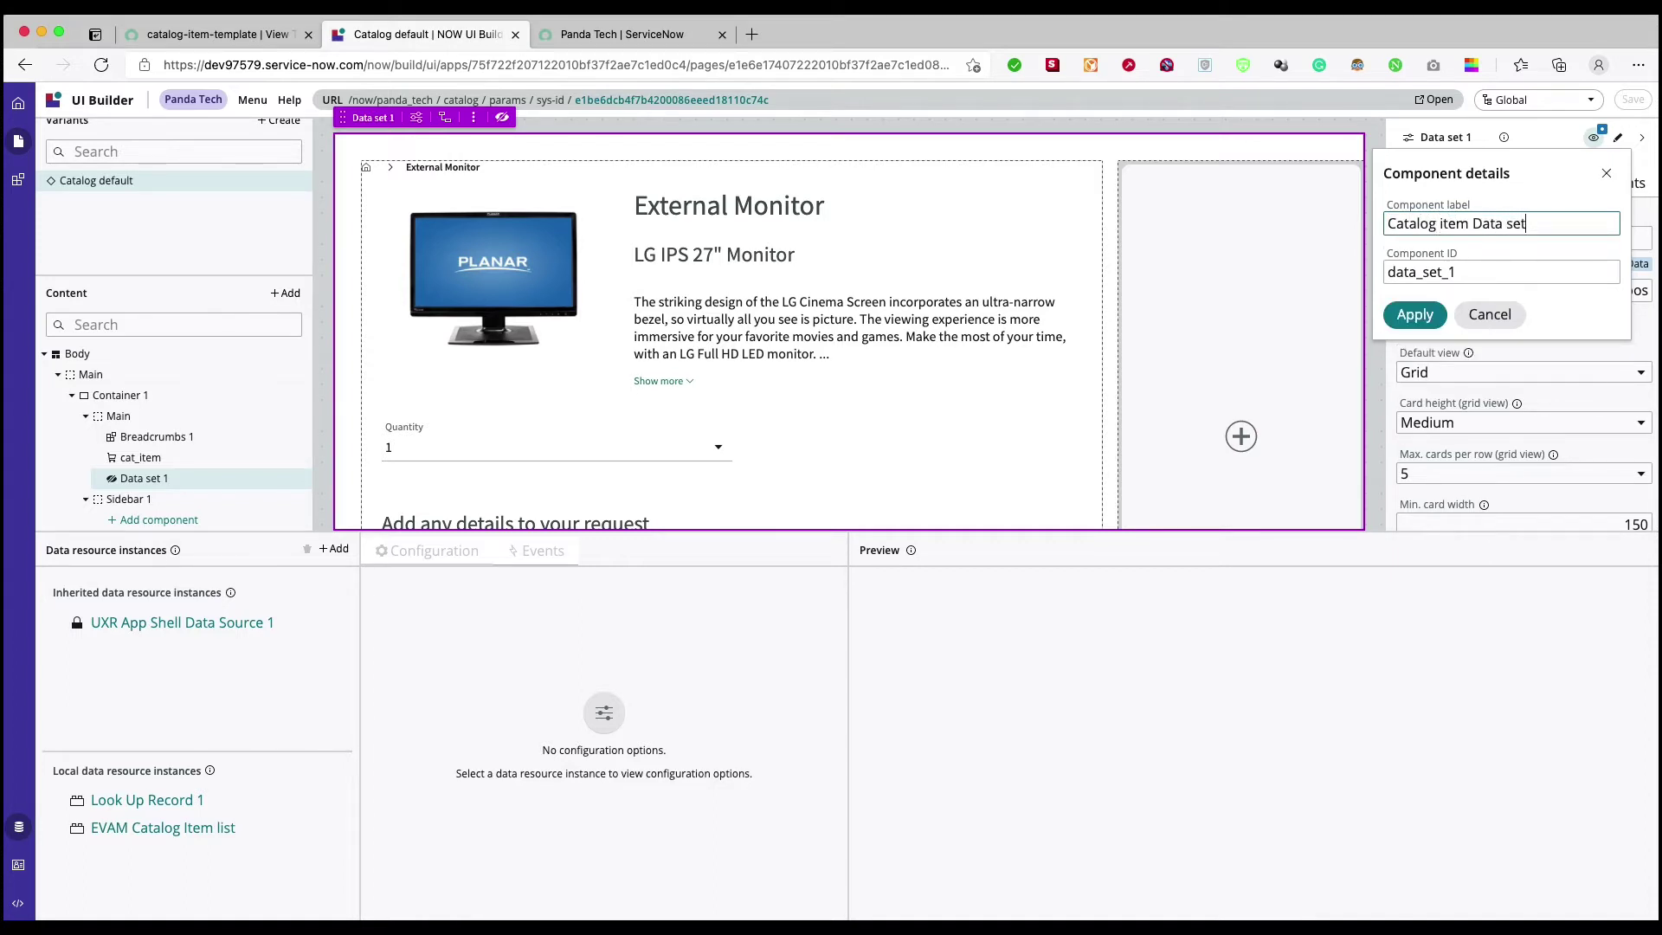
pyautogui.click(1414, 316)
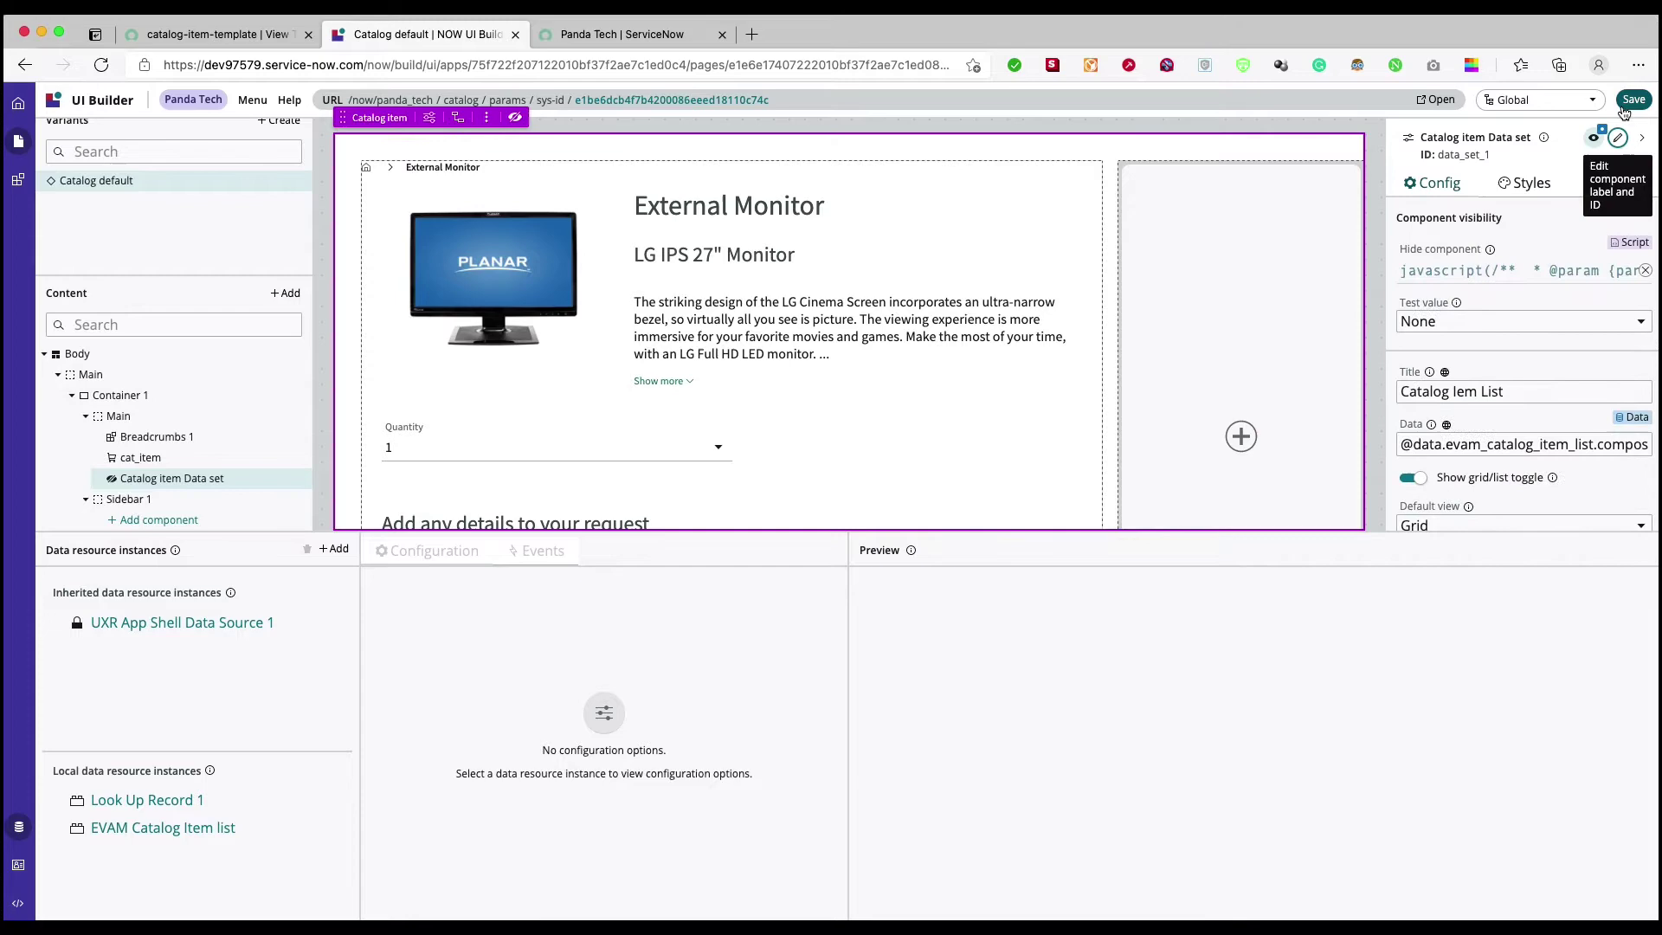
pyautogui.click(1633, 99)
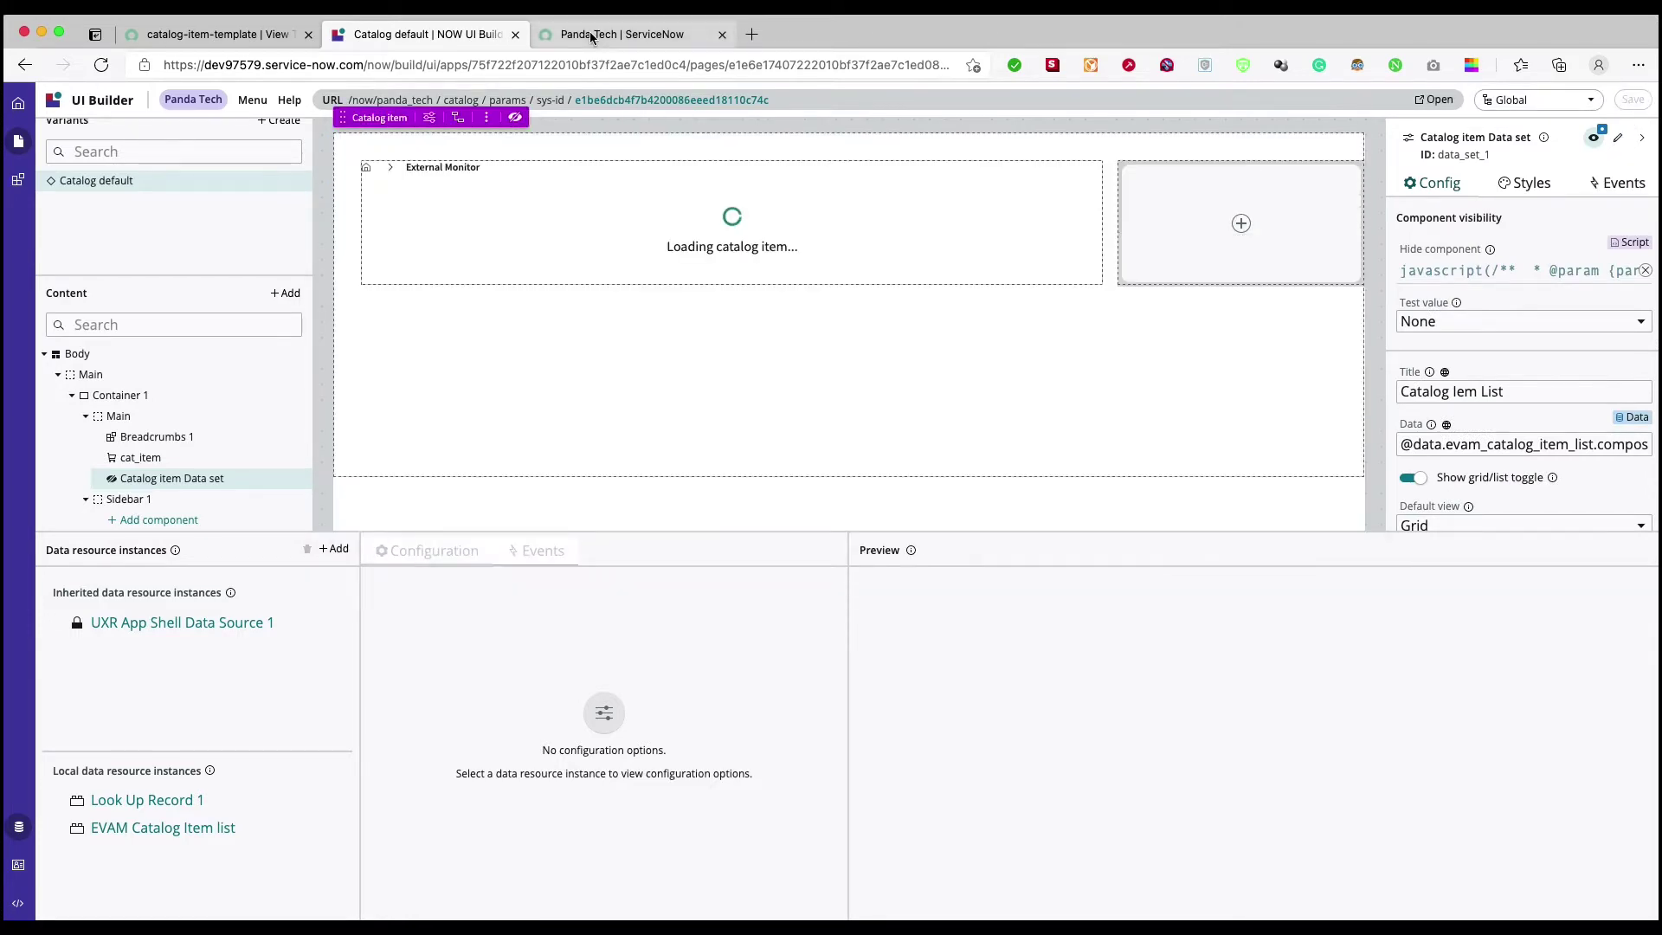
pyautogui.click(590, 32)
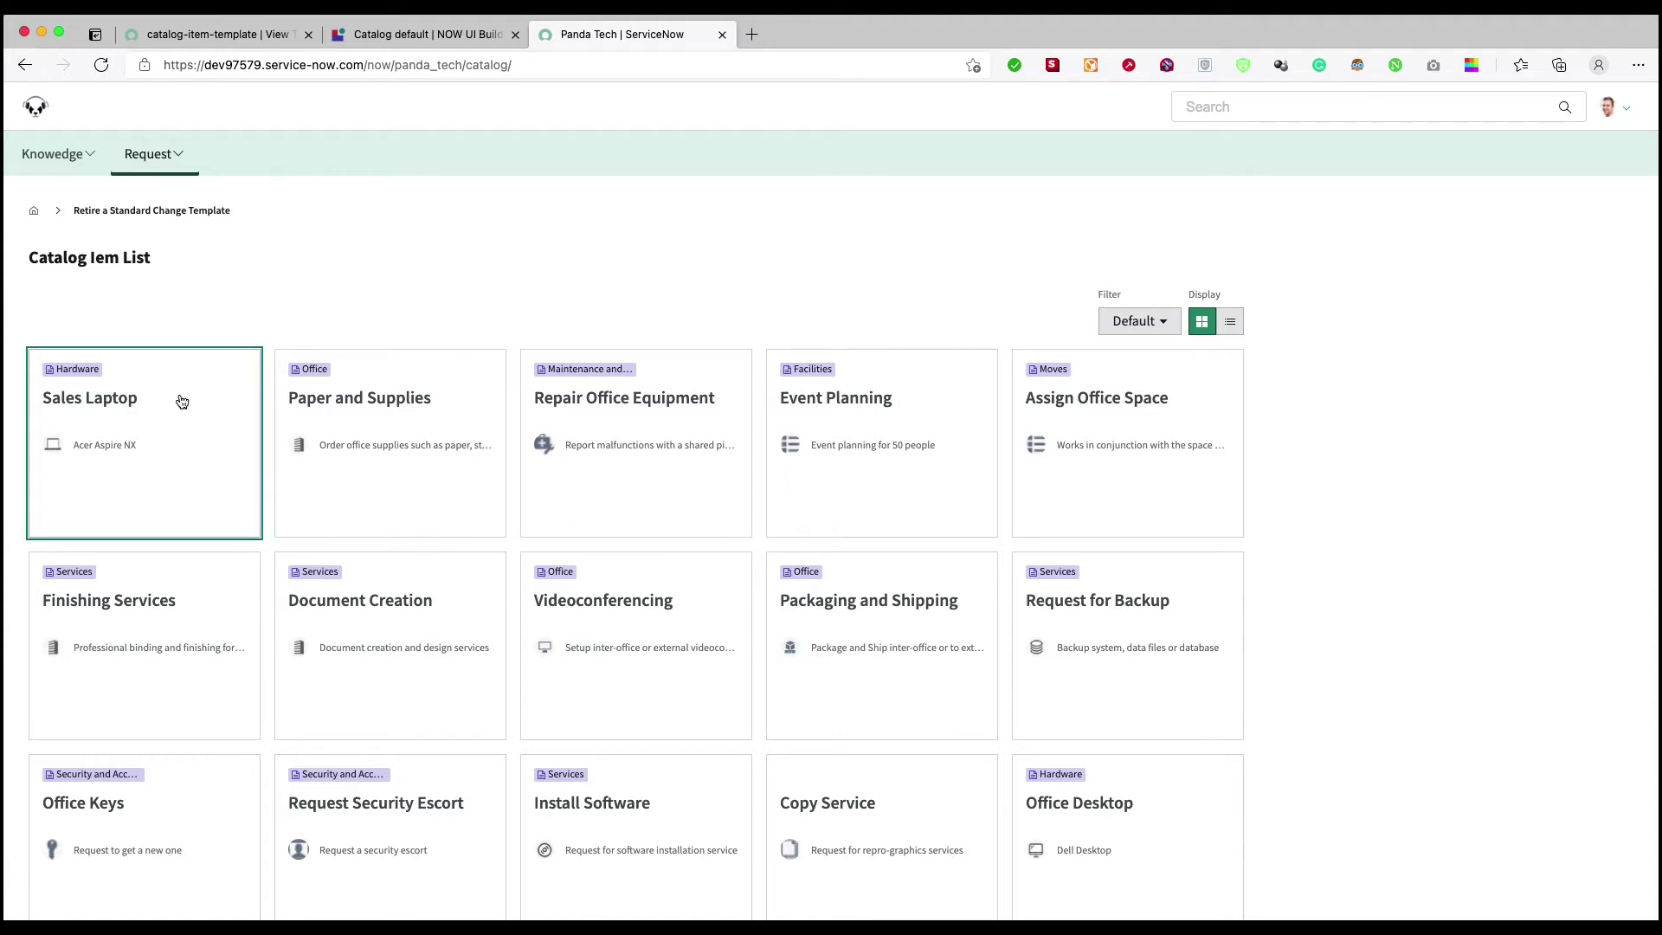
pyautogui.click(386, 38)
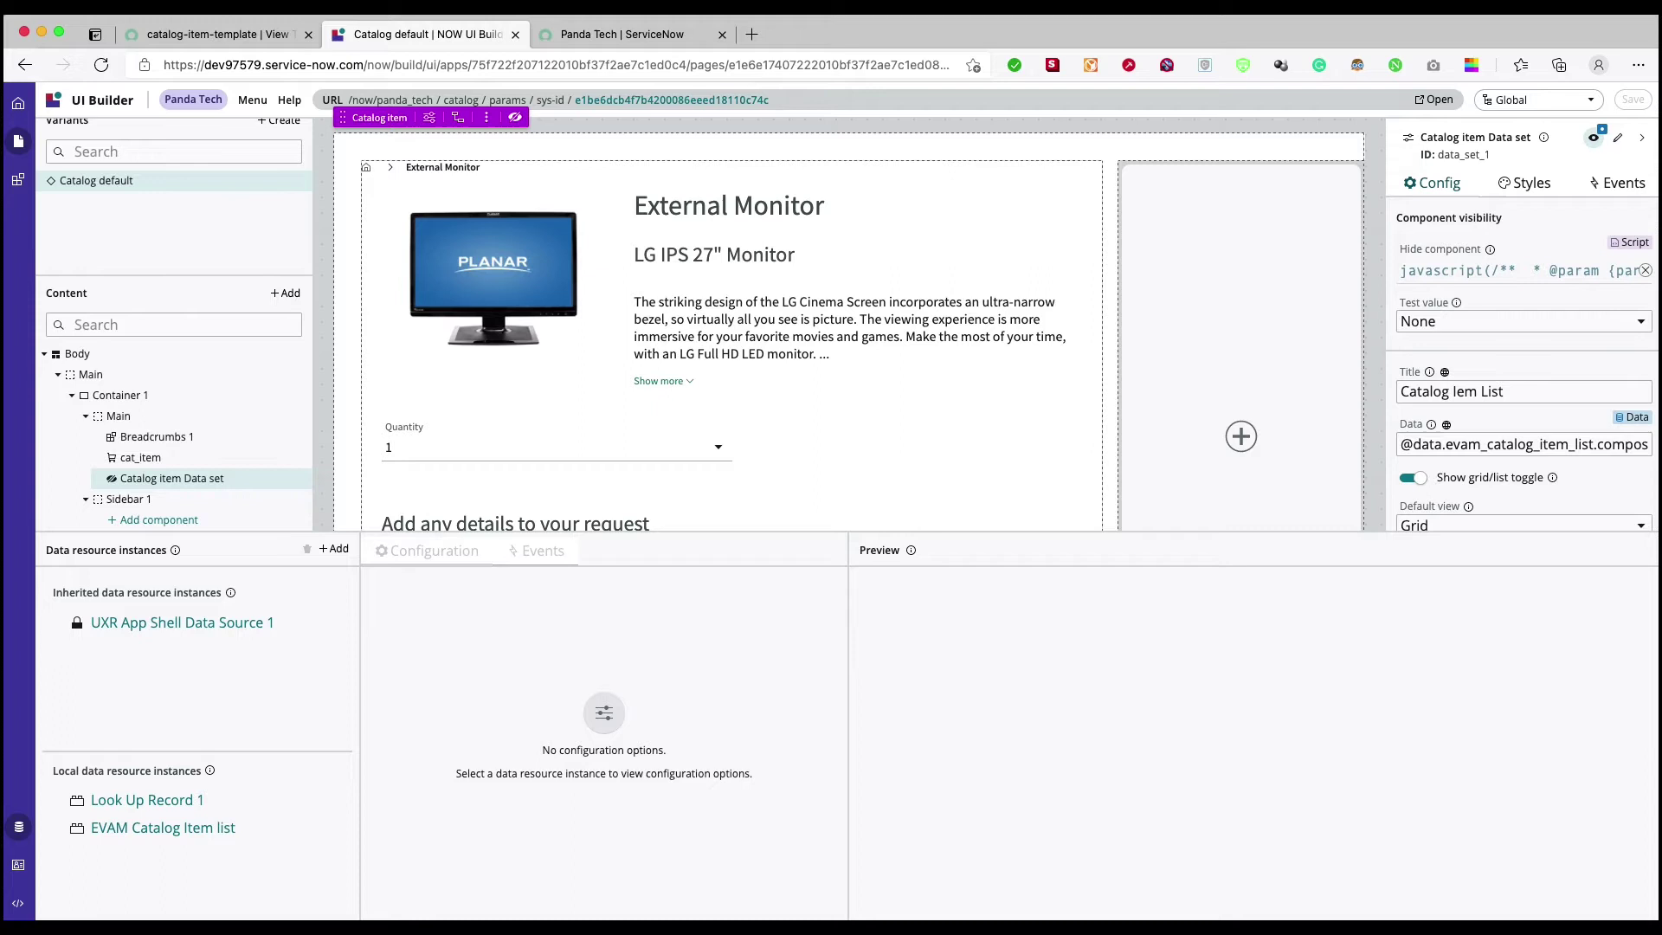
# - Select the page Body, hide the data resources panel, and start adding a dispatched event under Events
pyautogui.click(76, 355)
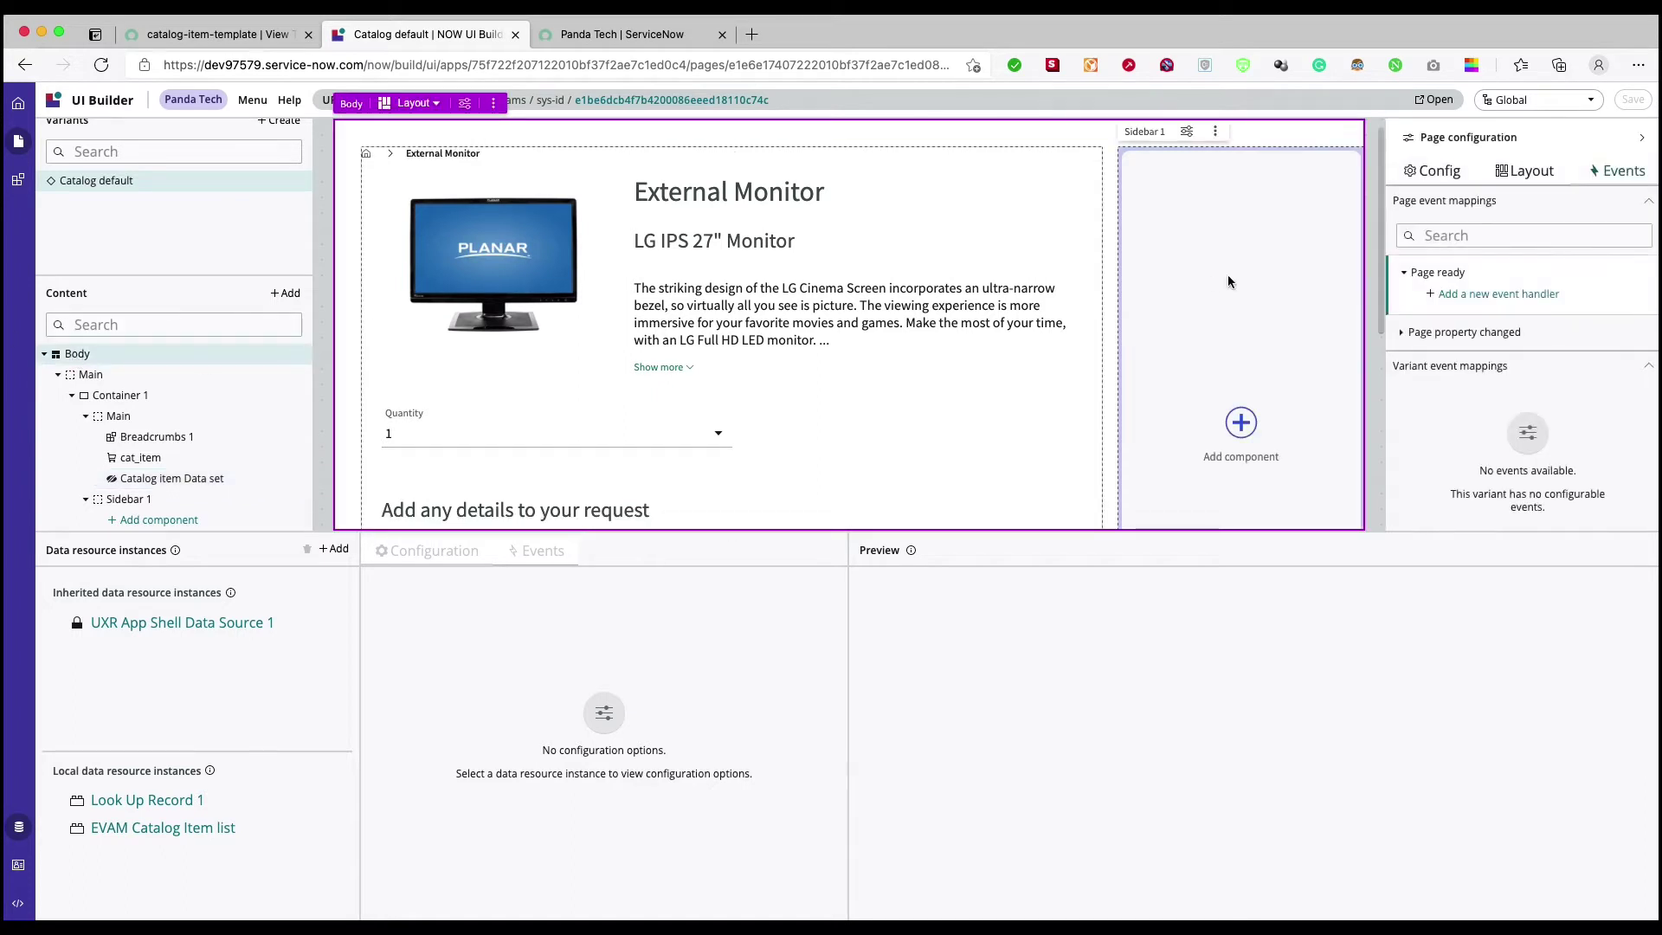
pyautogui.click(19, 826)
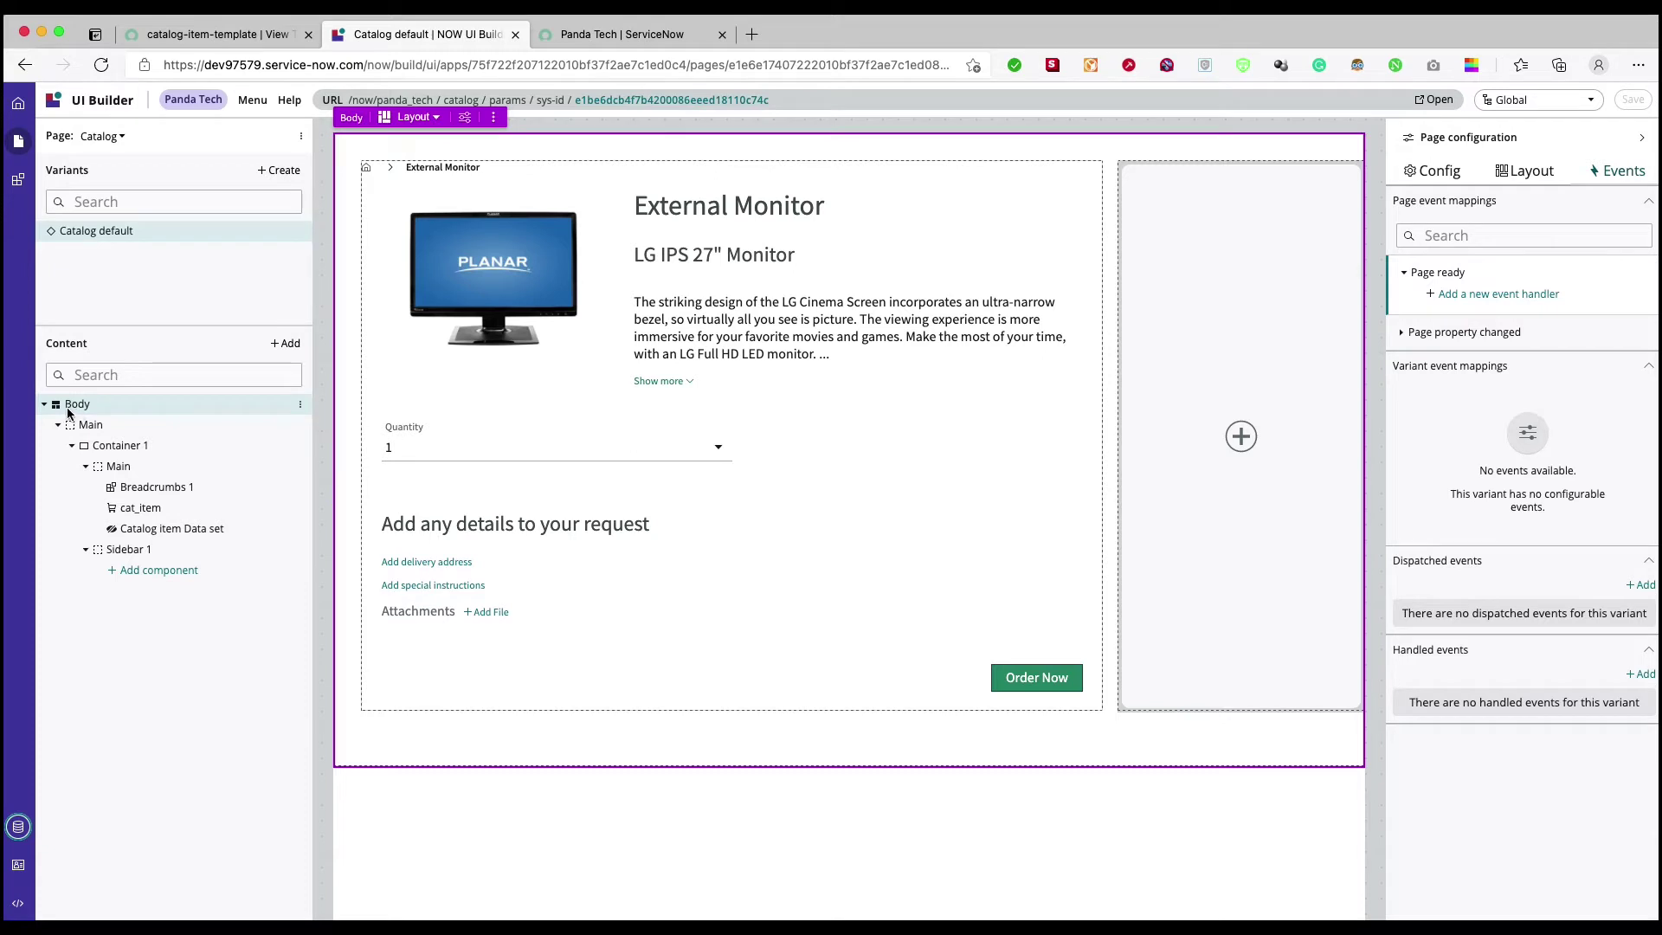
pyautogui.click(1611, 177)
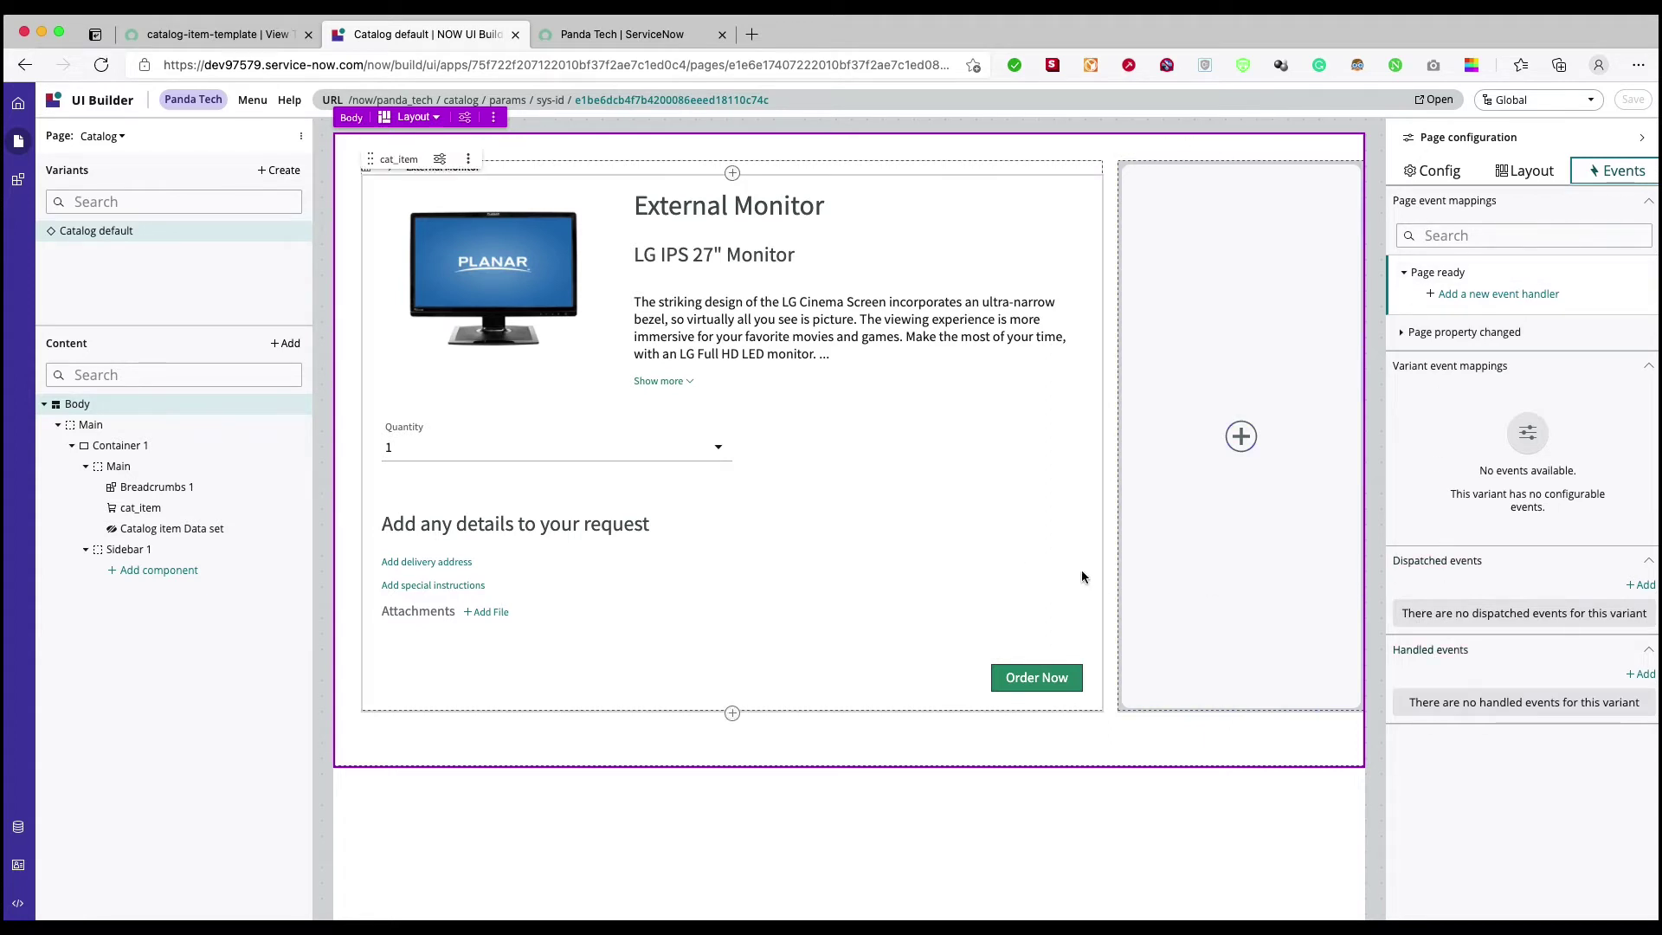
pyautogui.click(1644, 676)
# - Create event 'Catalog Item clicked' with payload field sysId labelled 'Sys ID' and save the page
pyautogui.click(614, 371)
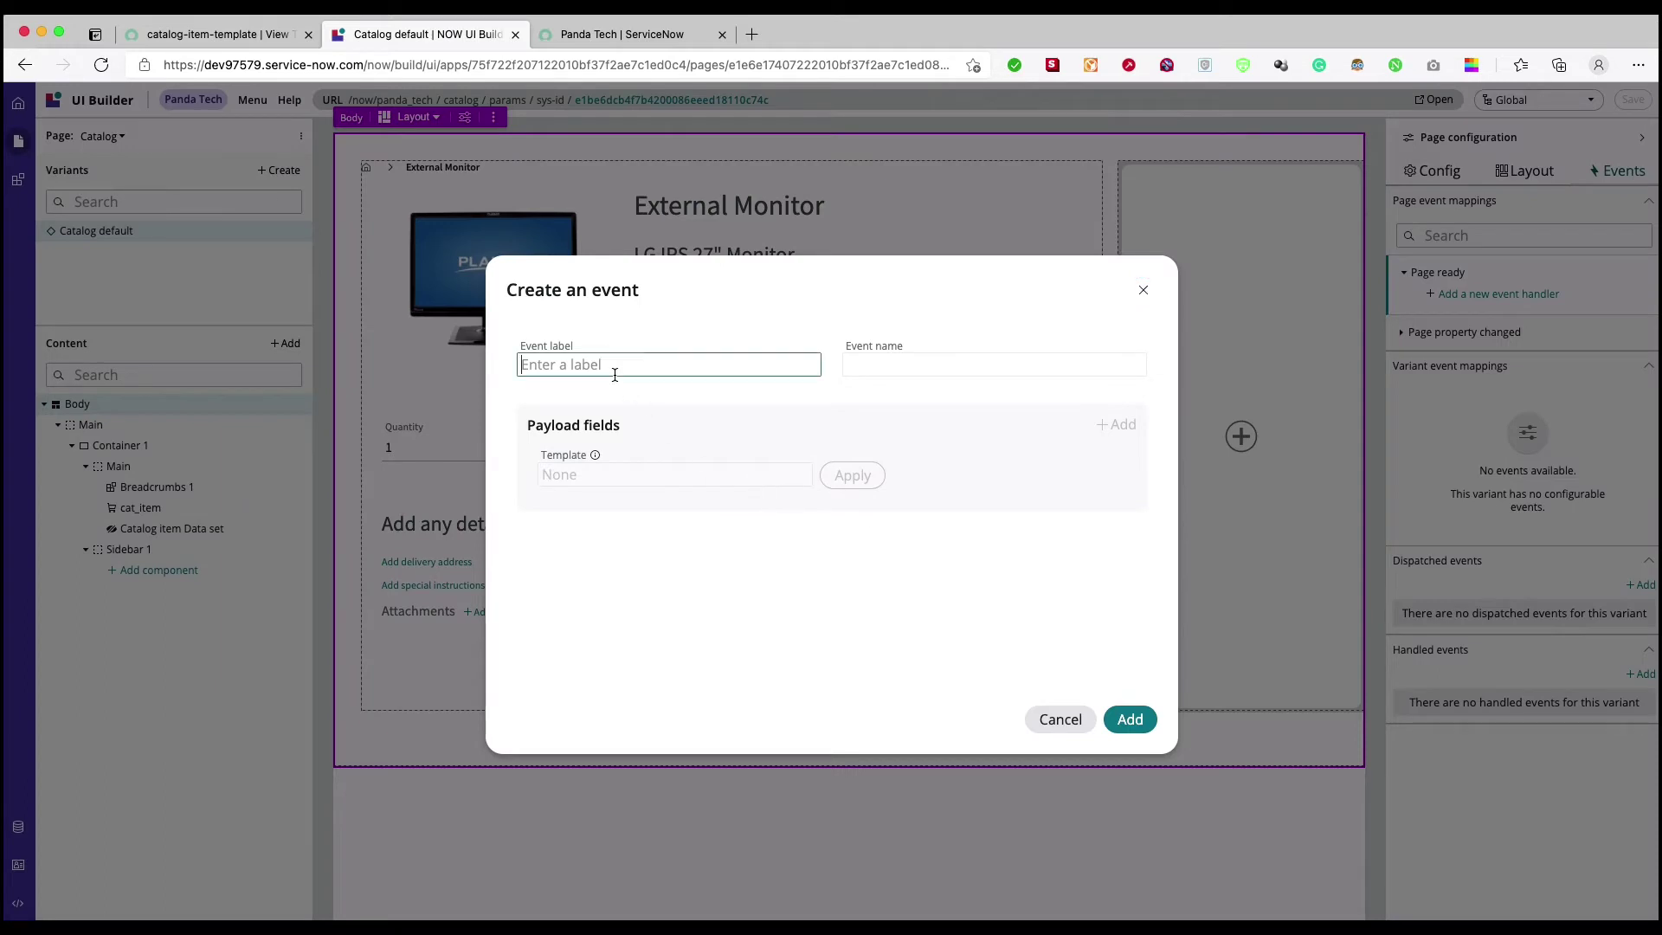
pyautogui.write('Catalog')
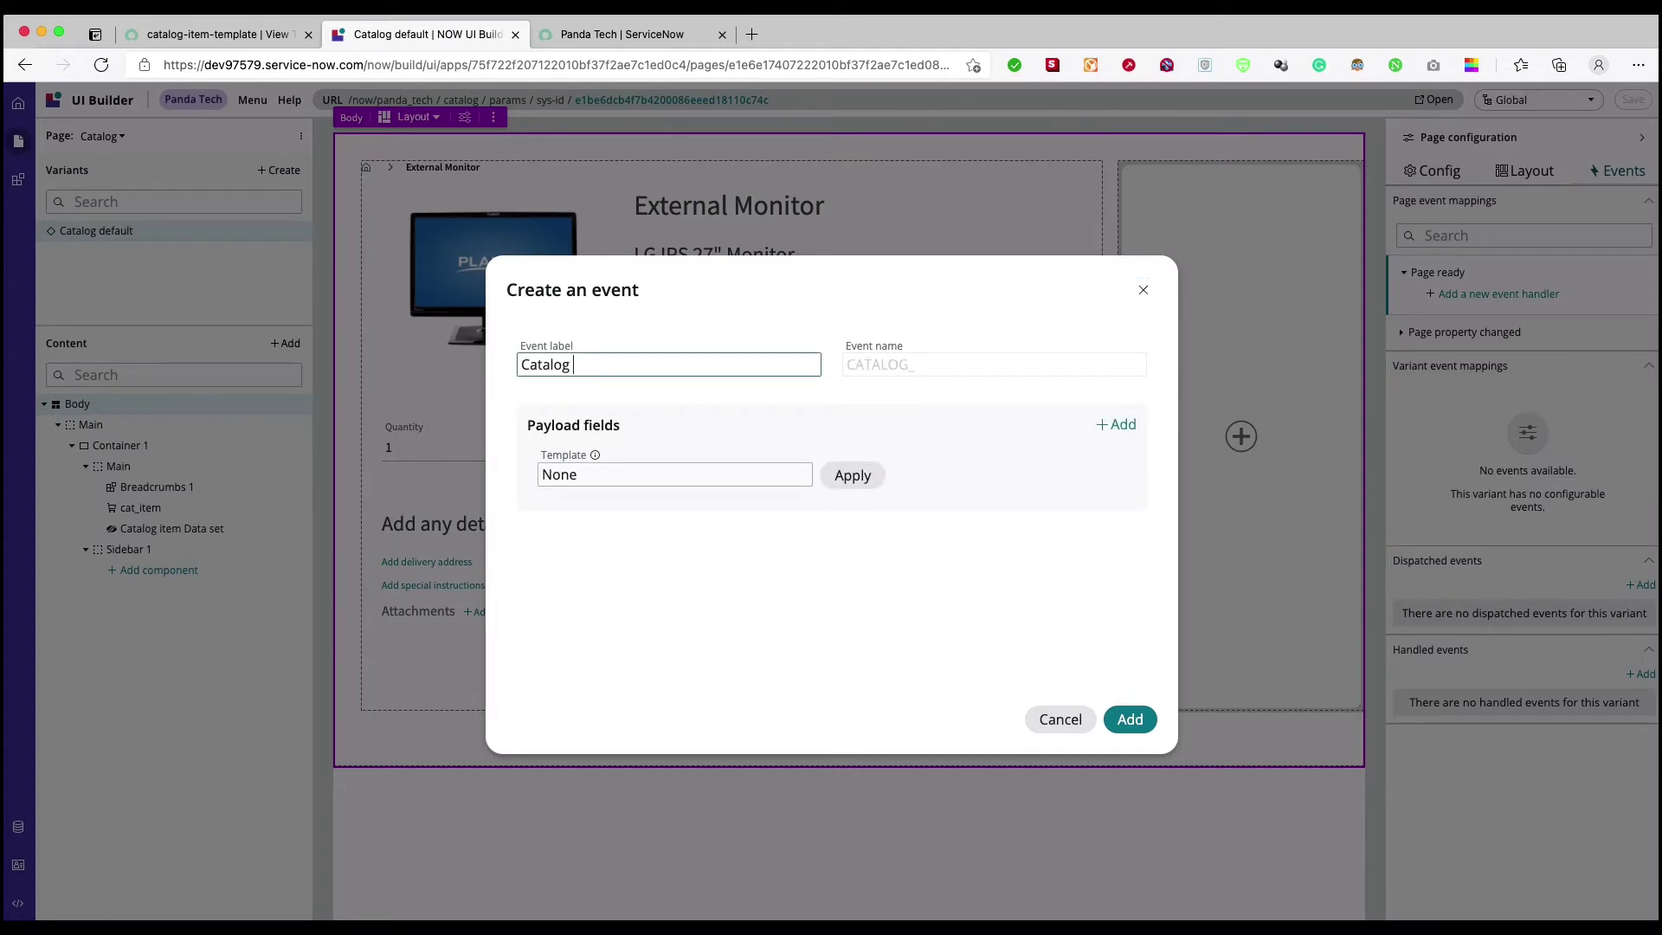
pyautogui.write(' Item ')
pyautogui.write('clicked')
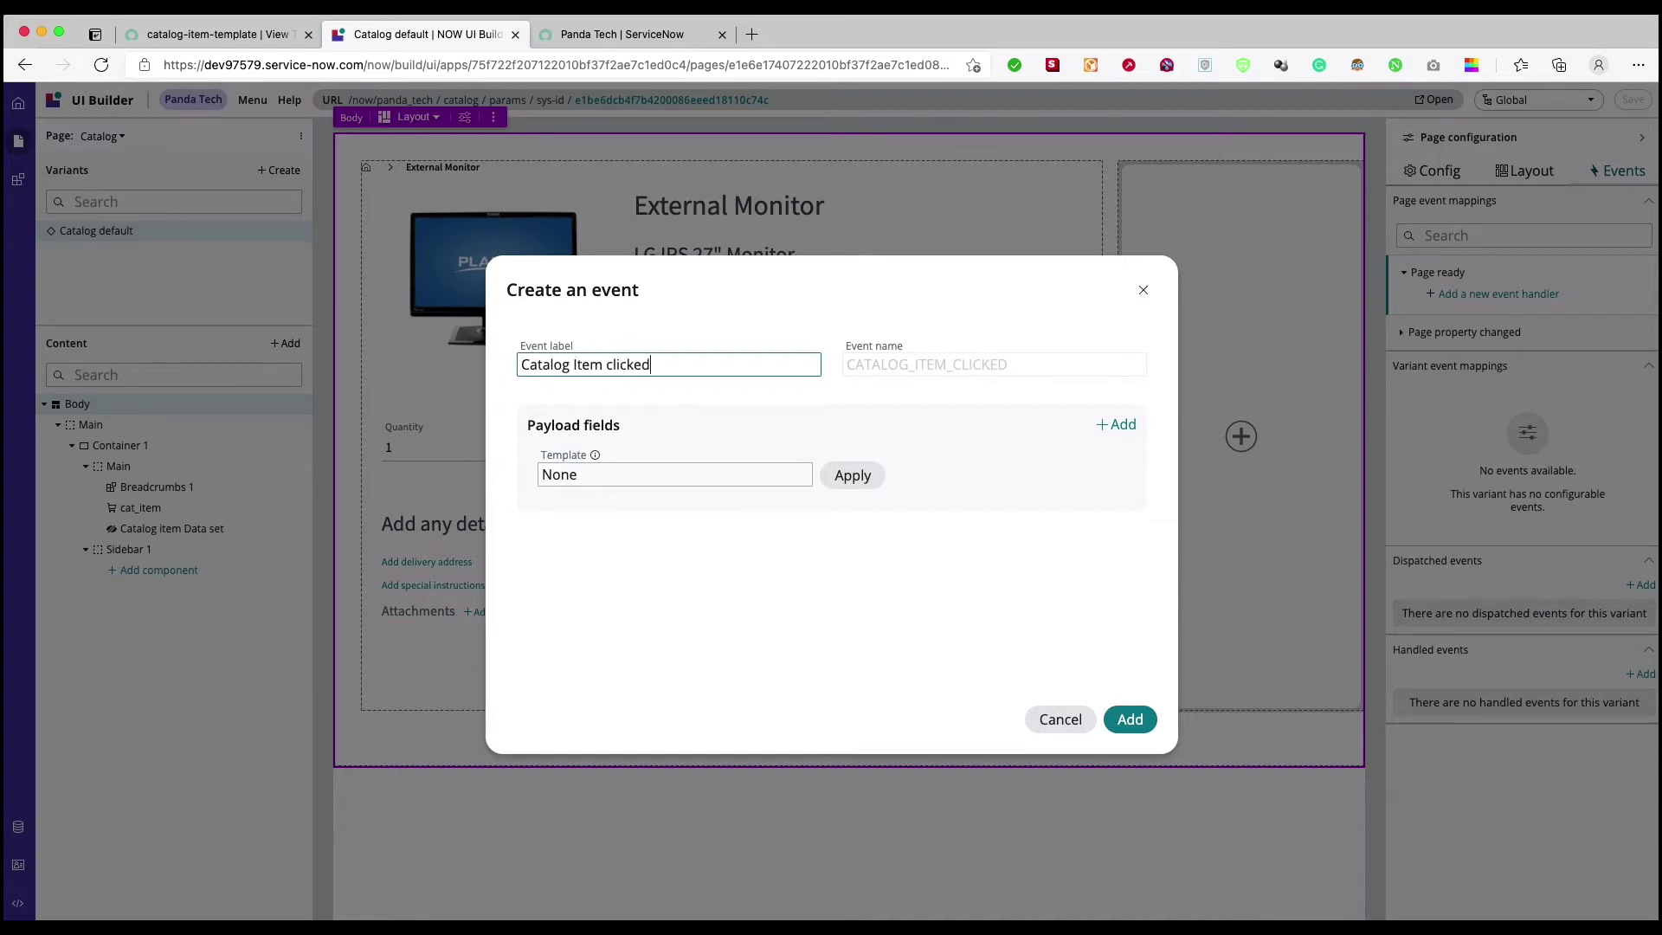
pyautogui.click(1117, 424)
pyautogui.click(617, 552)
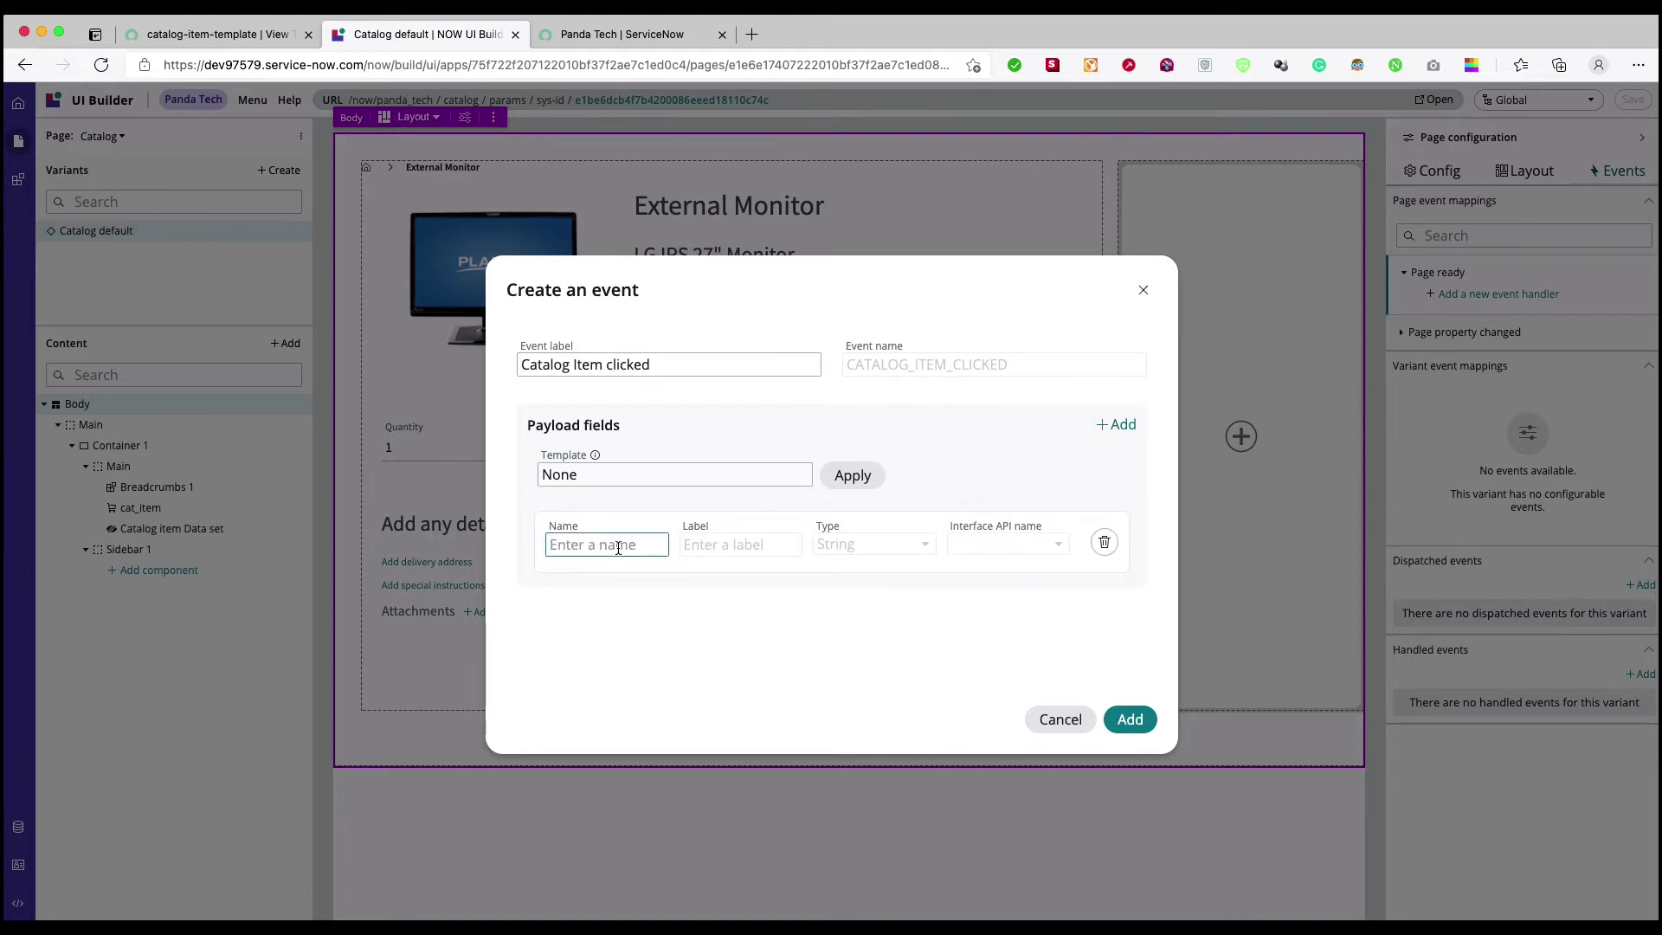
pyautogui.write('sysId')
pyautogui.press('Tab')
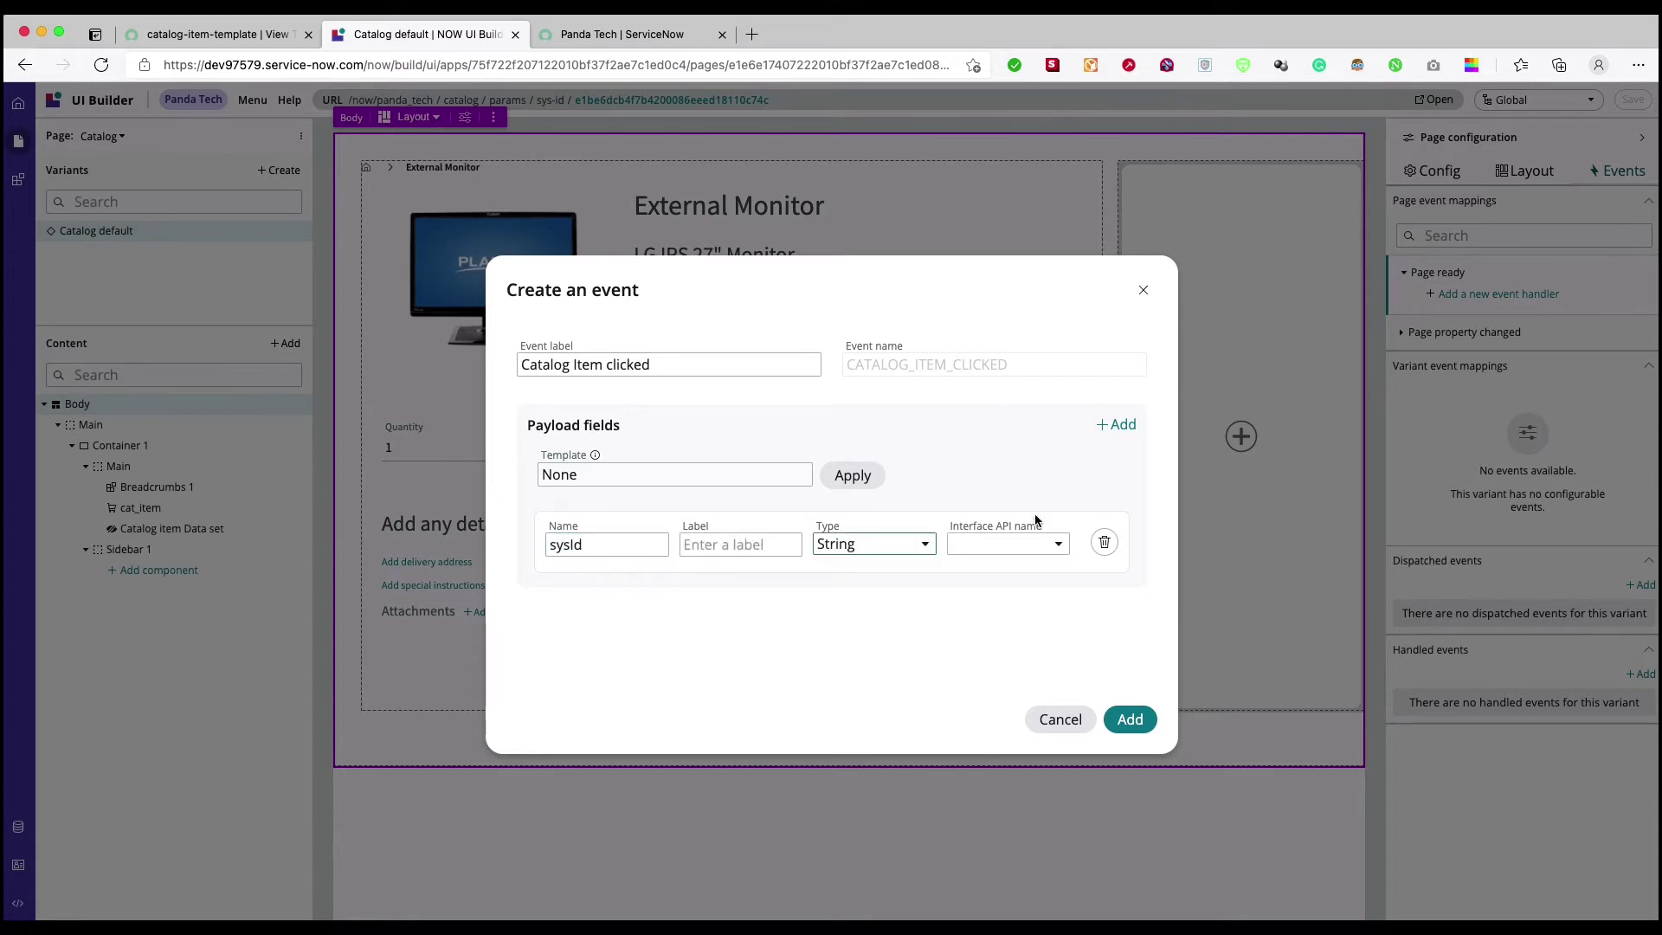
pyautogui.click(768, 544)
pyautogui.write('Sys')
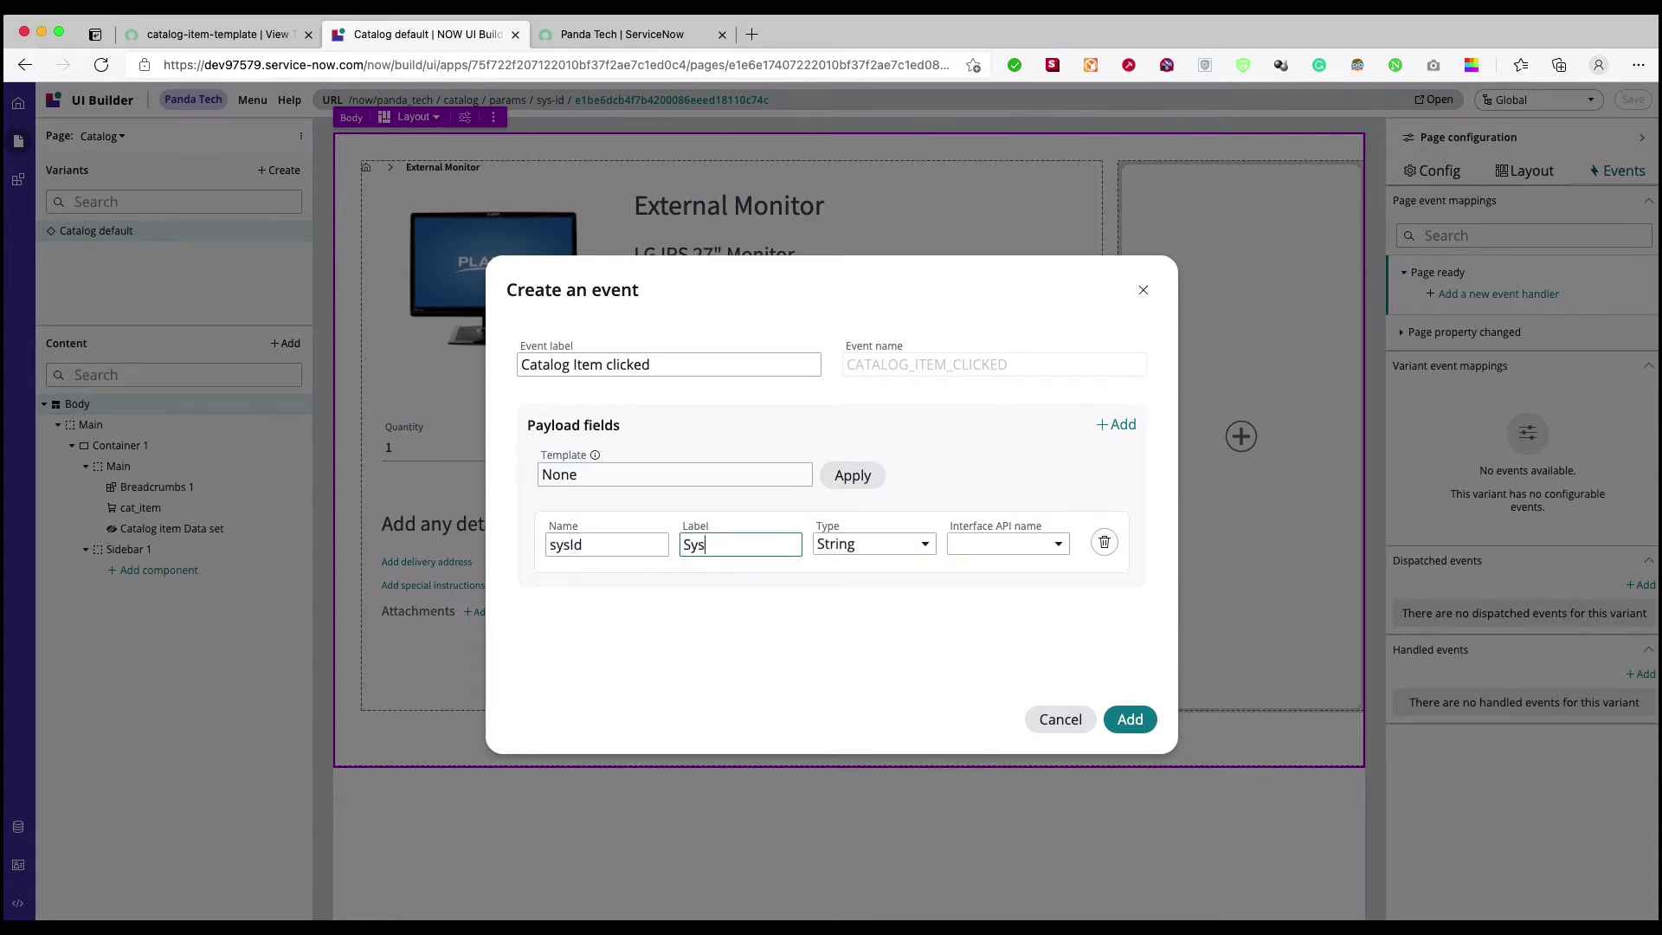
pyautogui.write(' ID')
pyautogui.click(1114, 711)
pyautogui.moveTo(688, 597)
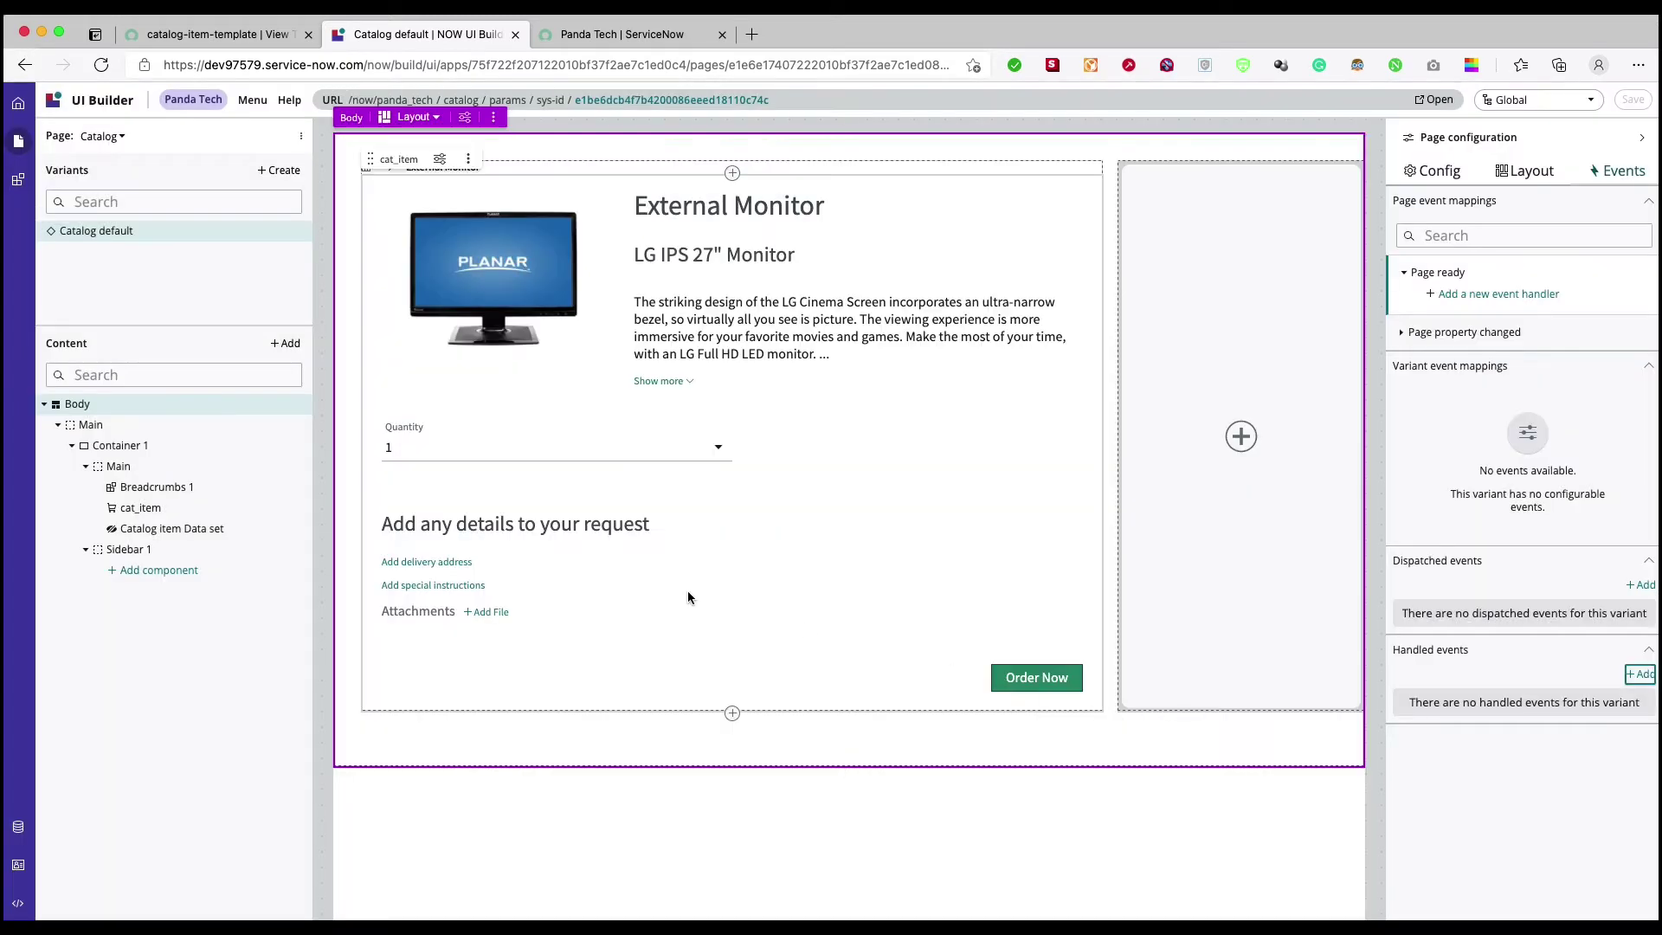
pyautogui.click(1633, 100)
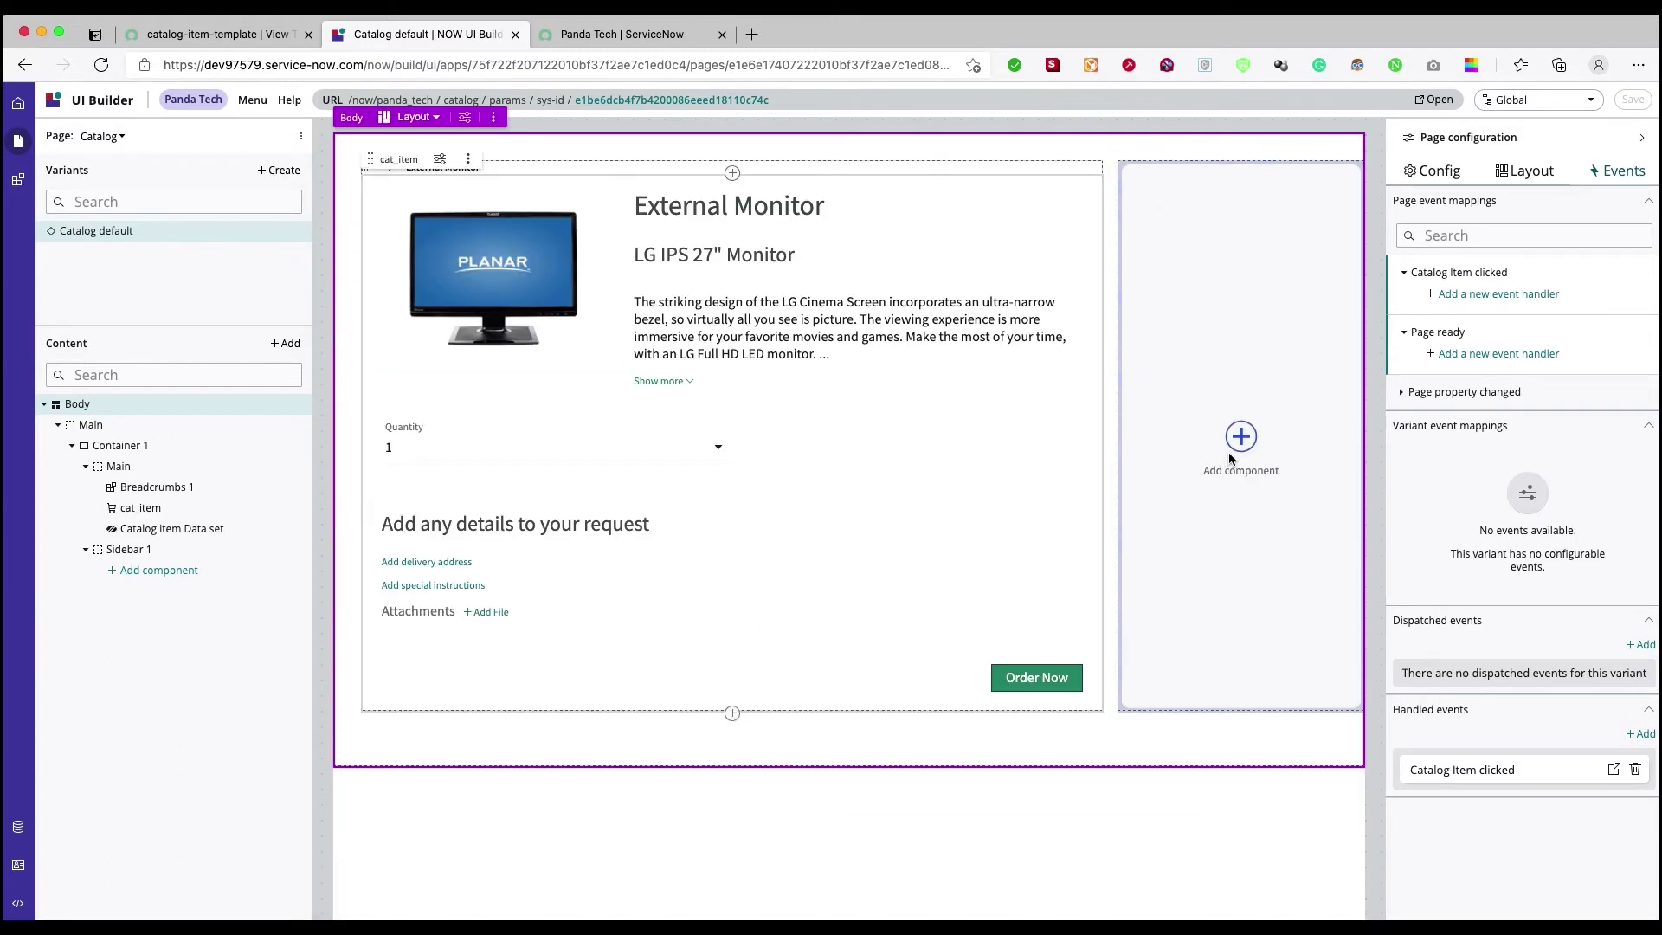
# - Select Catalog item Data set and bring up its declarative action event mappings
pyautogui.click(164, 532)
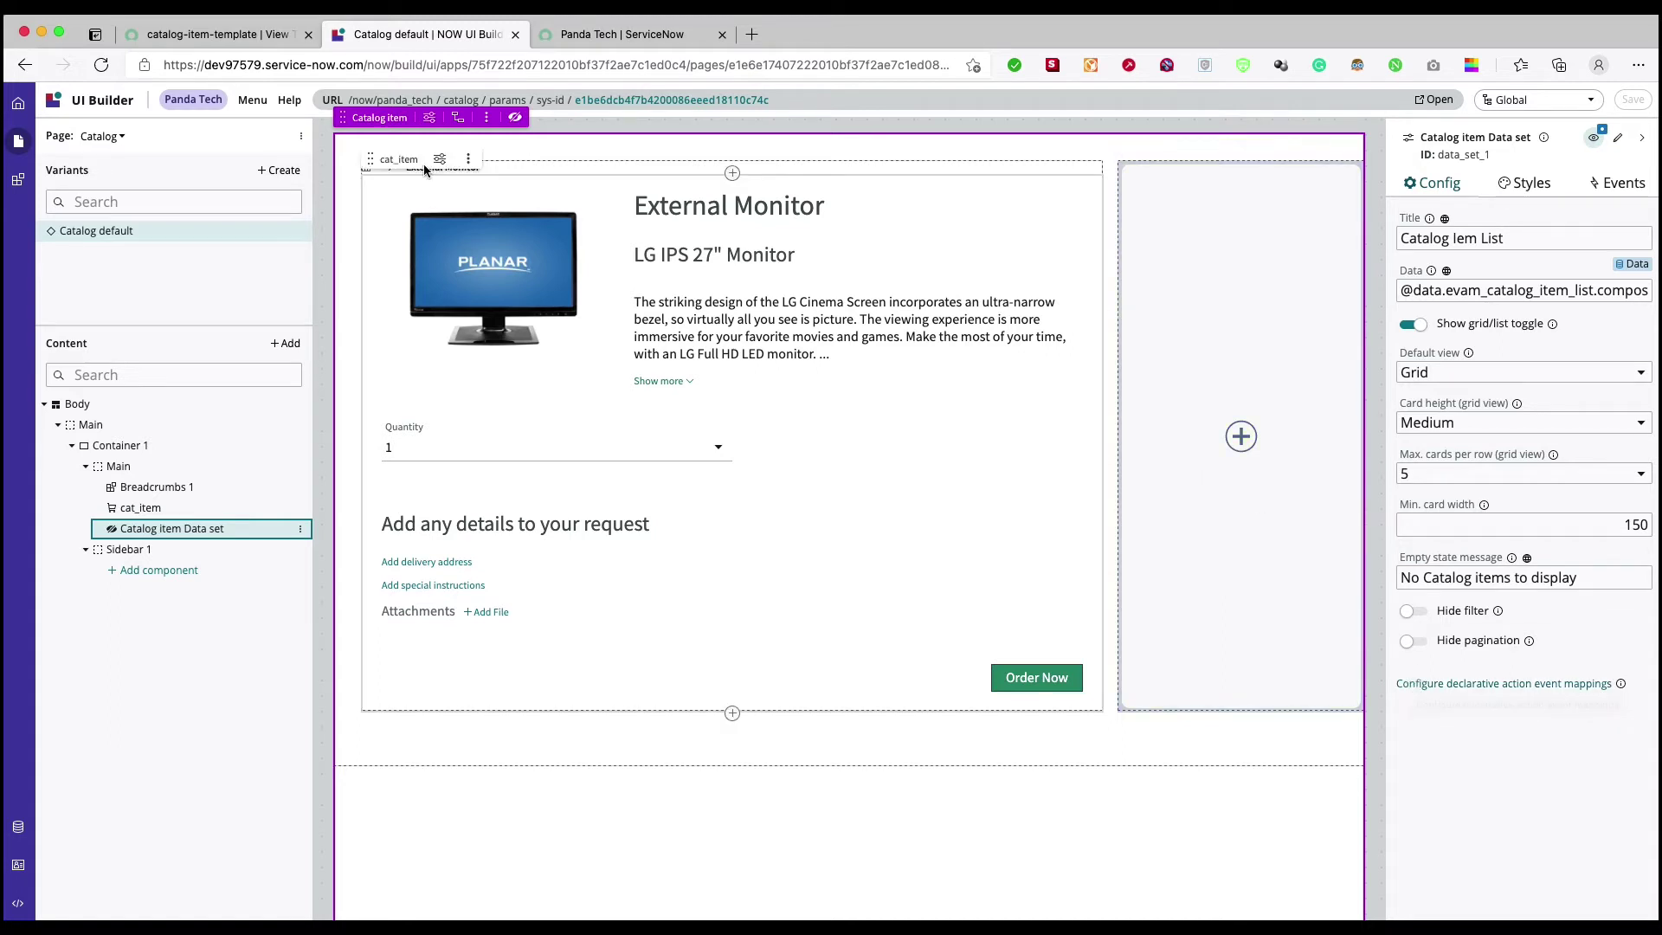
pyautogui.click(1473, 689)
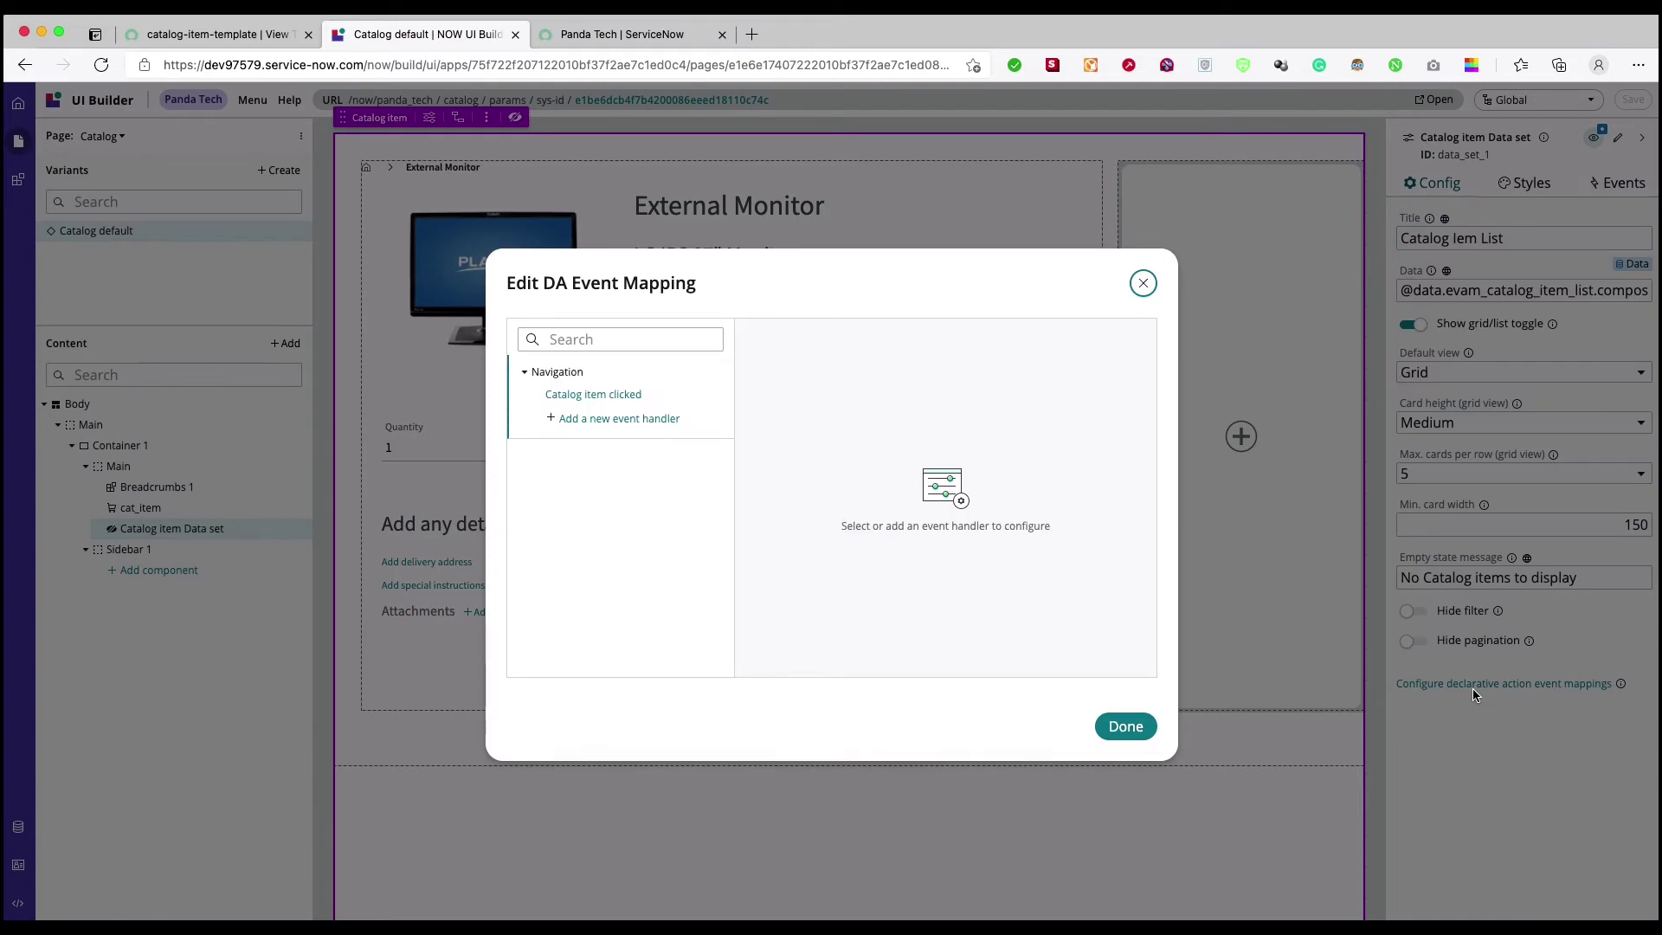
# - Inspect the existing Catalog item clicked navigation handler and delete it
pyautogui.click(571, 397)
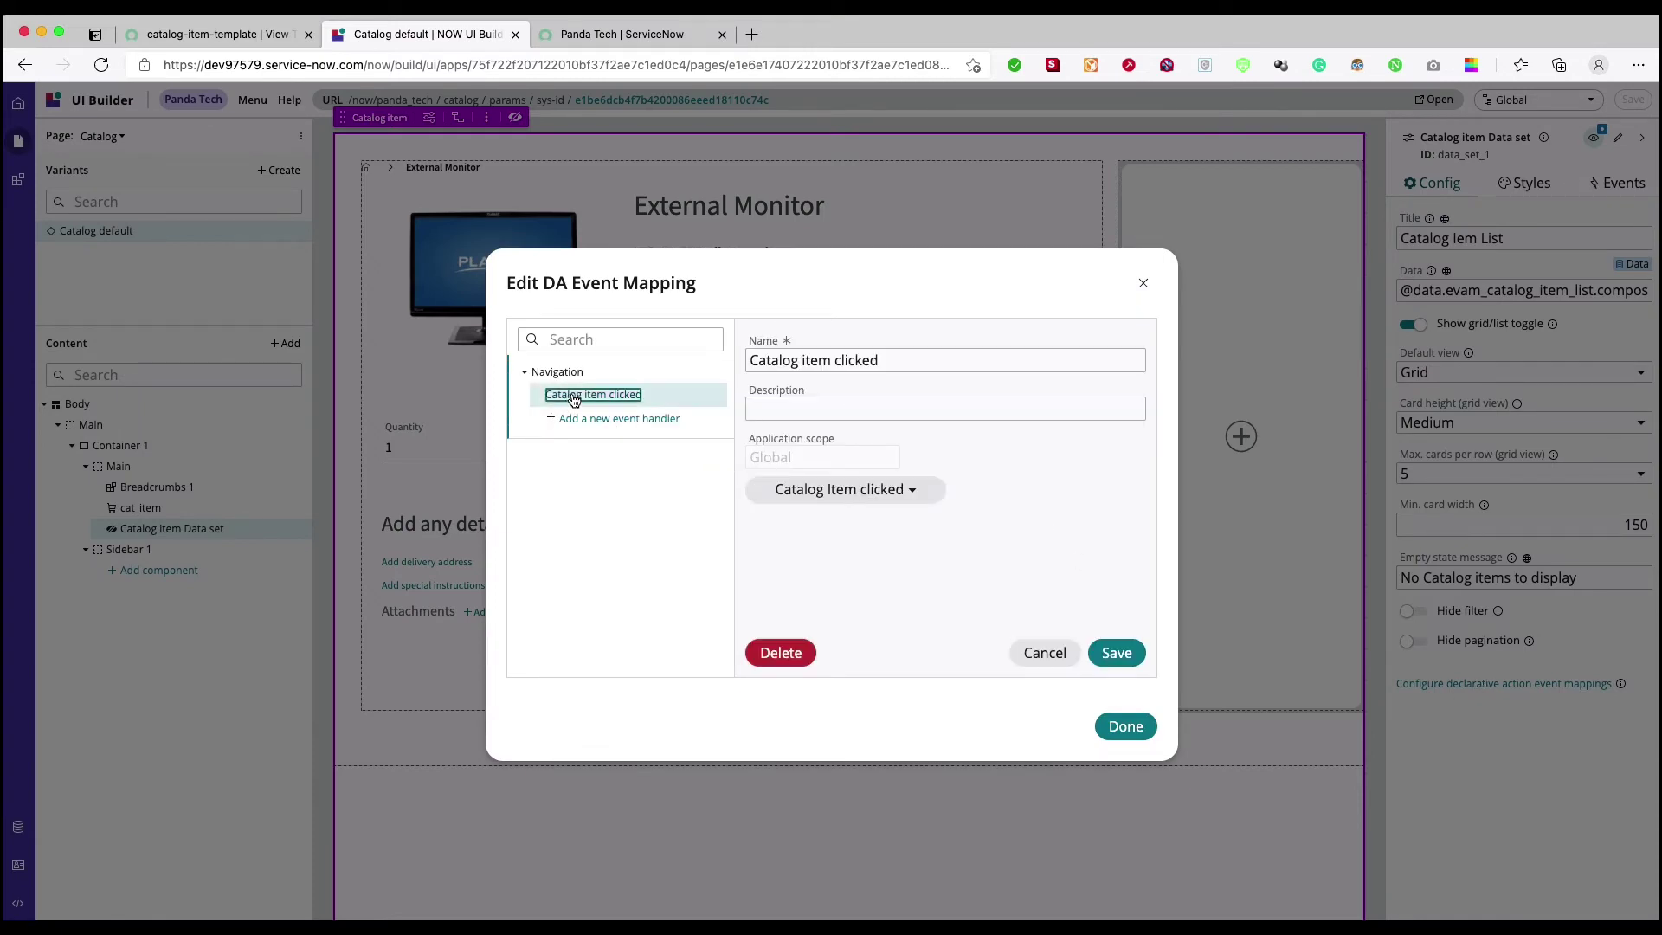
pyautogui.click(649, 398)
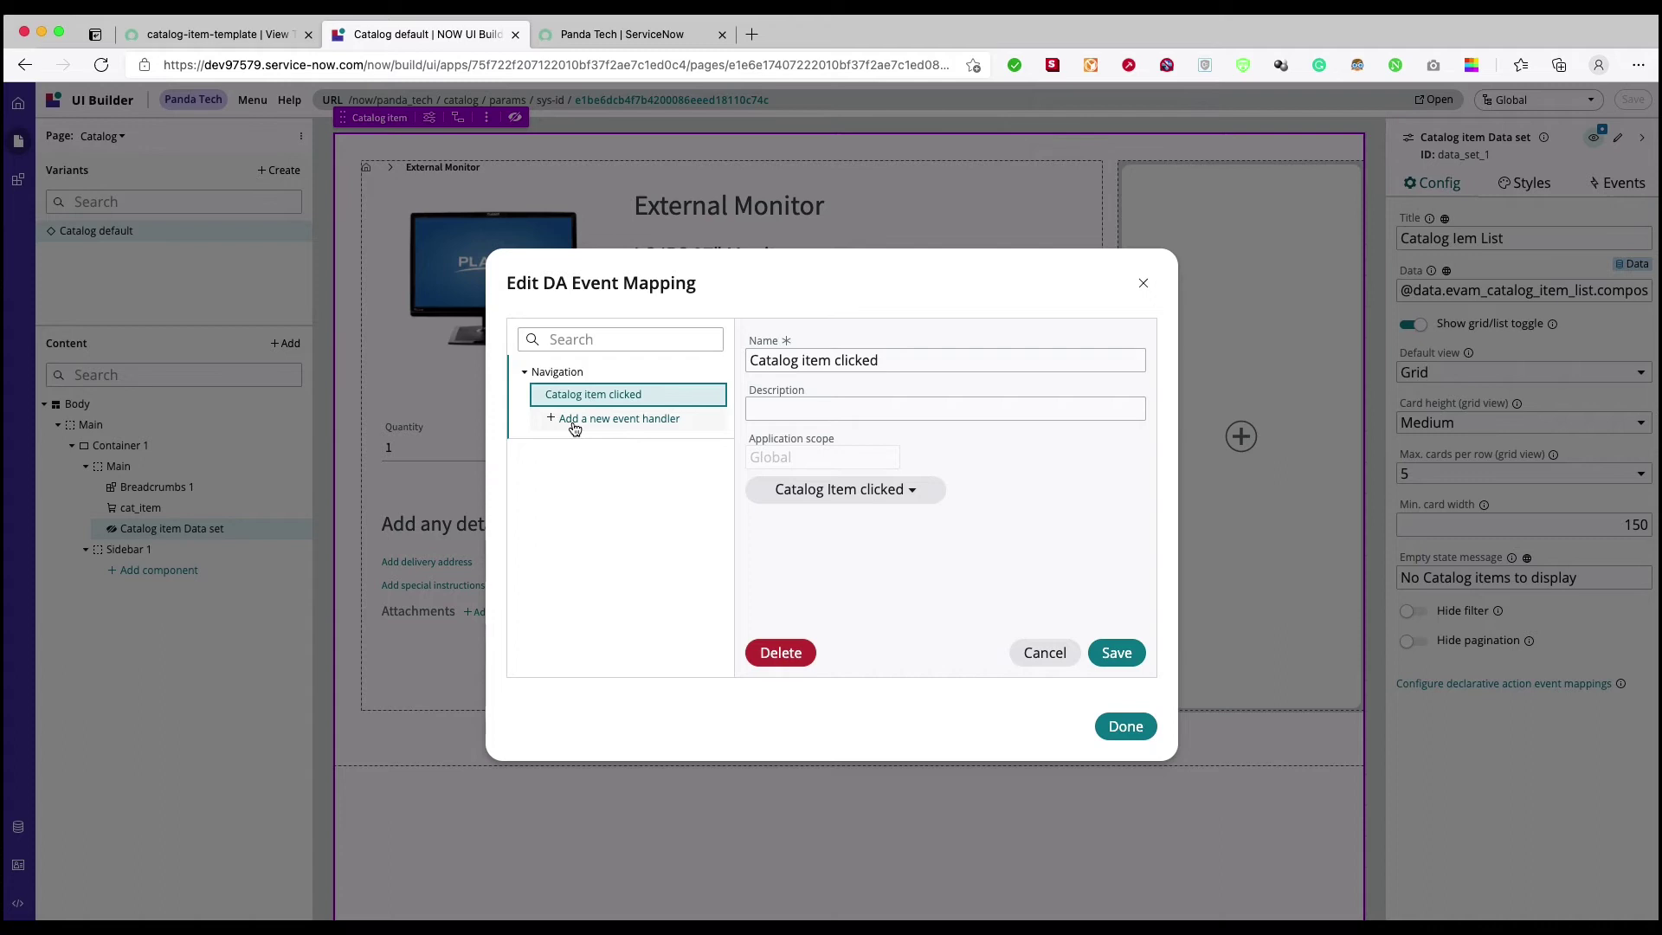
pyautogui.moveTo(752, 361); pyautogui.dragTo(906, 370)
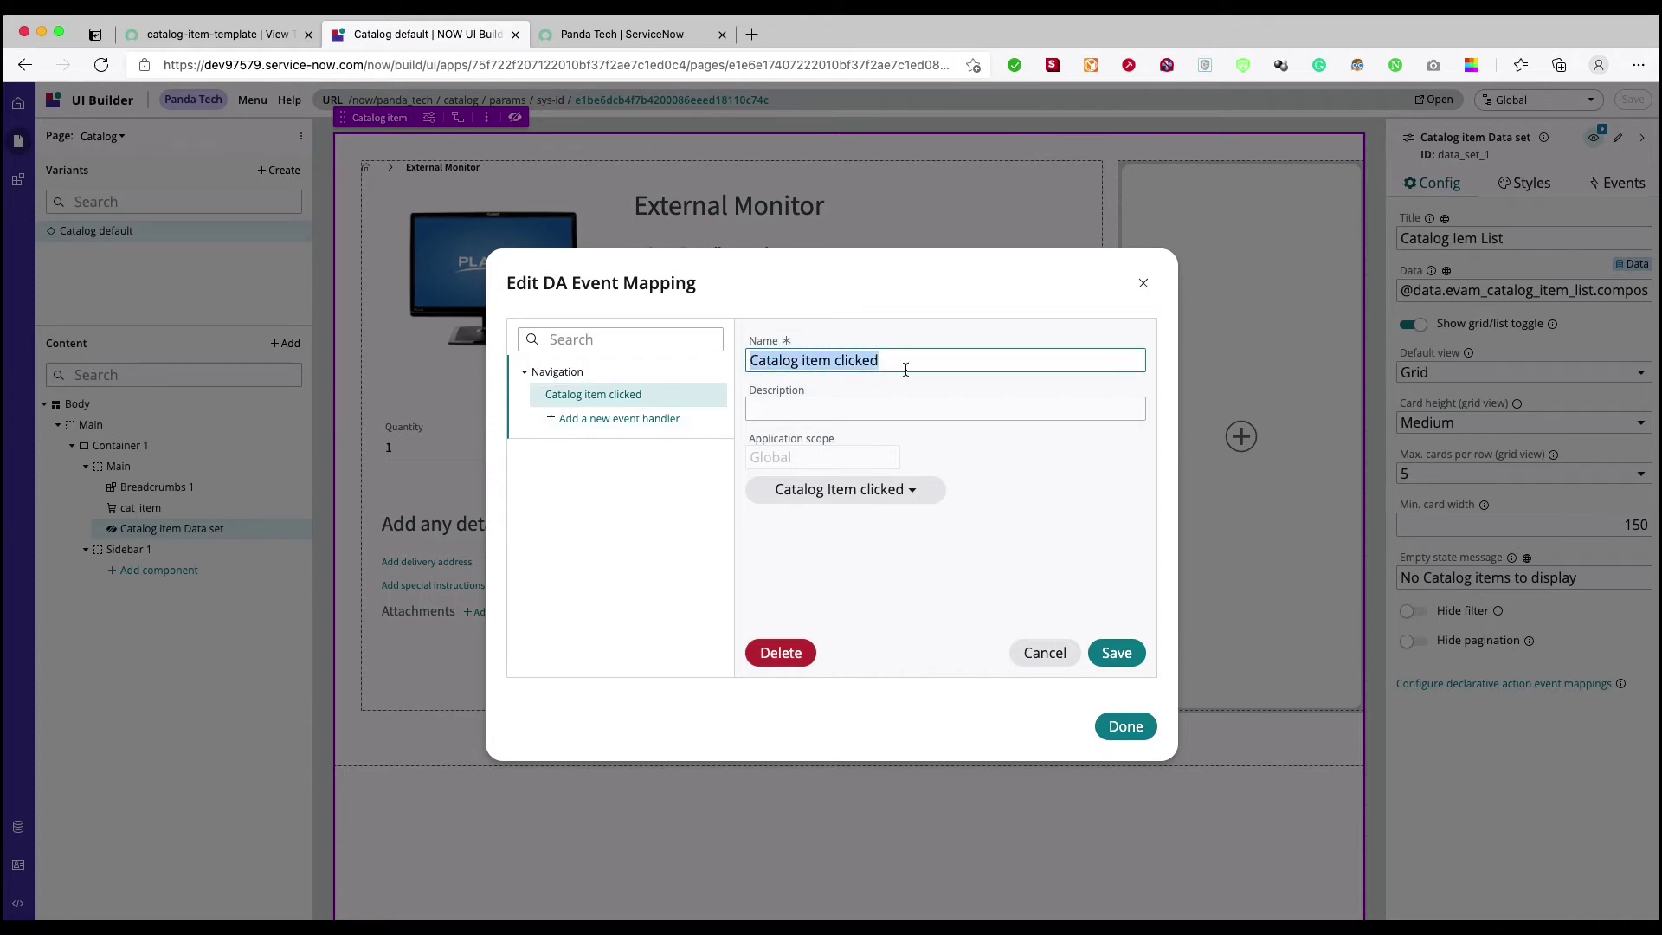
pyautogui.click(909, 488)
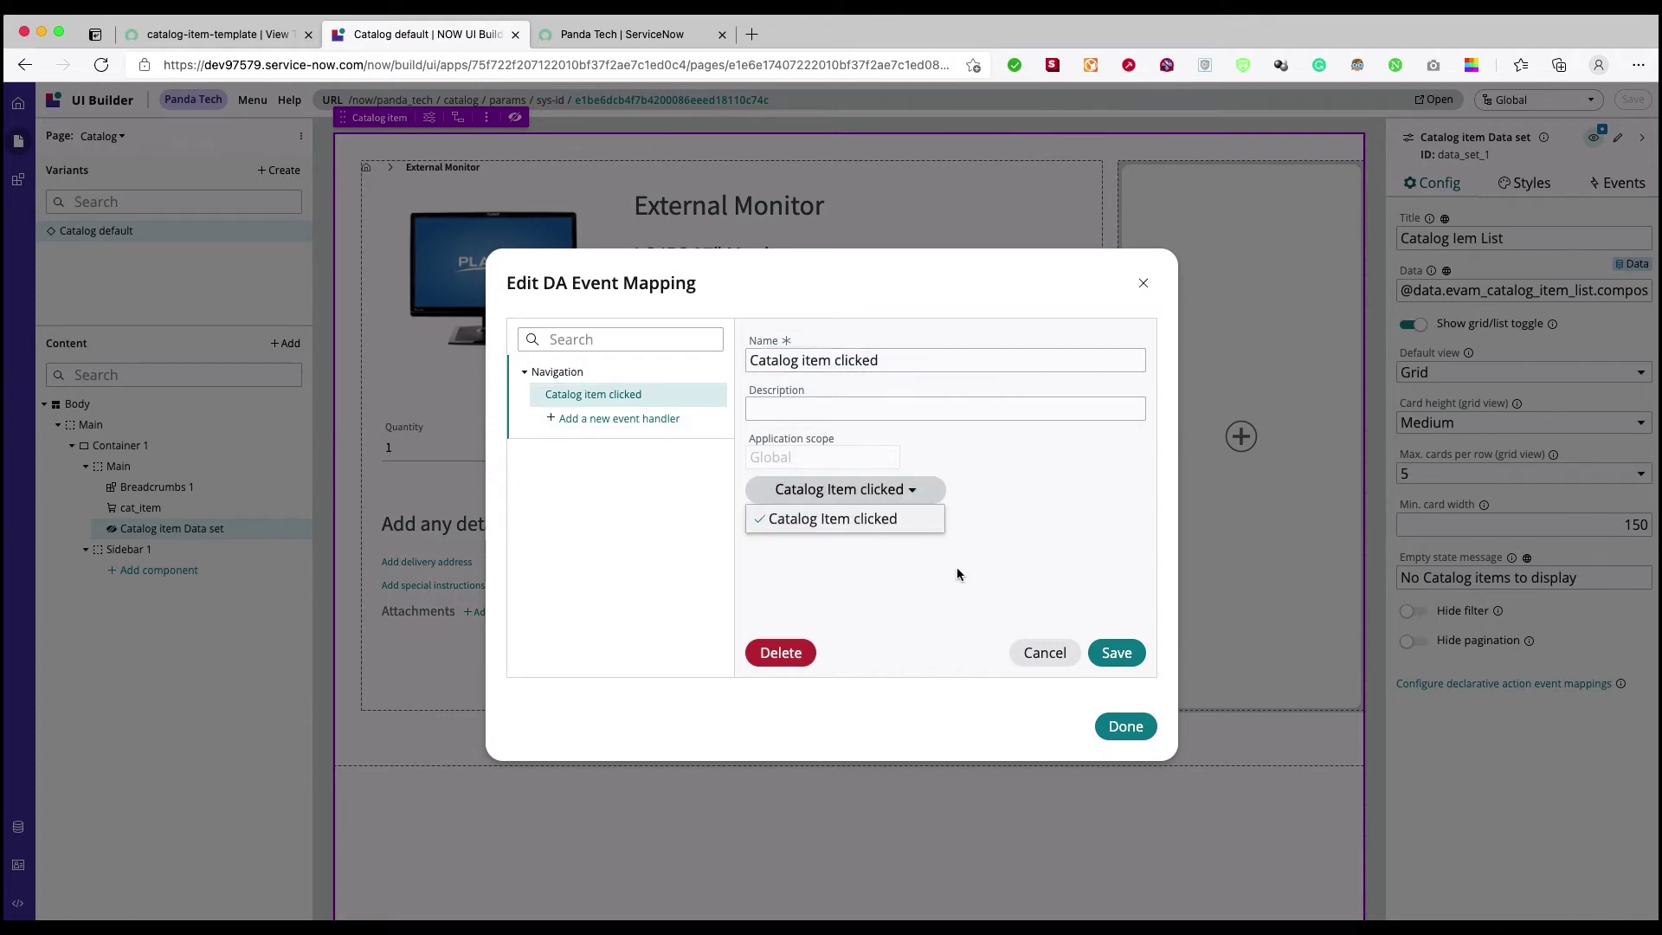
pyautogui.click(781, 653)
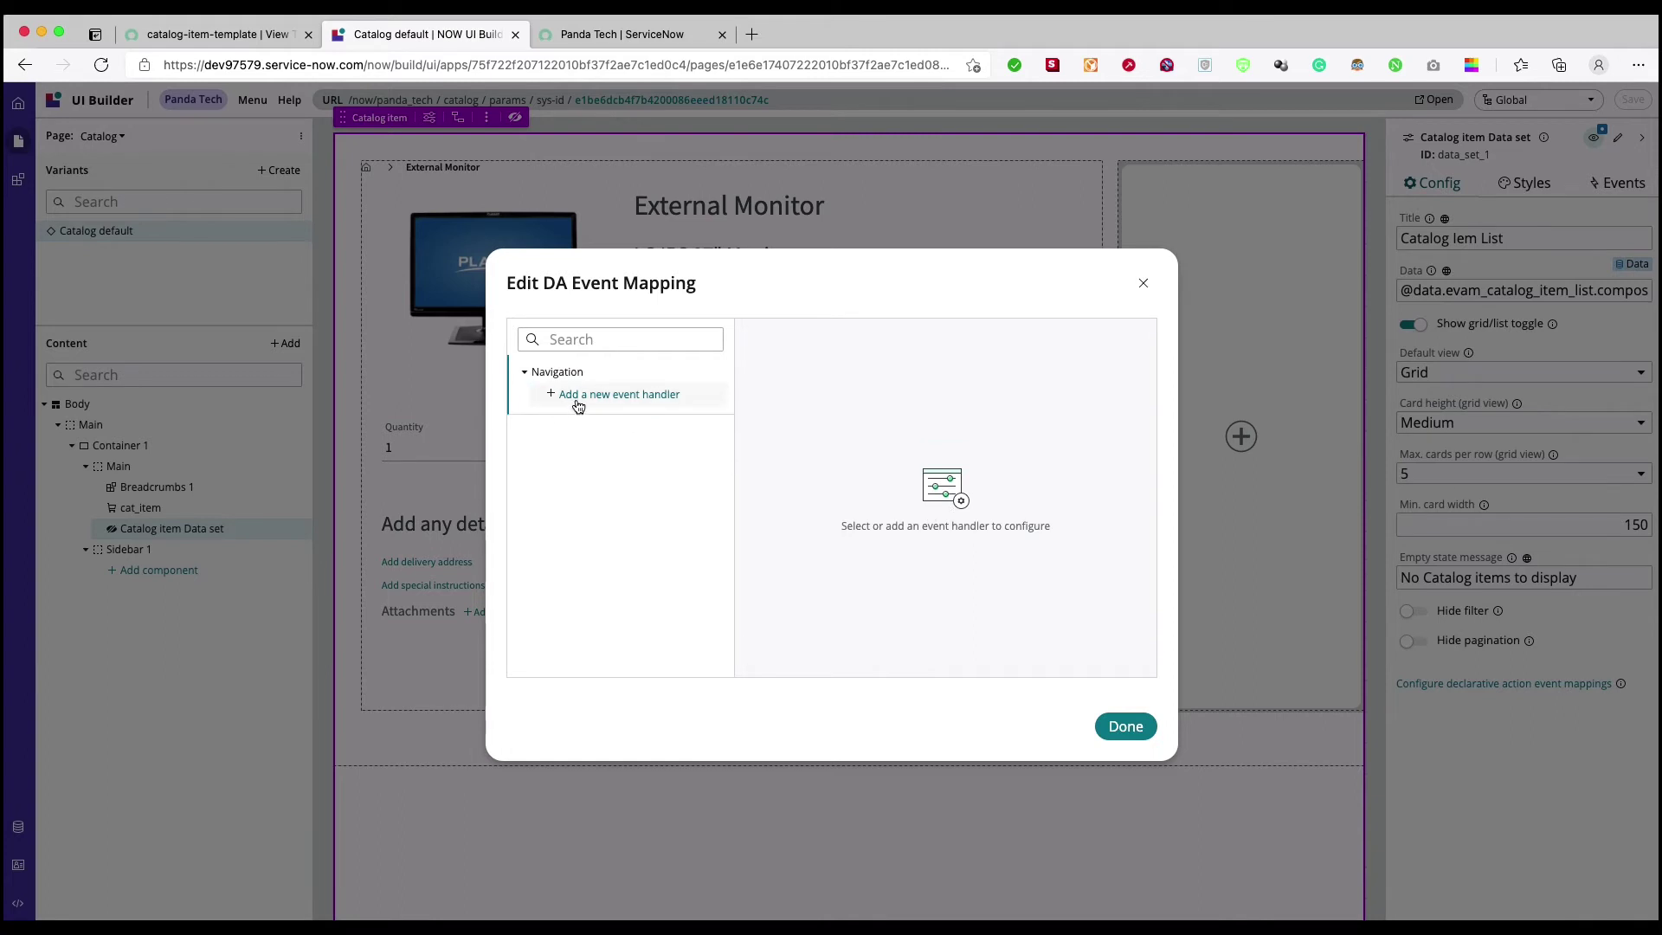
# - Start a new navigation handler, review its event options, then discard it unfinished
pyautogui.click(579, 407)
pyautogui.click(862, 361)
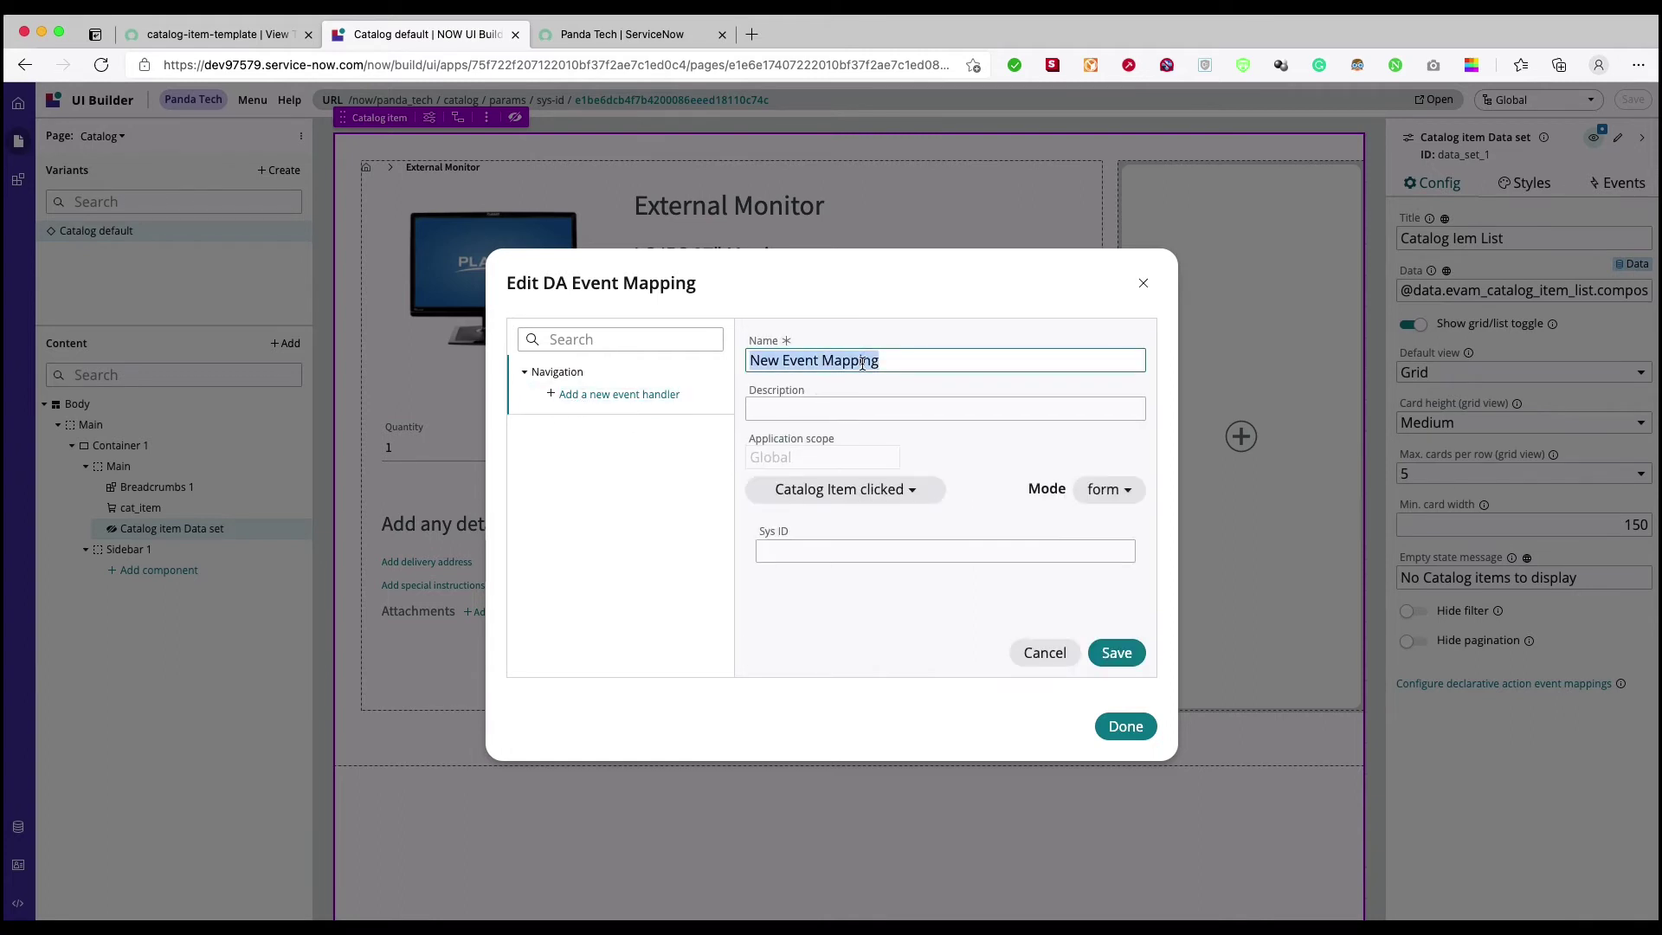
pyautogui.write('Cat')
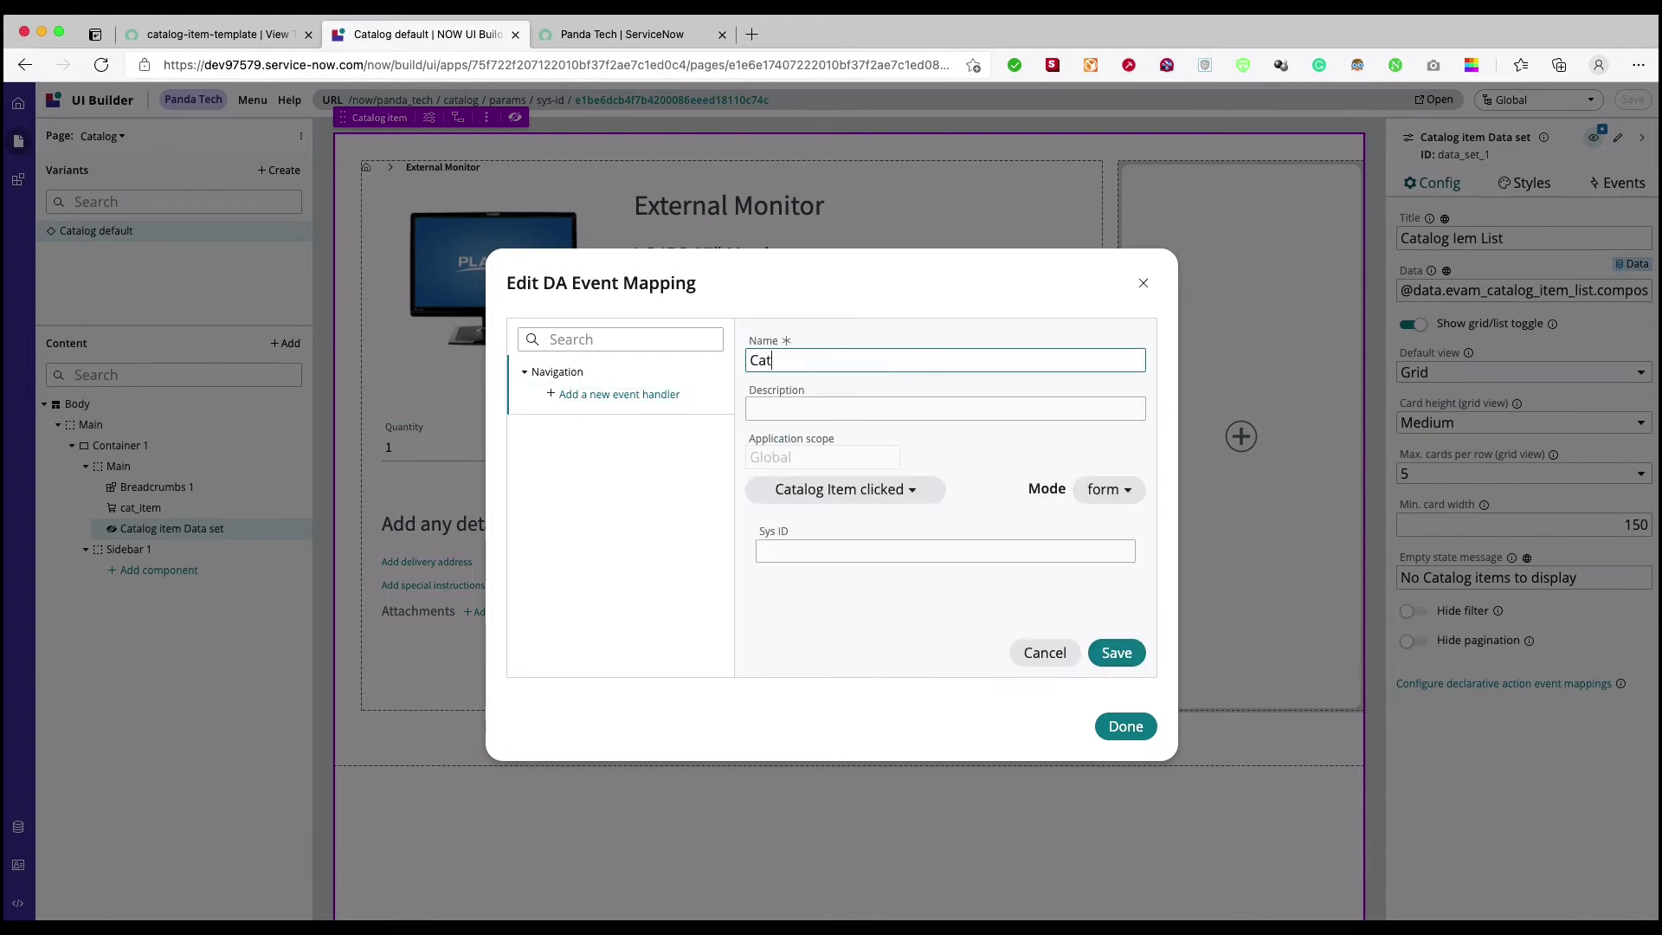
pyautogui.write(' item cli')
pyautogui.write('cked')
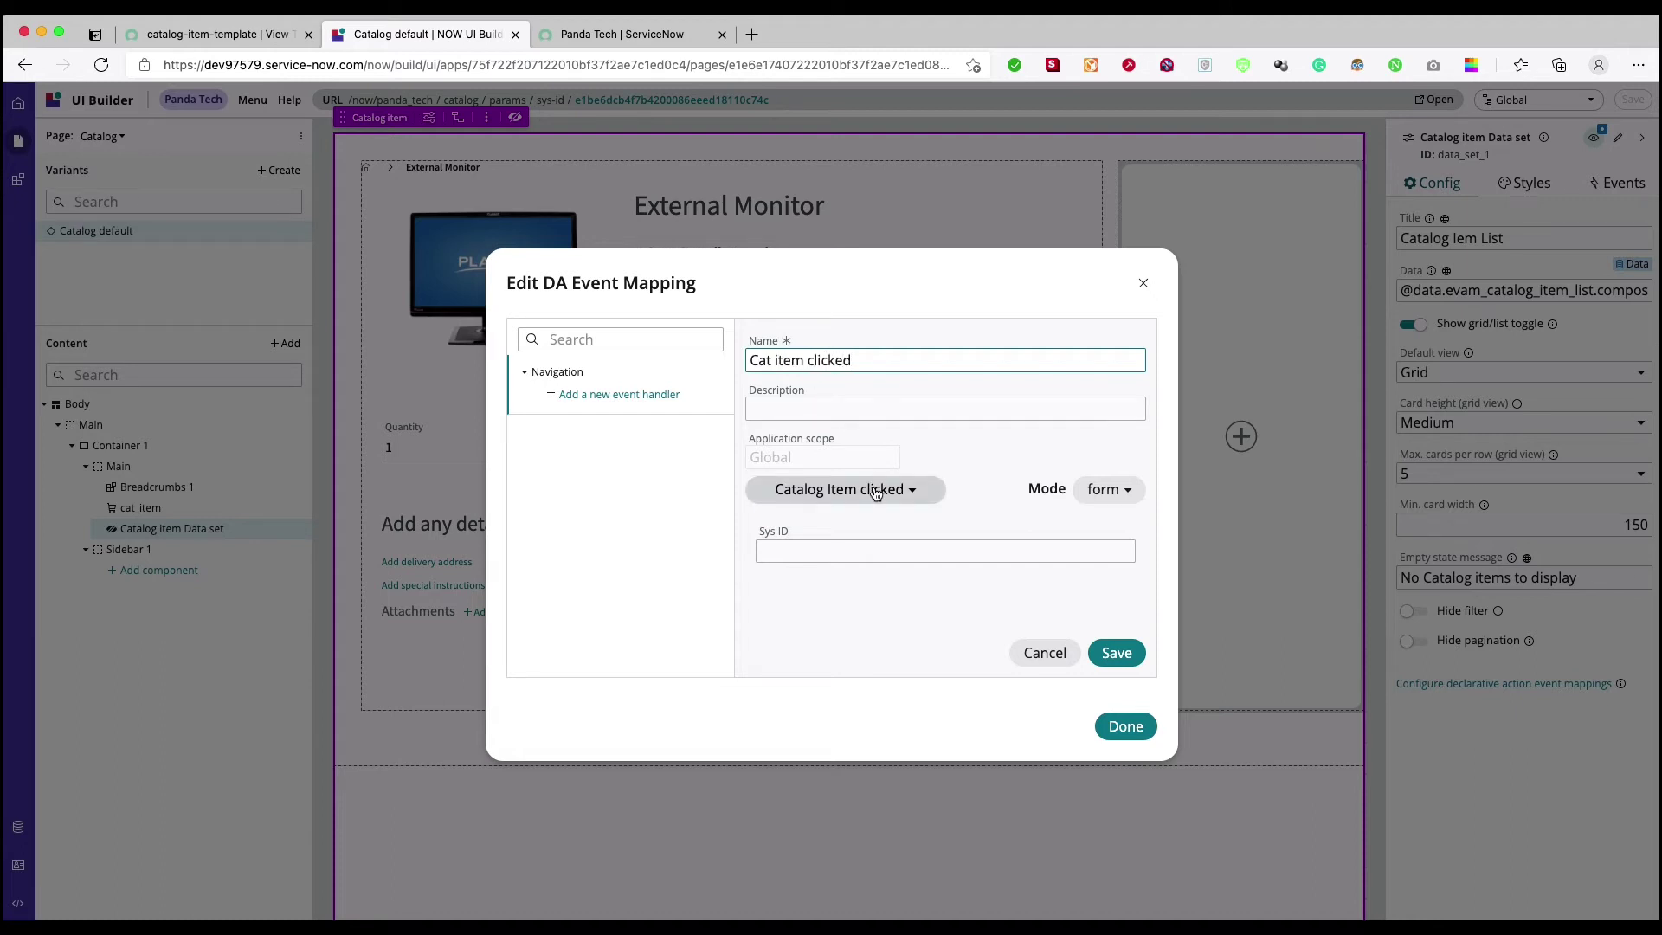
pyautogui.click(874, 495)
pyautogui.click(946, 464)
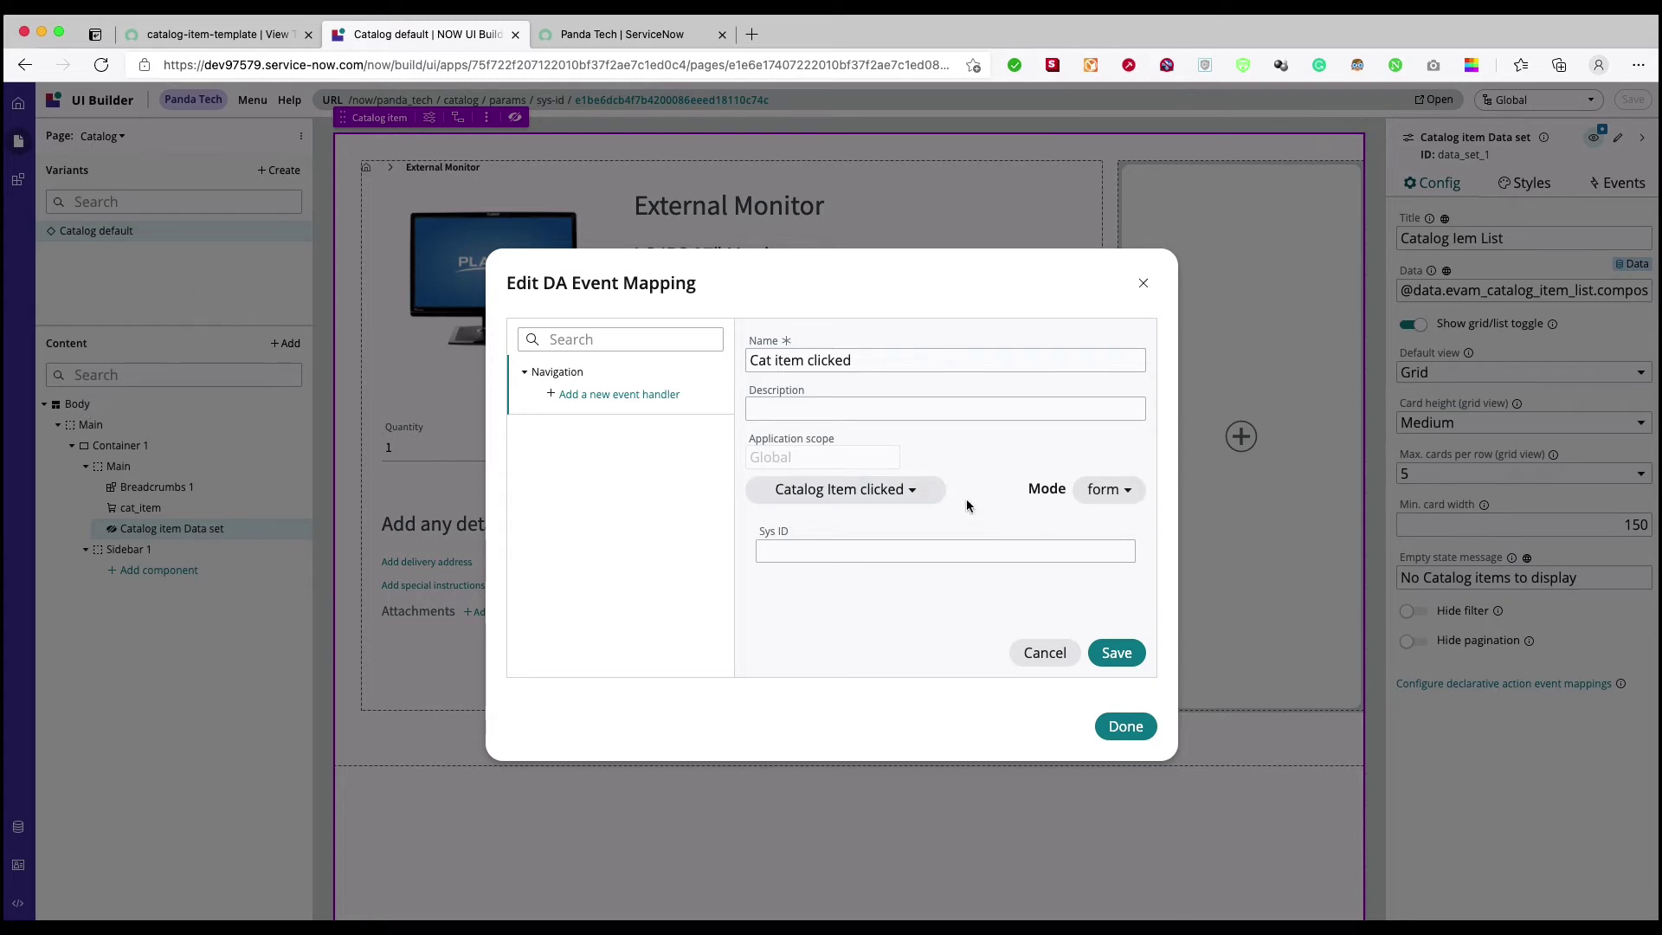
pyautogui.click(830, 551)
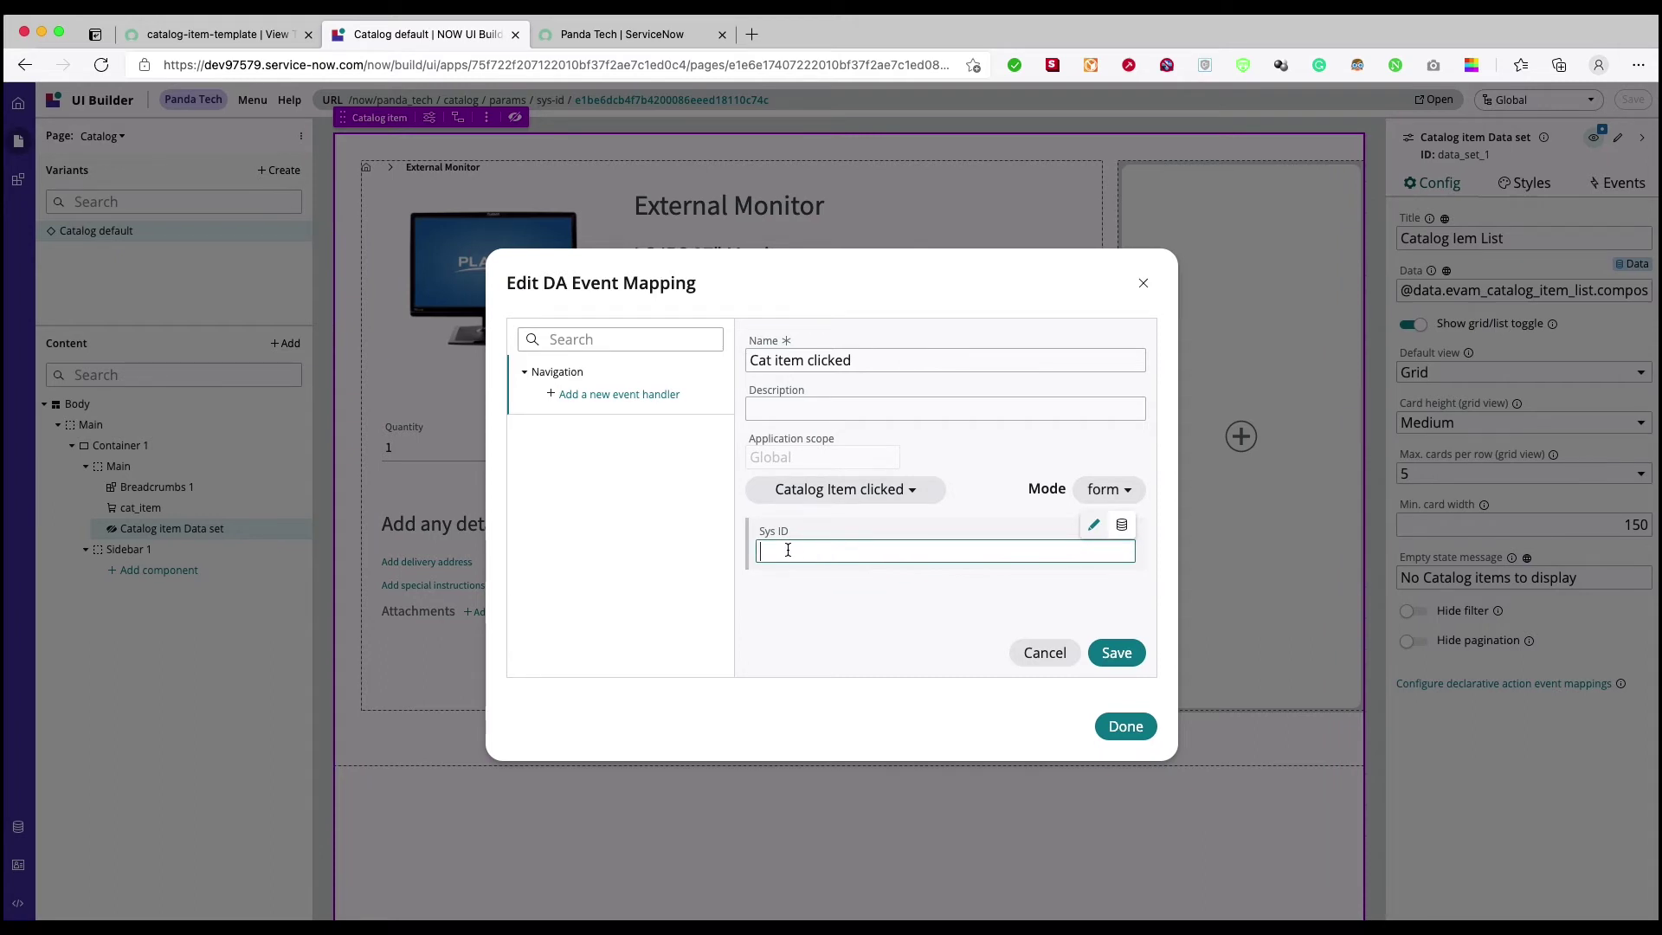
pyautogui.write('@')
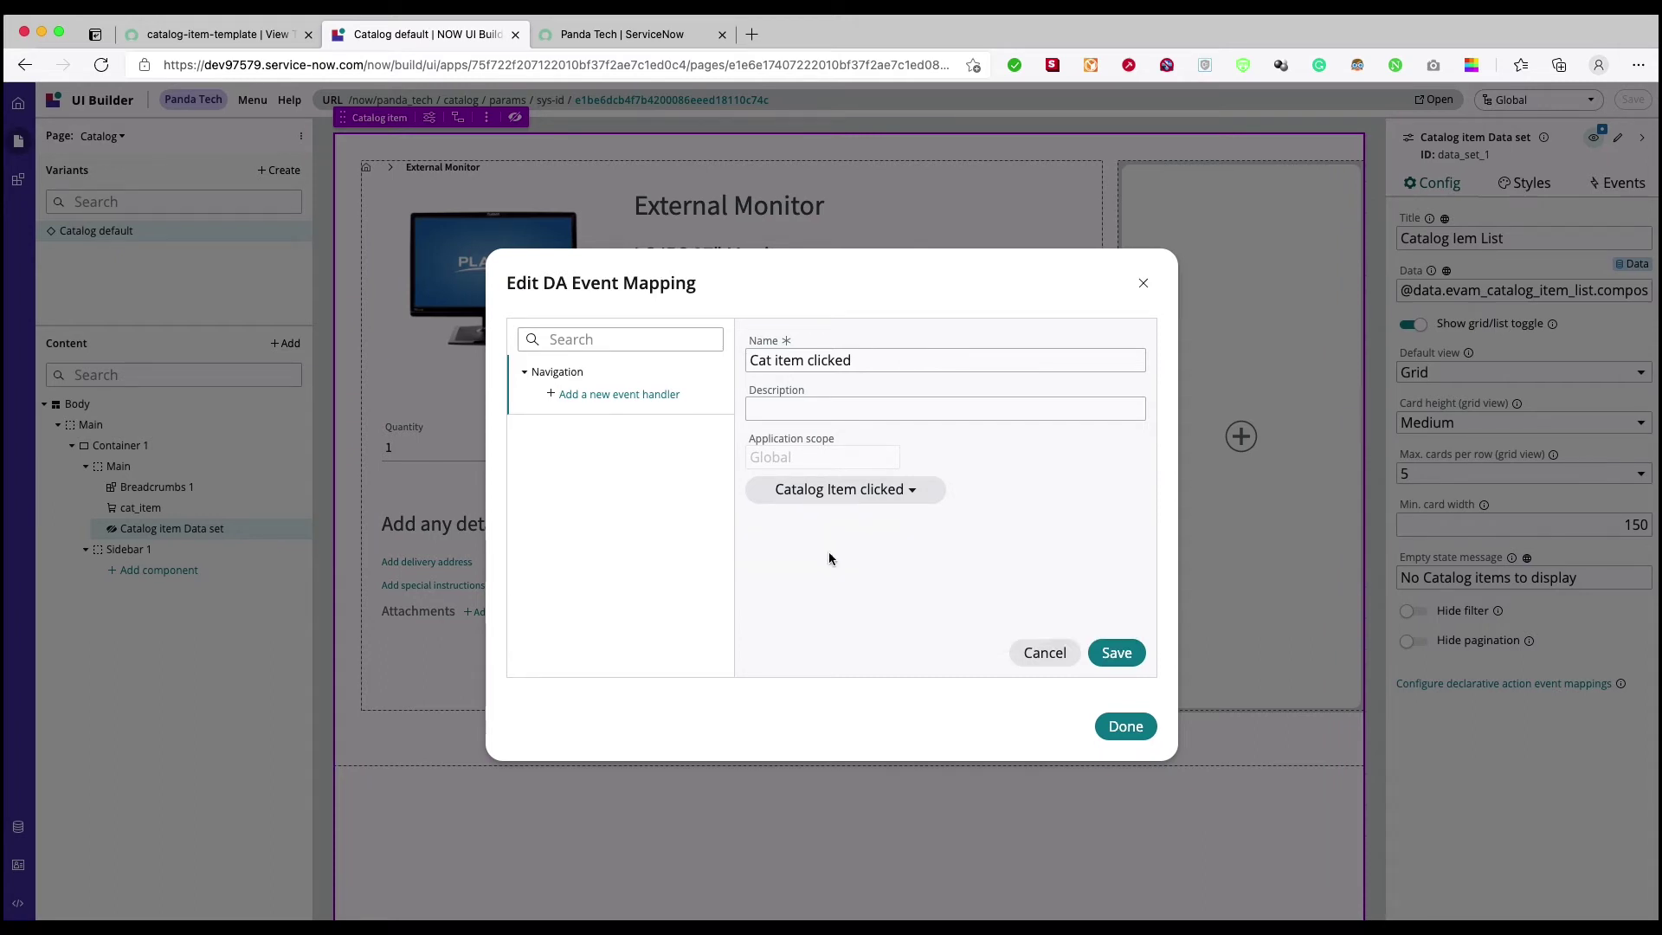
pyautogui.click(1045, 651)
pyautogui.click(603, 396)
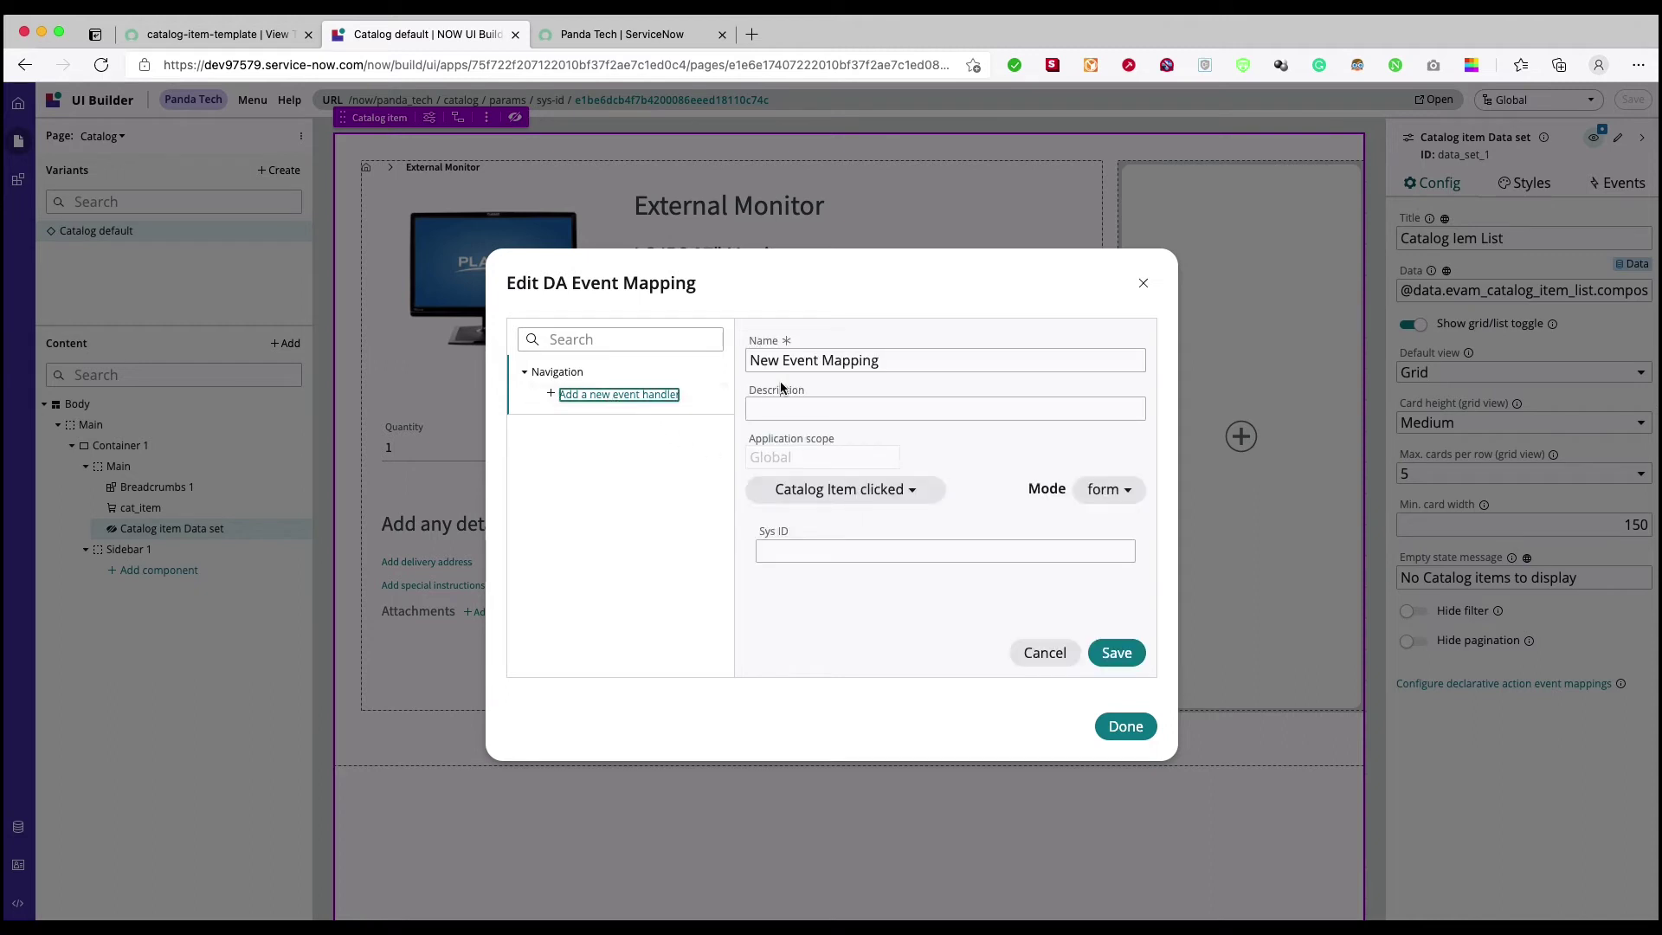
pyautogui.tripleClick(798, 360)
pyautogui.write('cat')
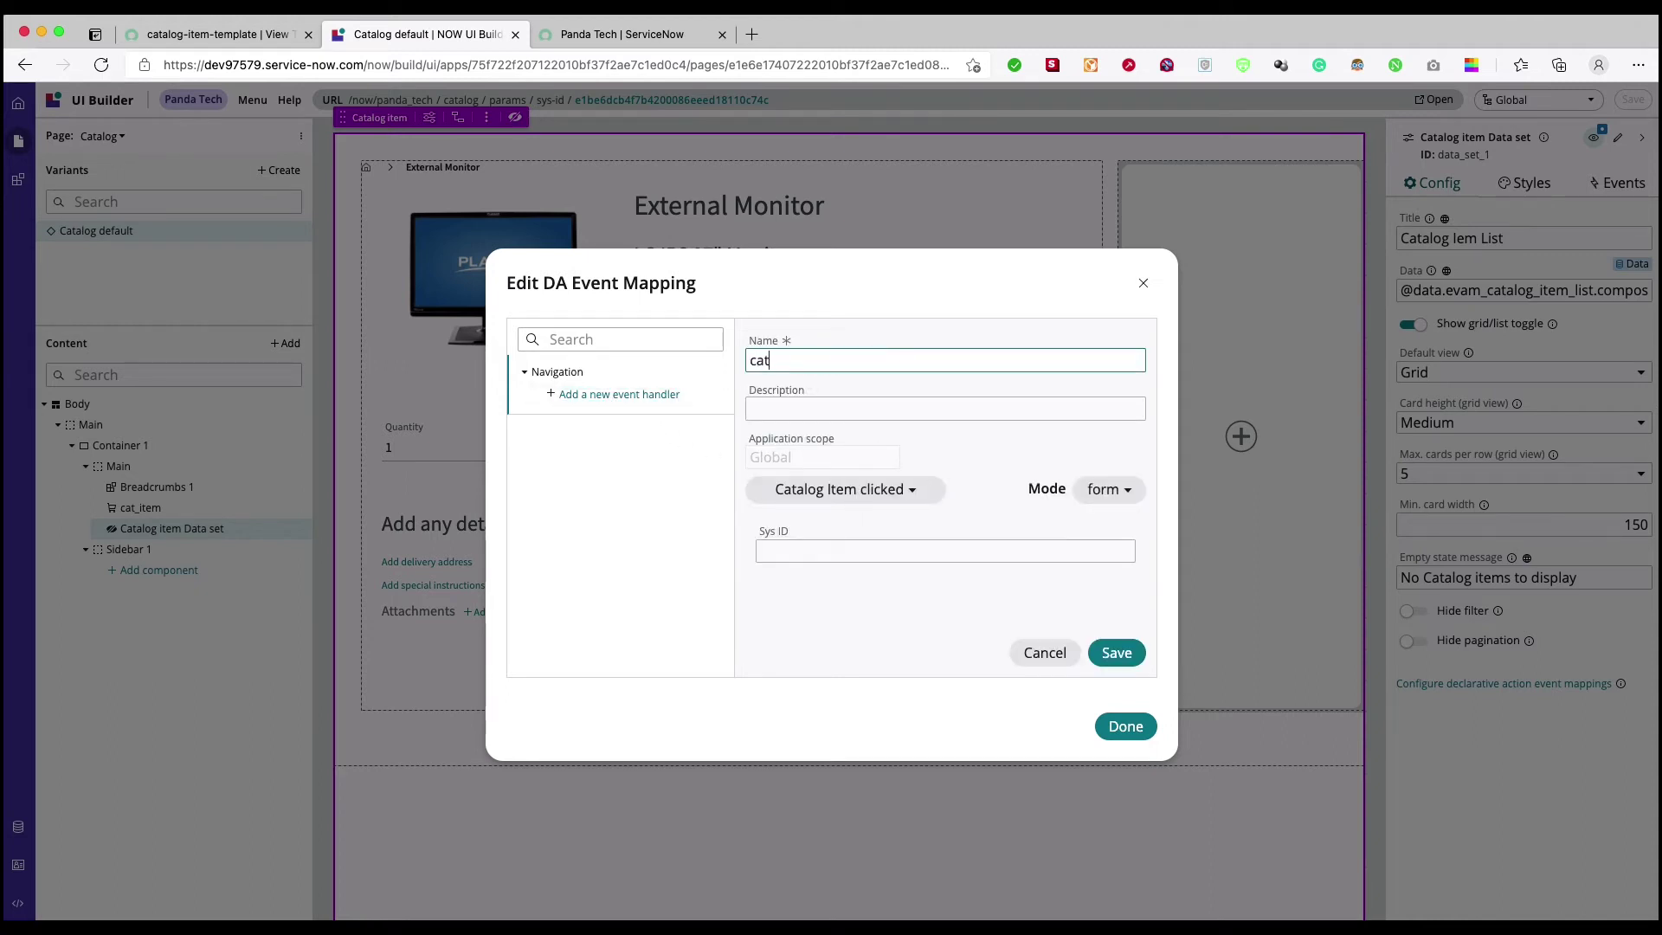
pyautogui.write(' item ')
pyautogui.write('clicked')
pyautogui.click(802, 550)
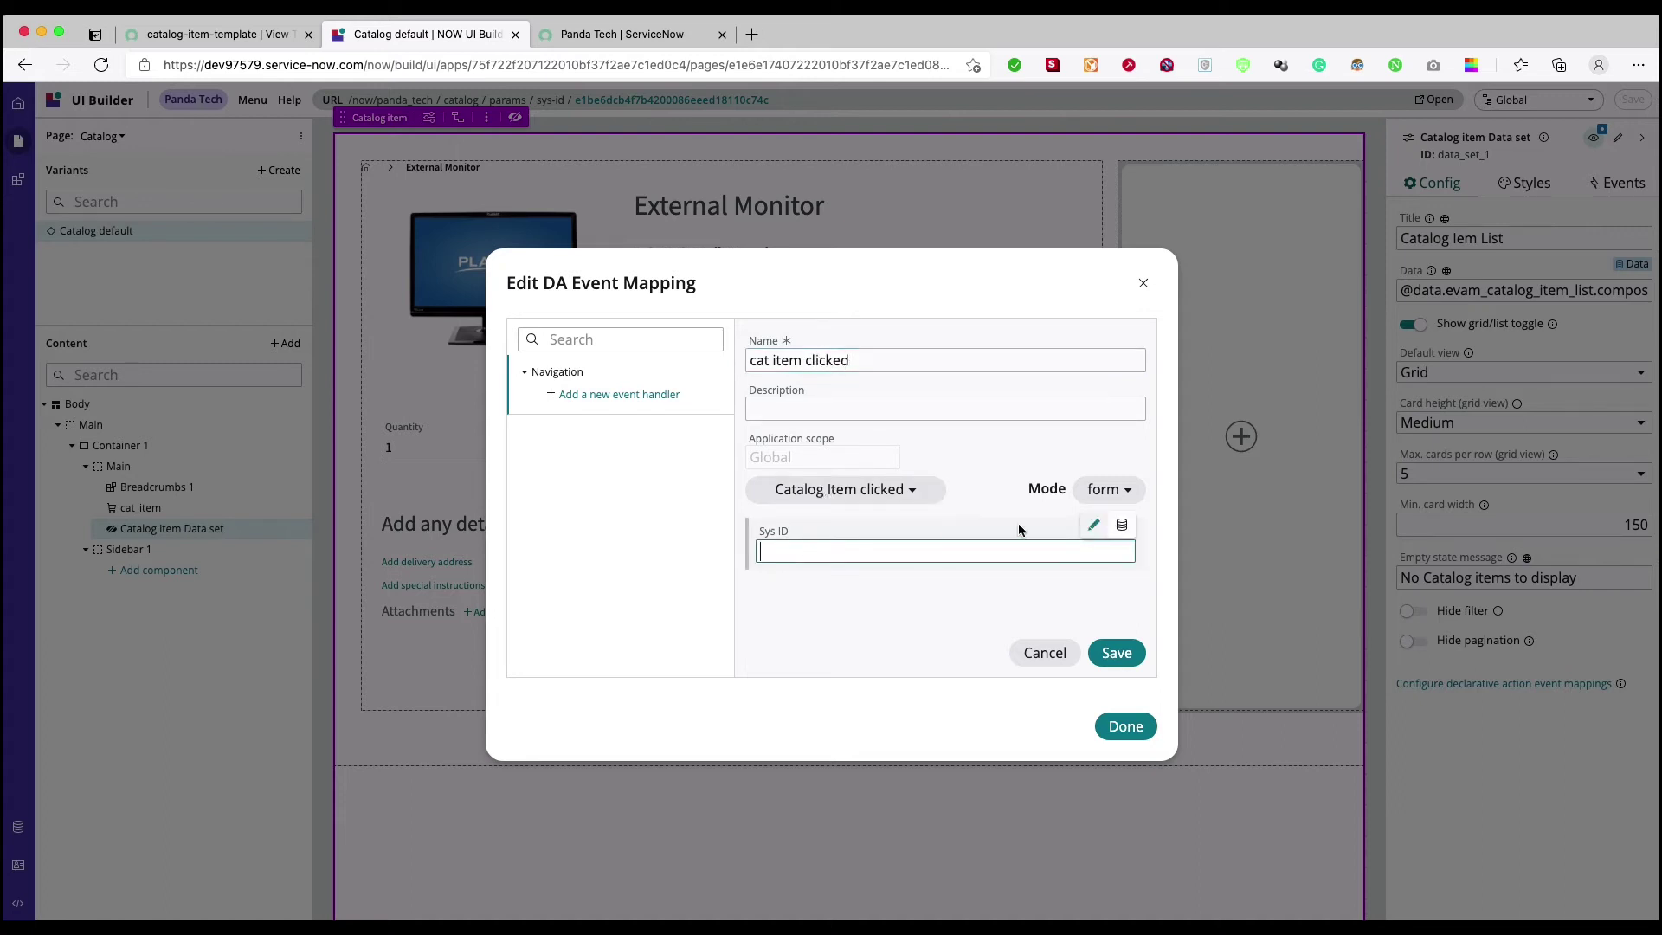
pyautogui.write('@')
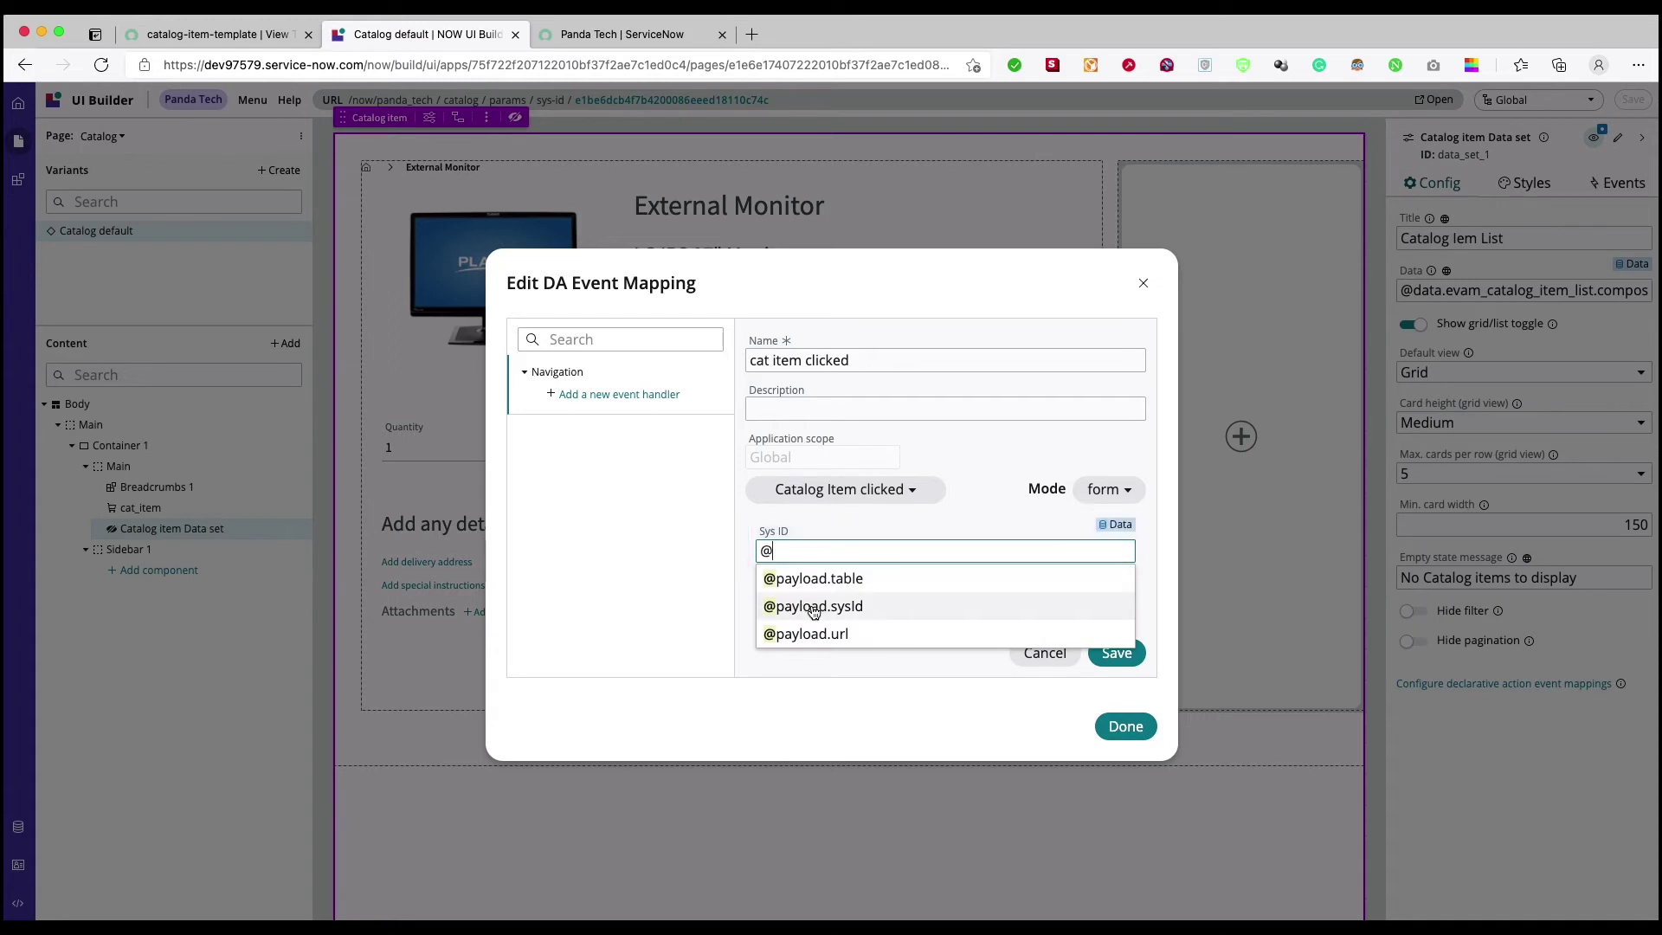
pyautogui.click(813, 605)
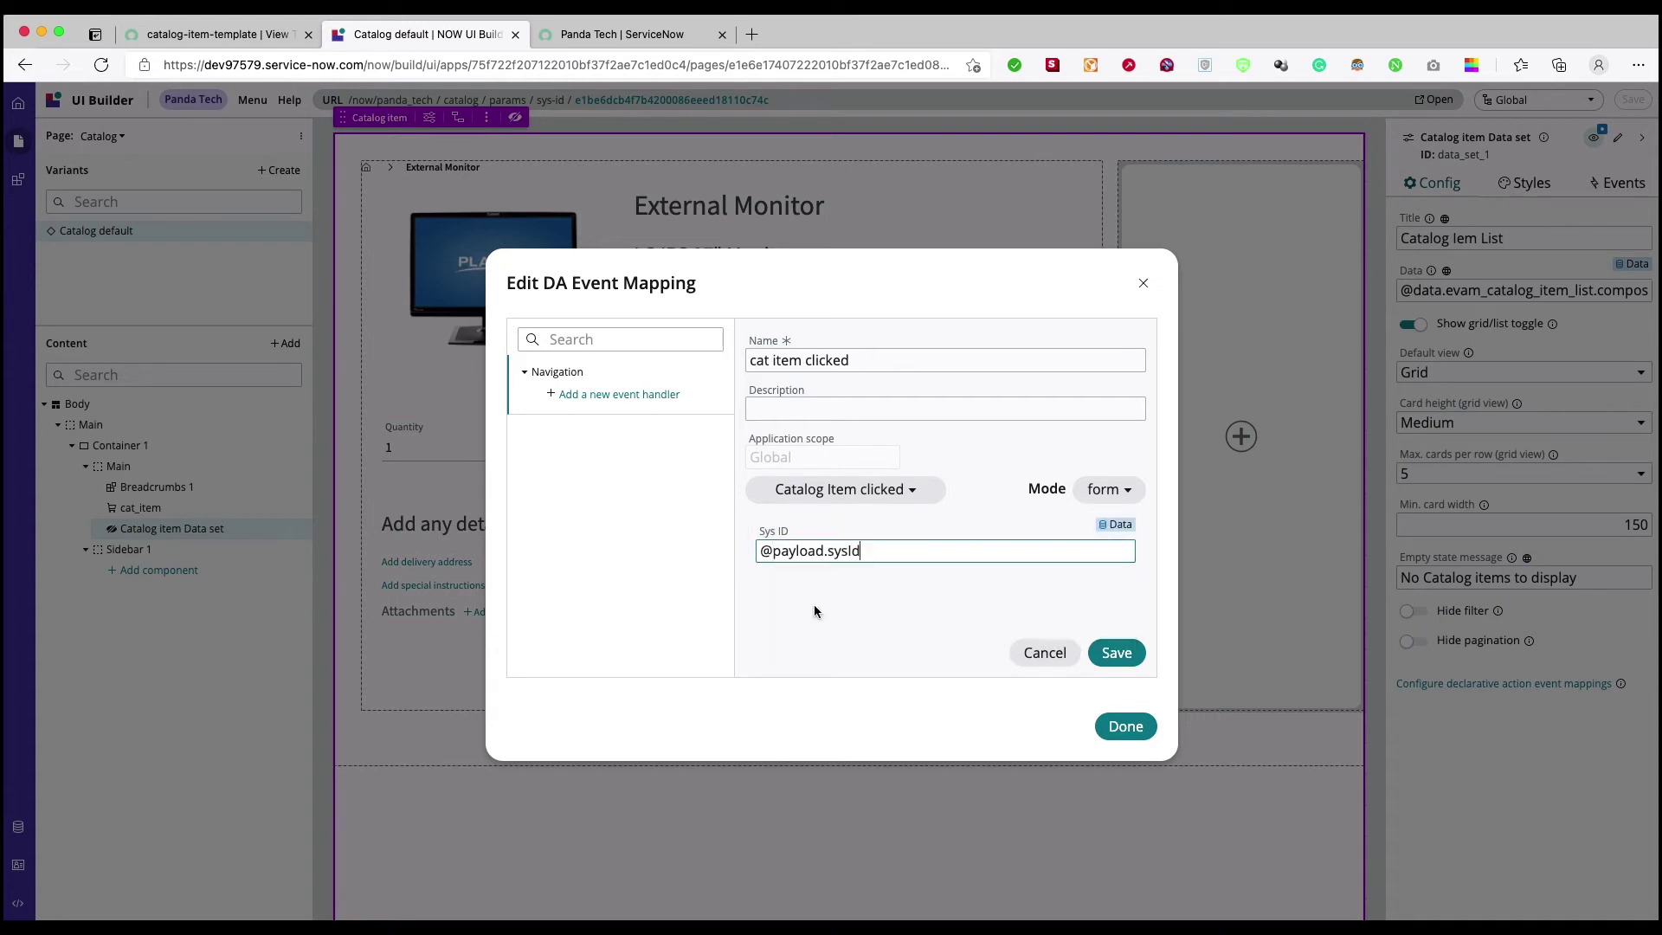
pyautogui.click(1117, 652)
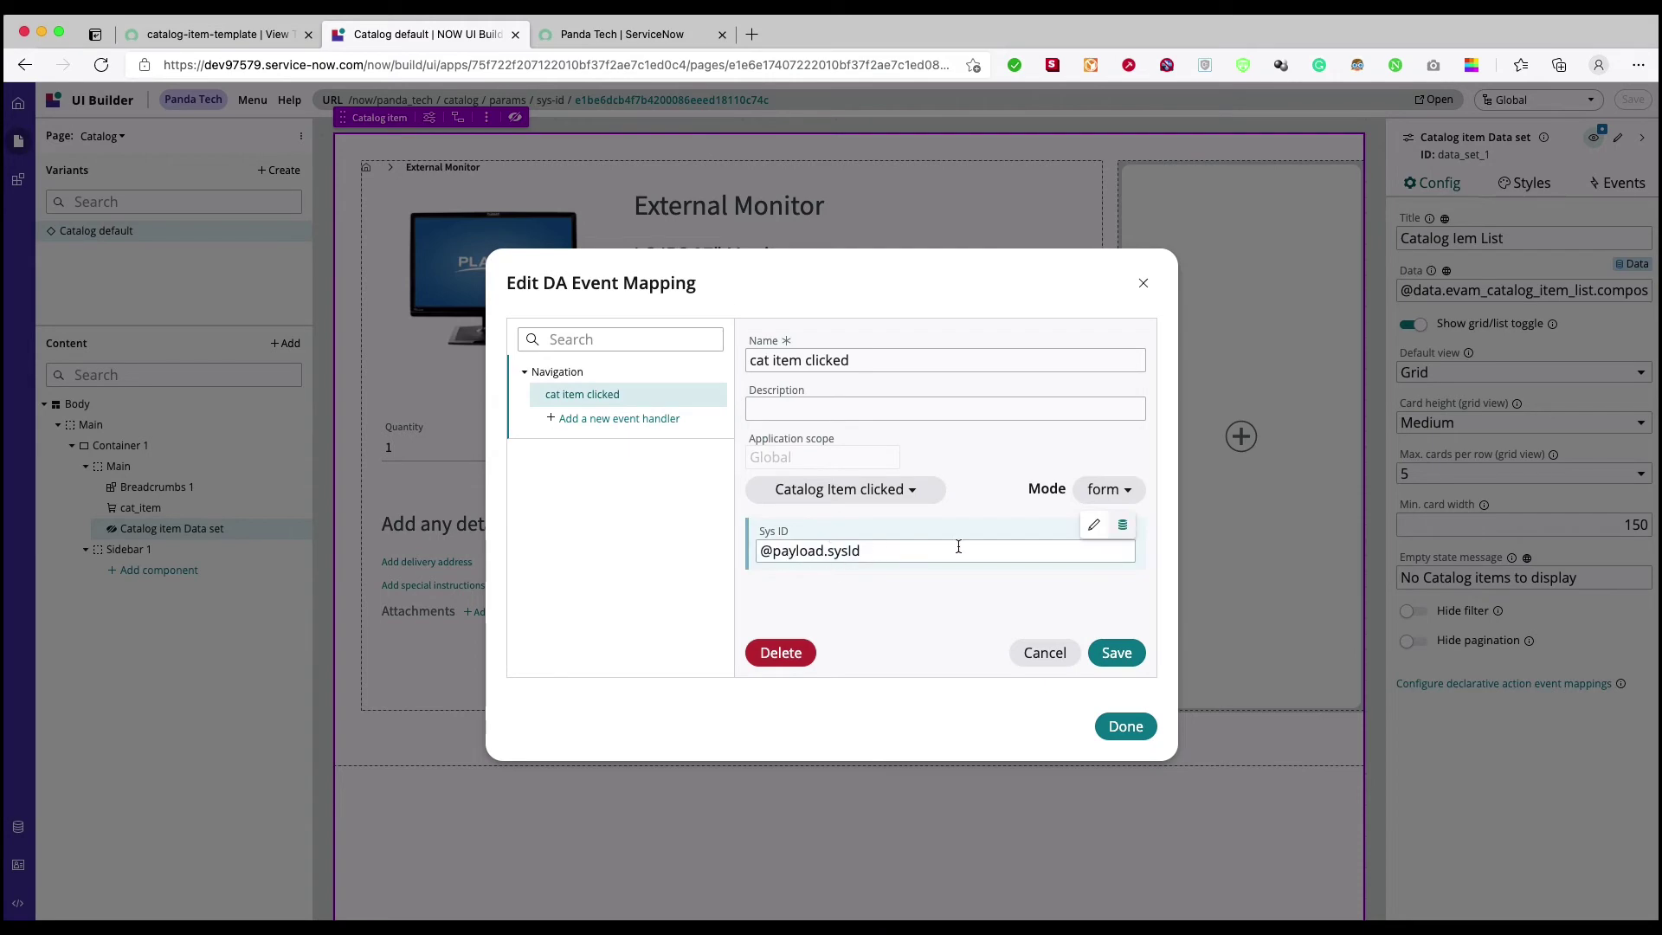
pyautogui.click(1126, 727)
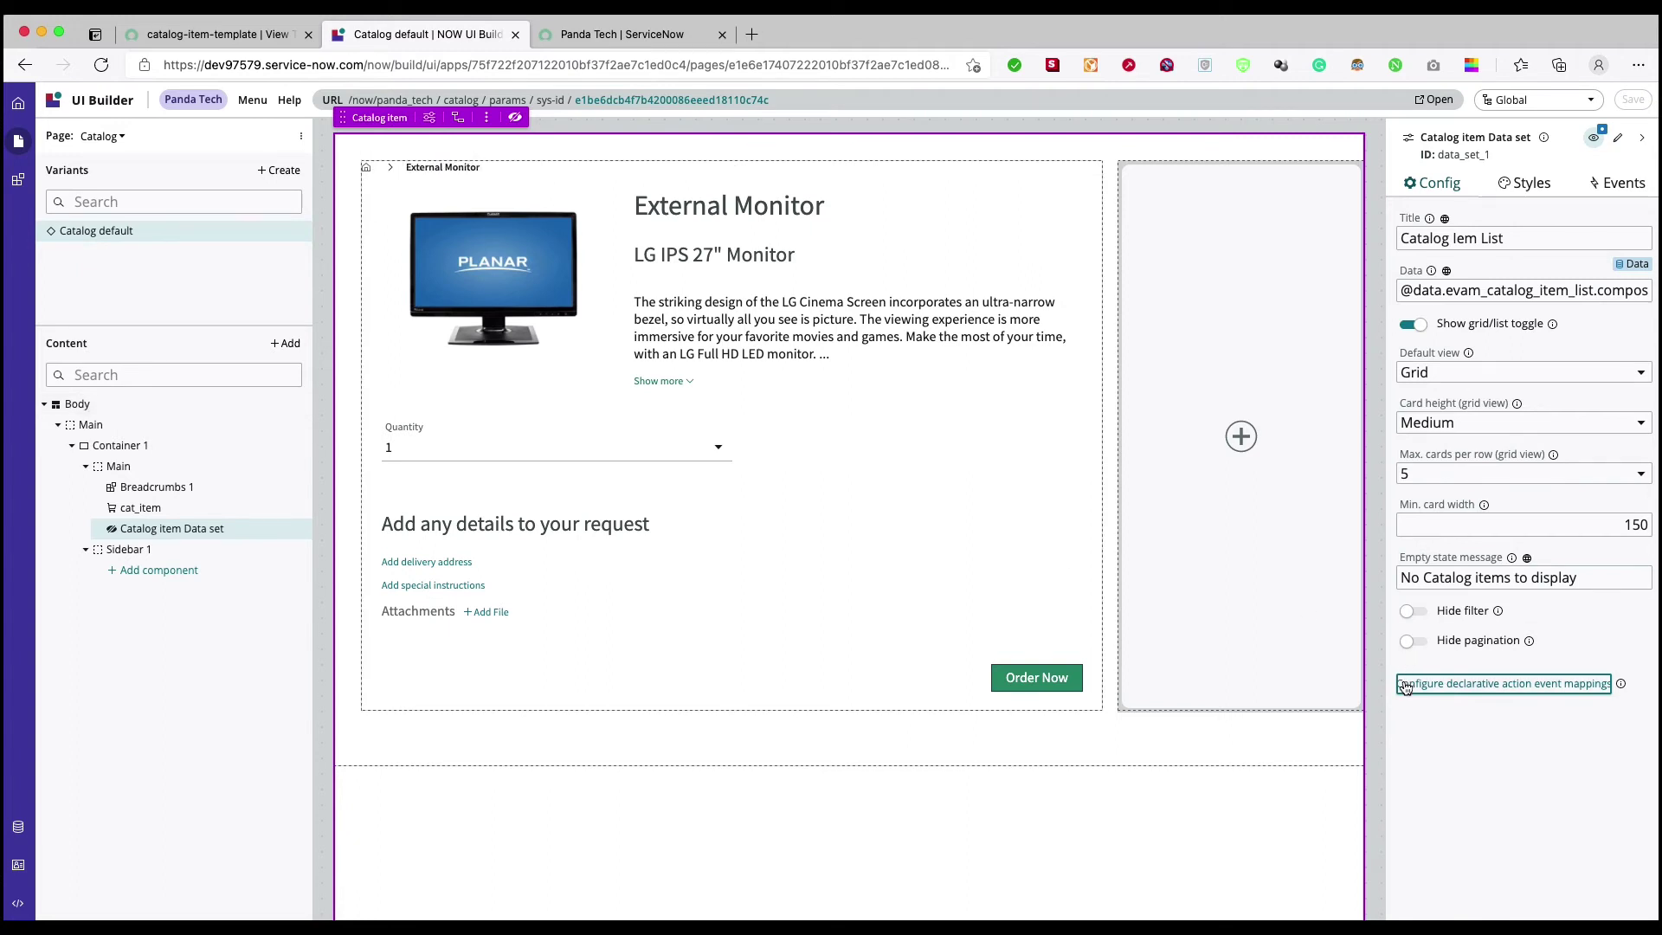
pyautogui.click(1452, 684)
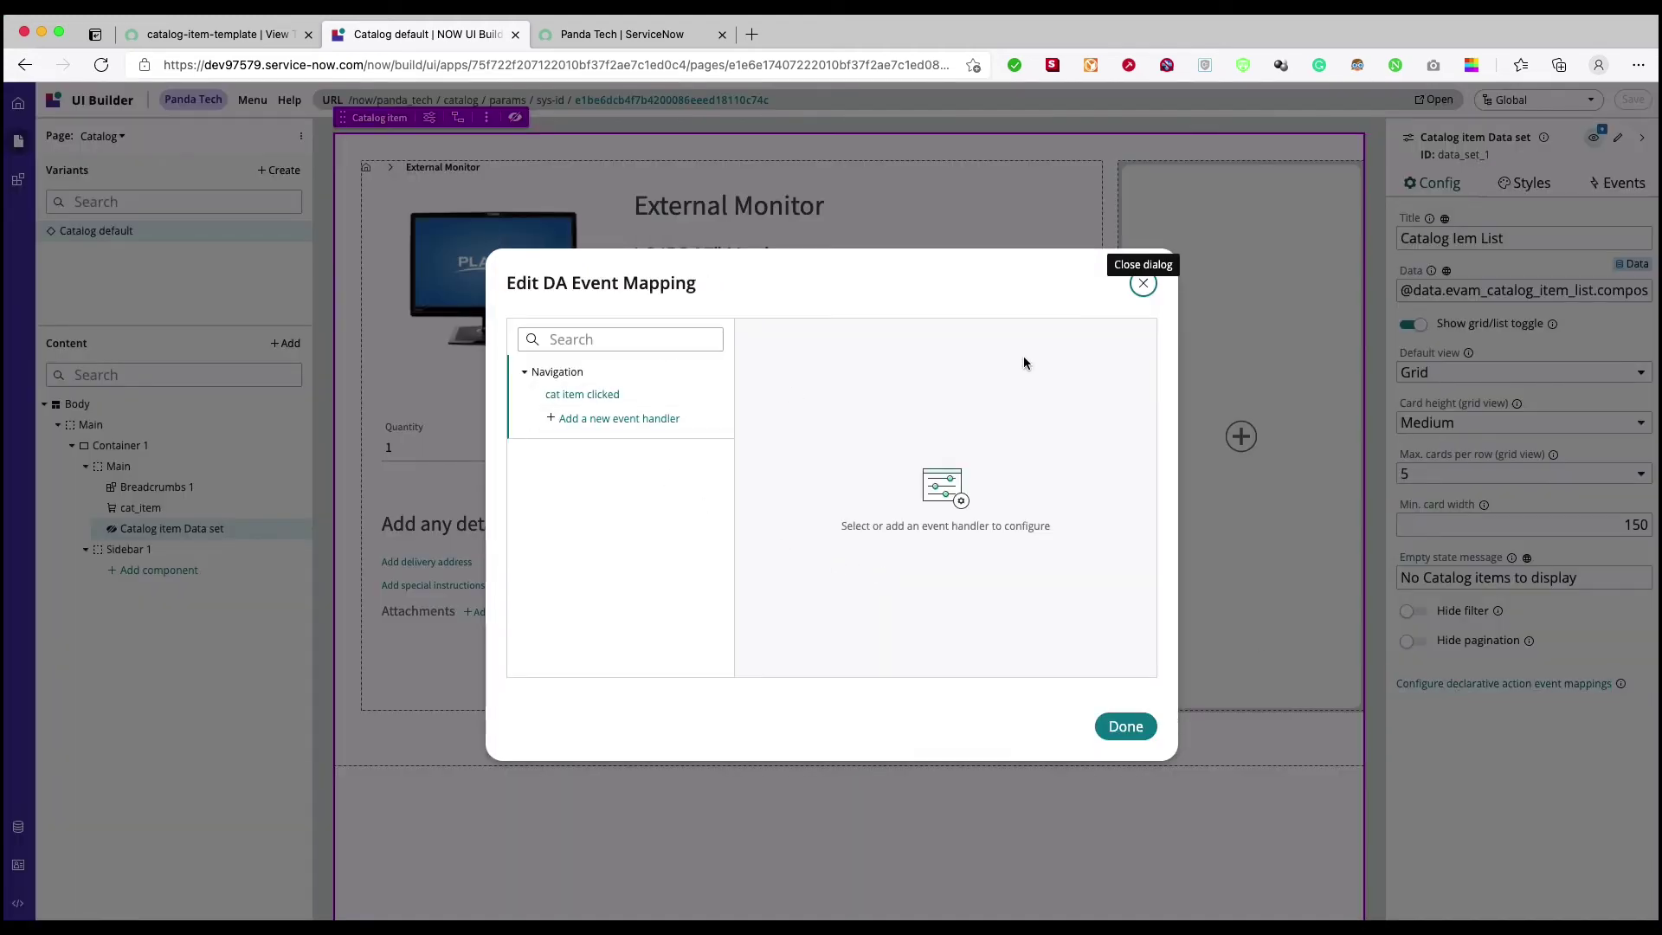
pyautogui.click(1141, 283)
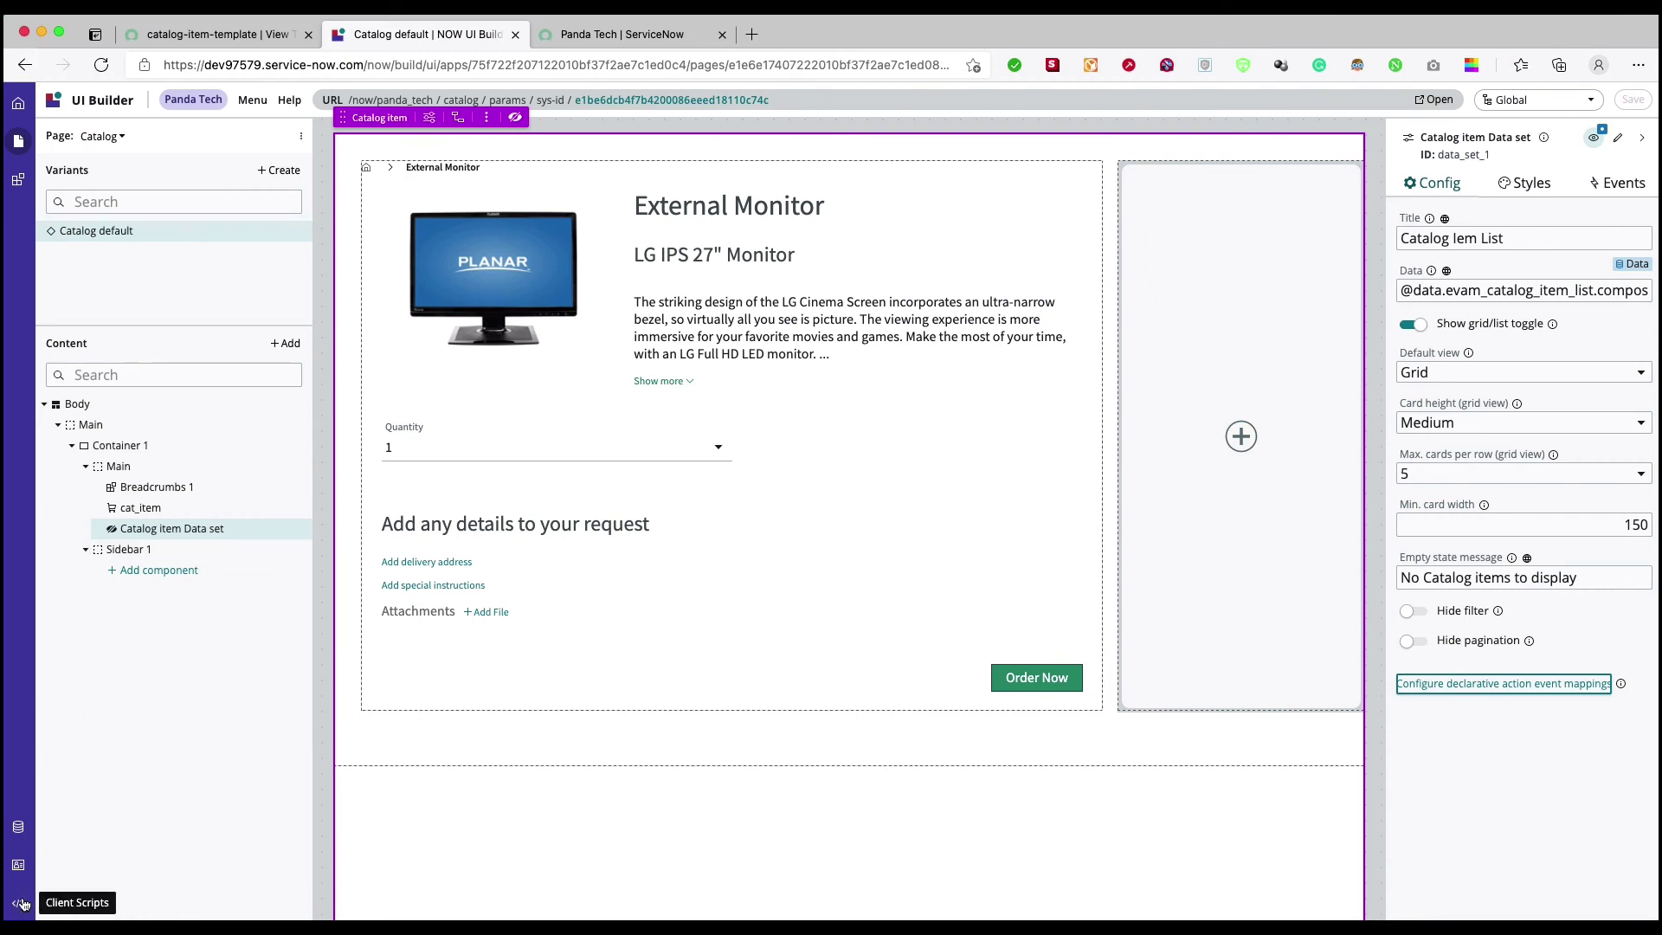
# - Create a 'Cat item clicked' client script calling helpers.navigate.to("catalog",{},{"sysId":event.payload.sysId}) and save
pyautogui.click(19, 906)
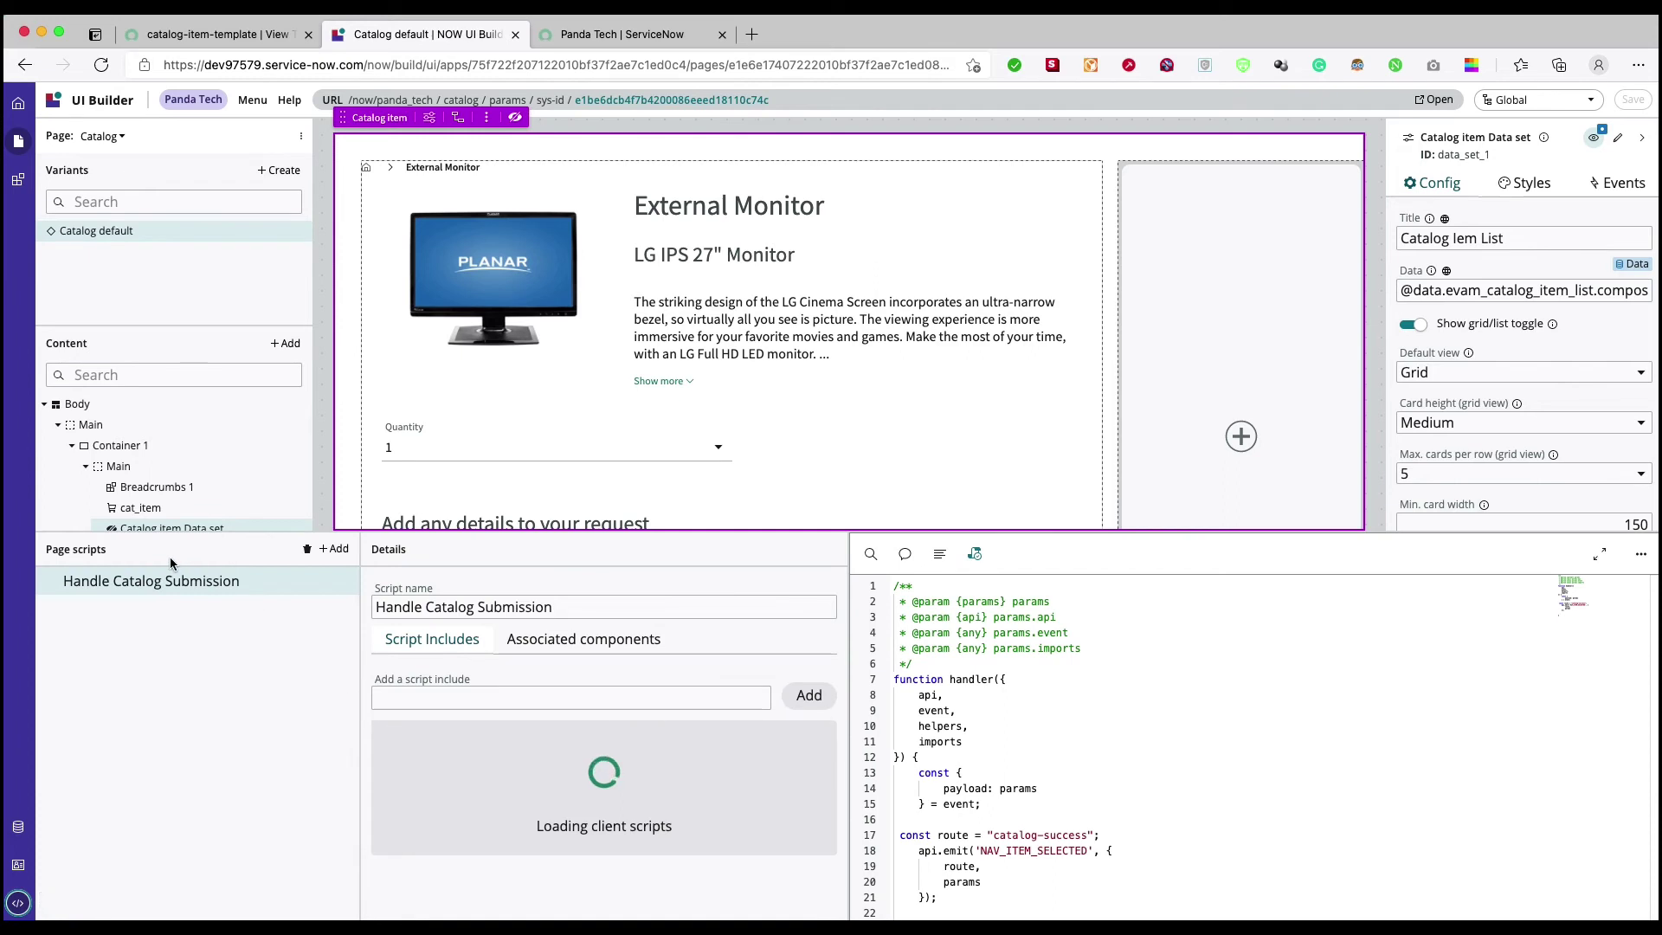
pyautogui.click(331, 548)
pyautogui.write('C')
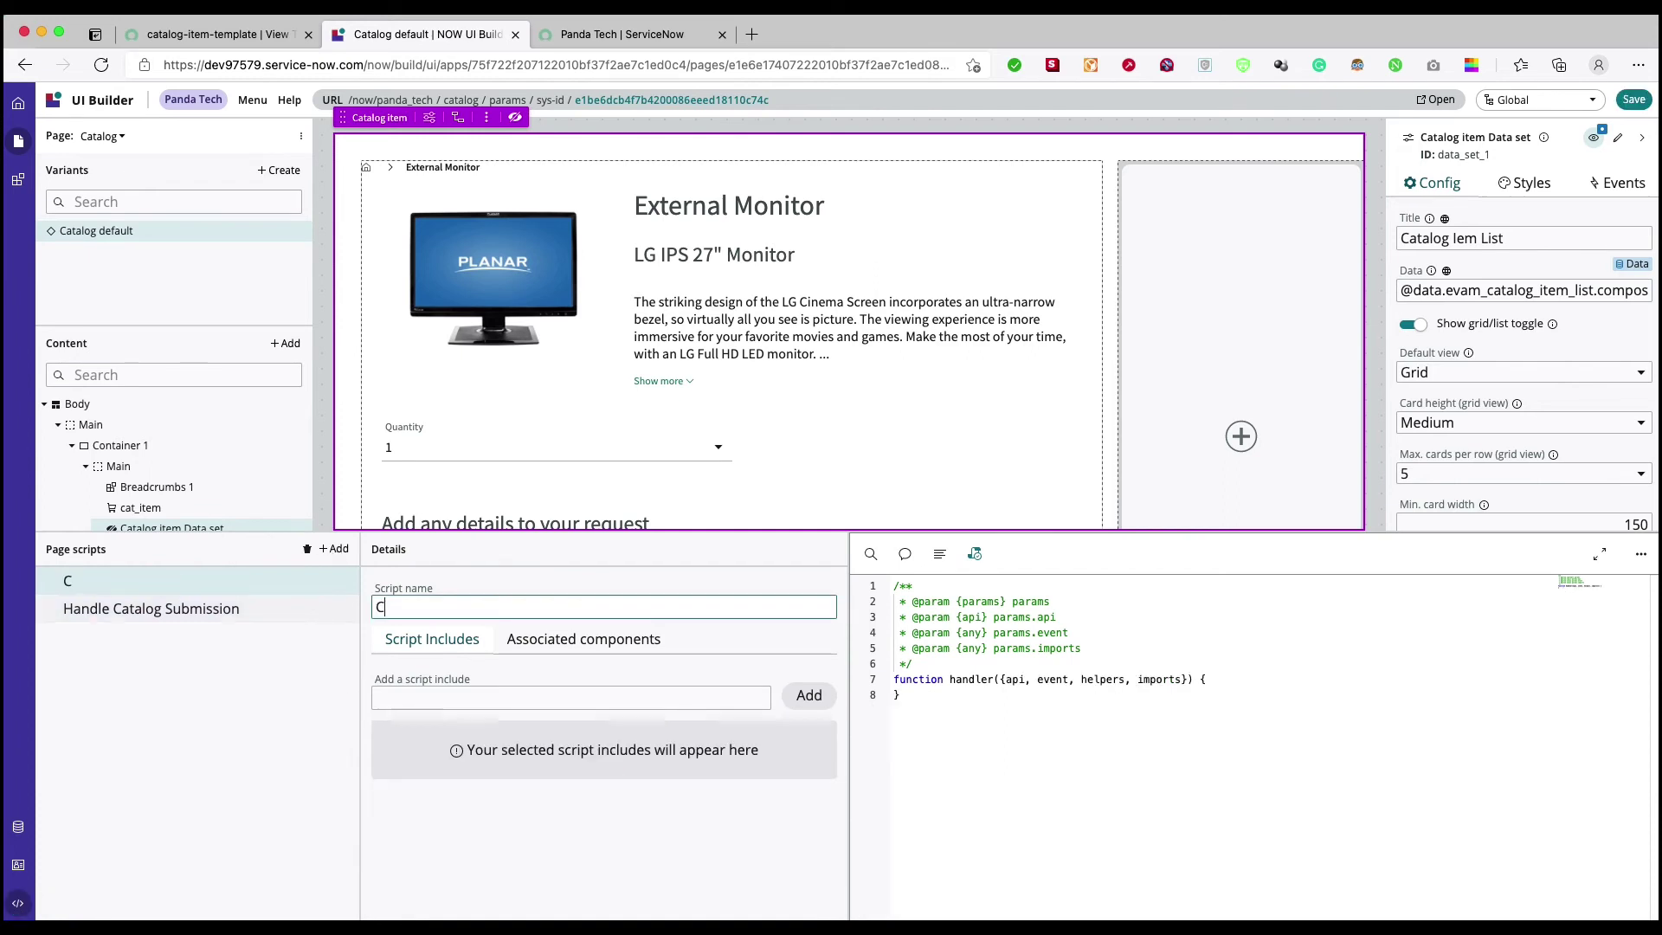
pyautogui.write('at item ')
pyautogui.write('clicked')
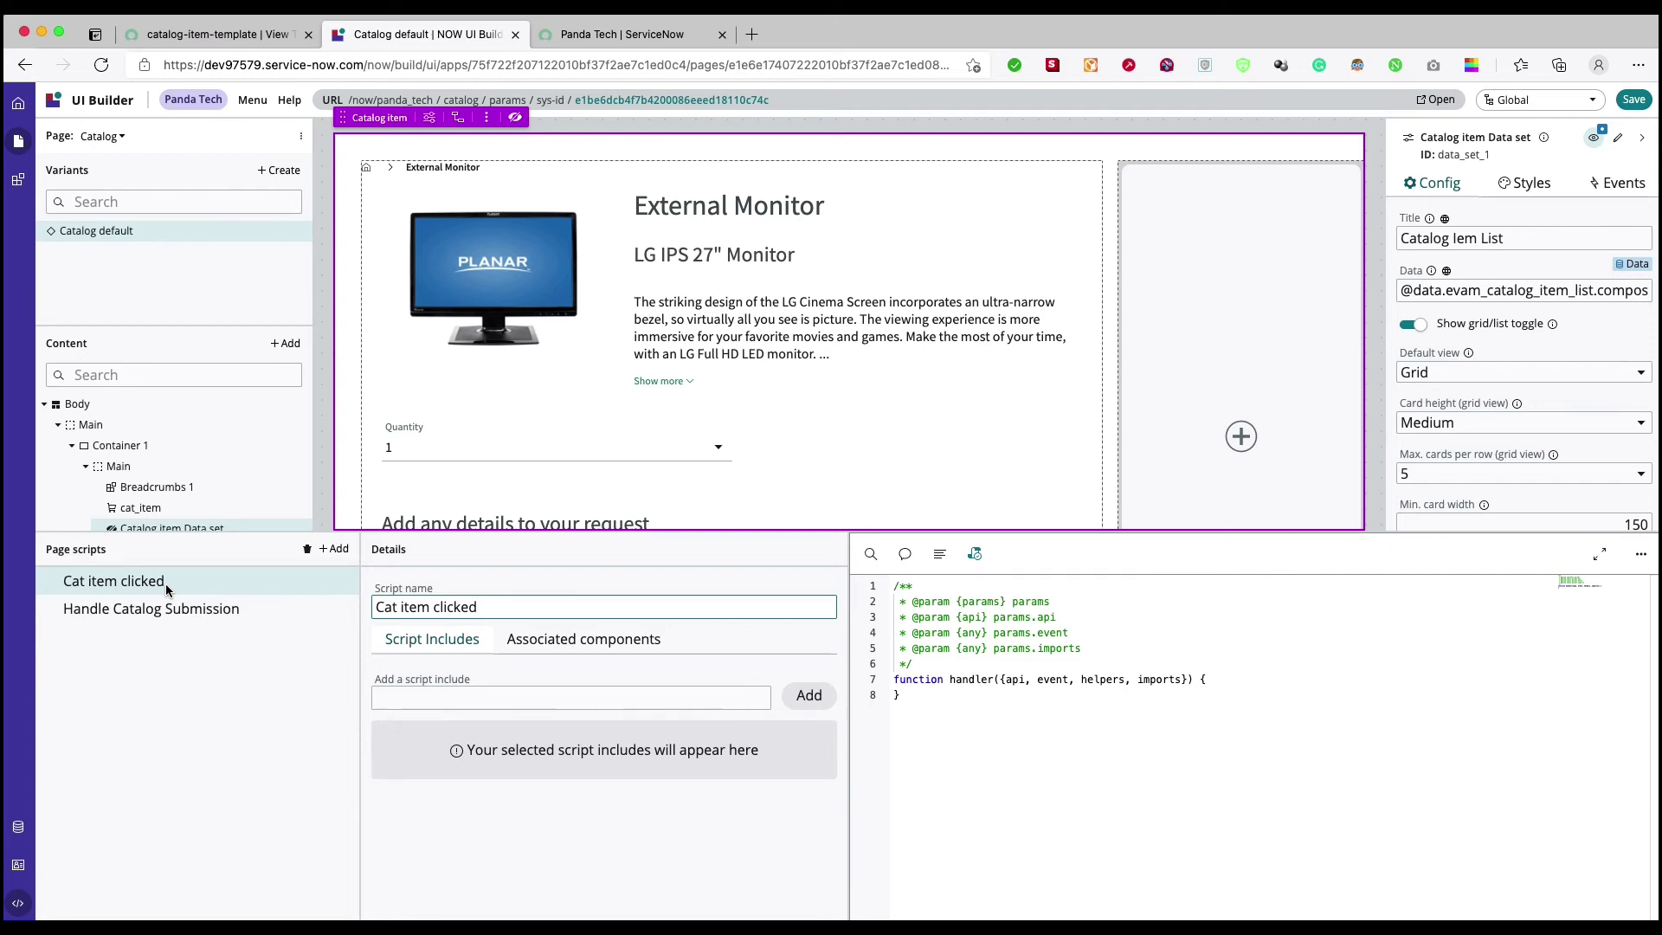
pyautogui.click(1251, 665)
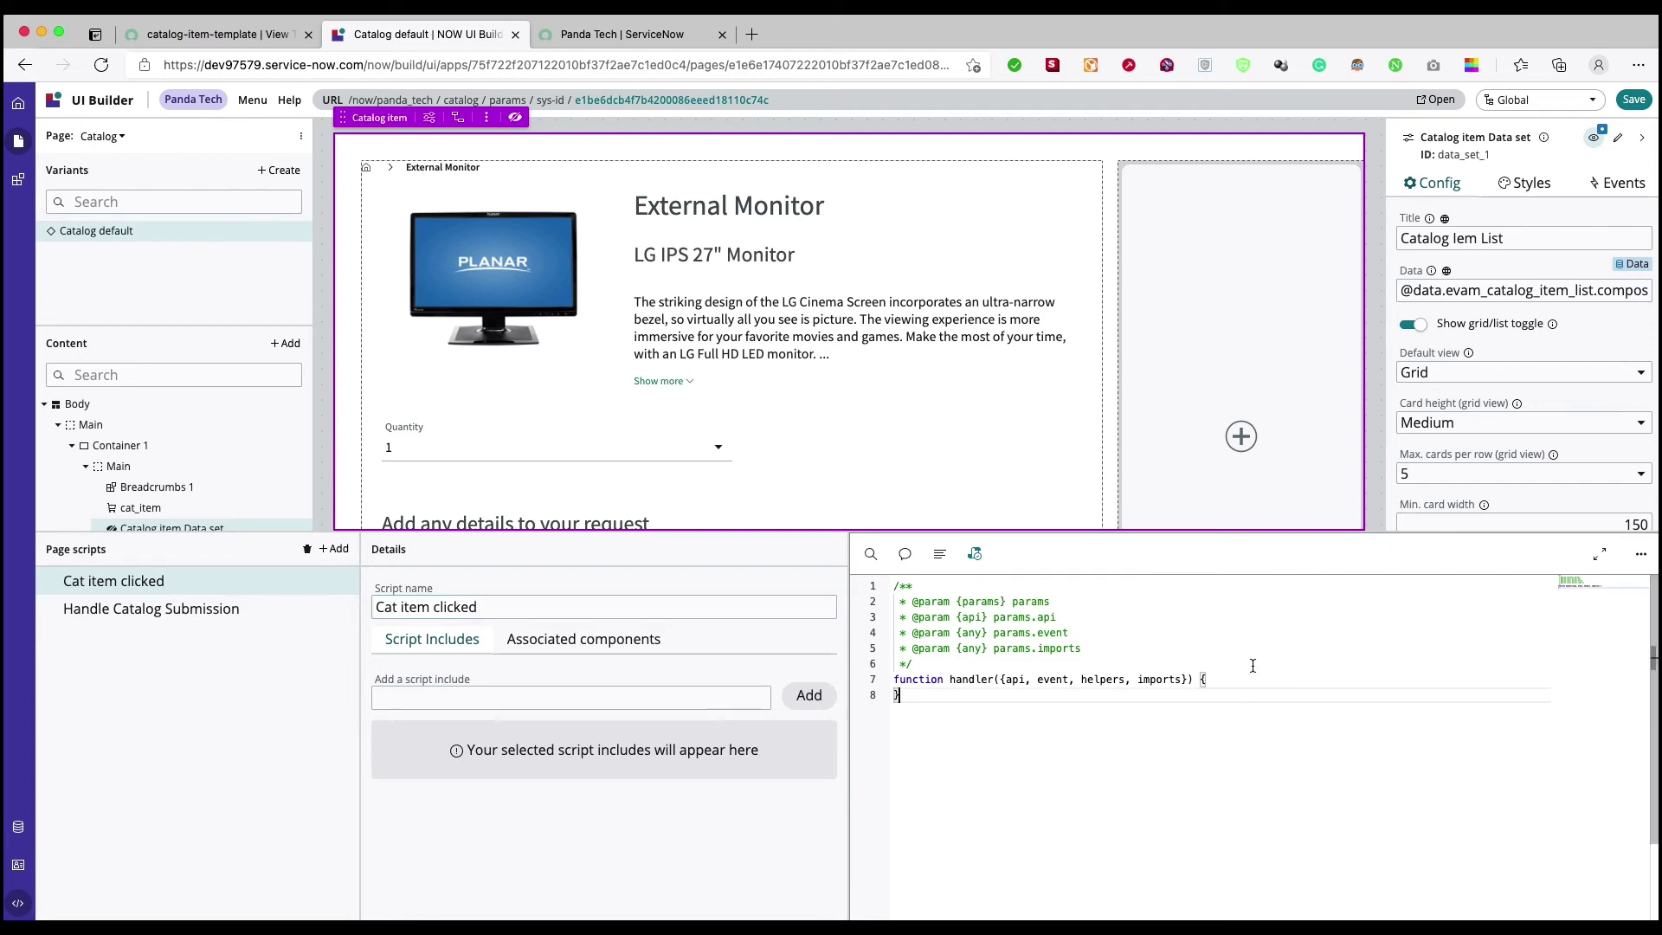
pyautogui.press('Return')
pyautogui.write('elpe')
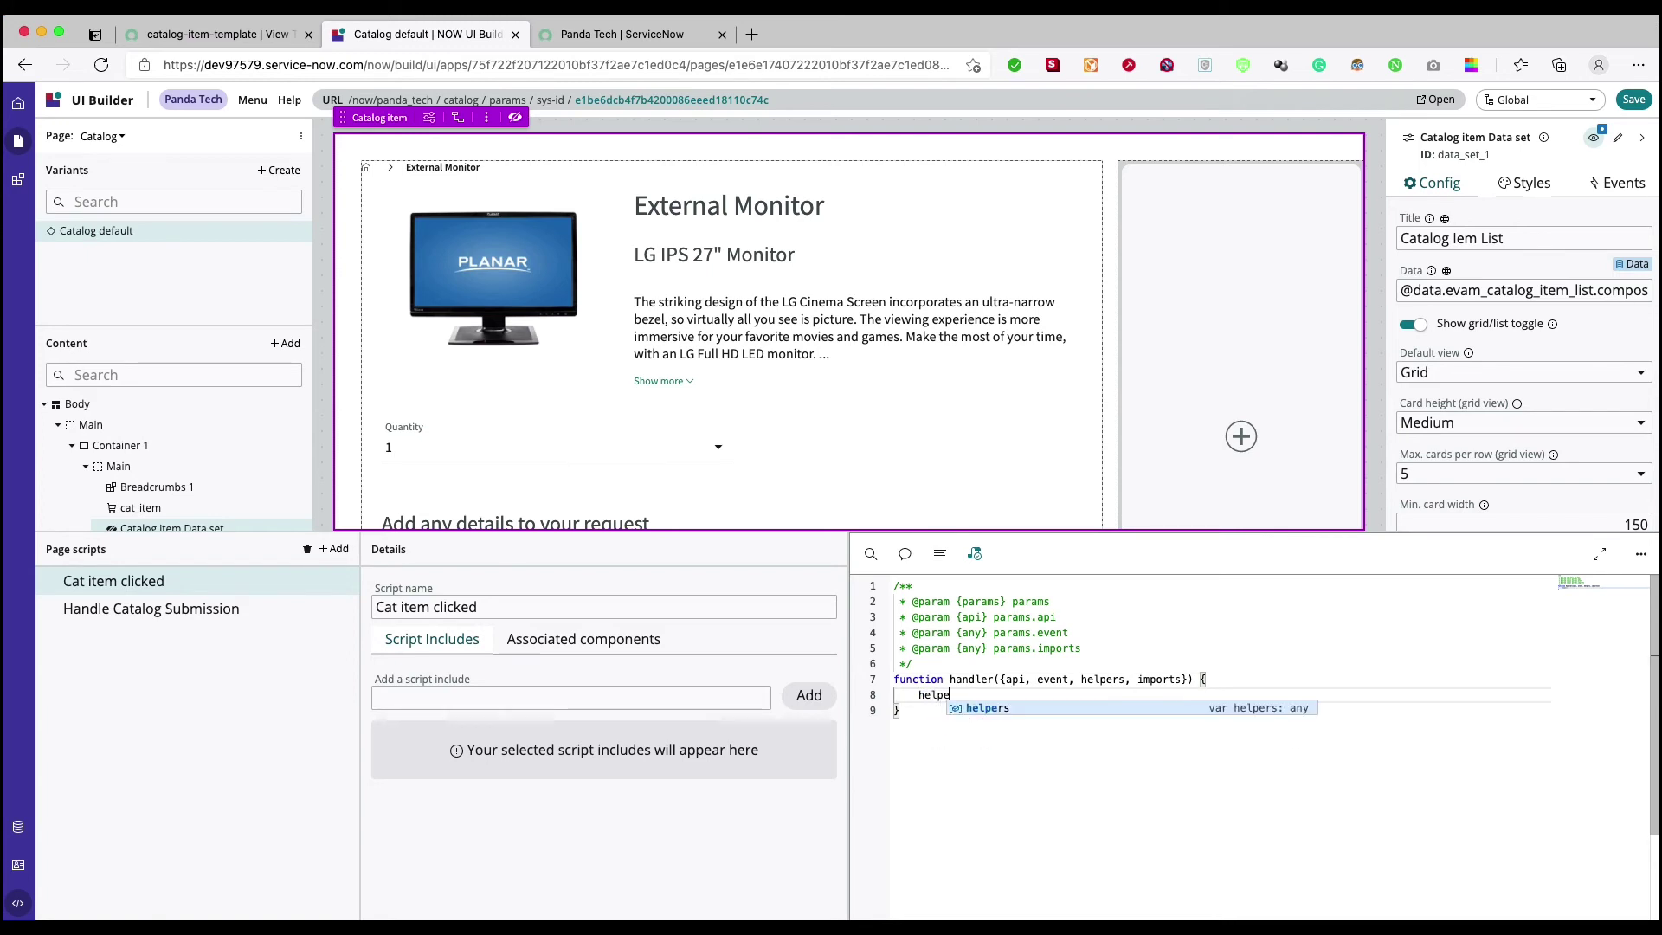
pyautogui.write('rs.')
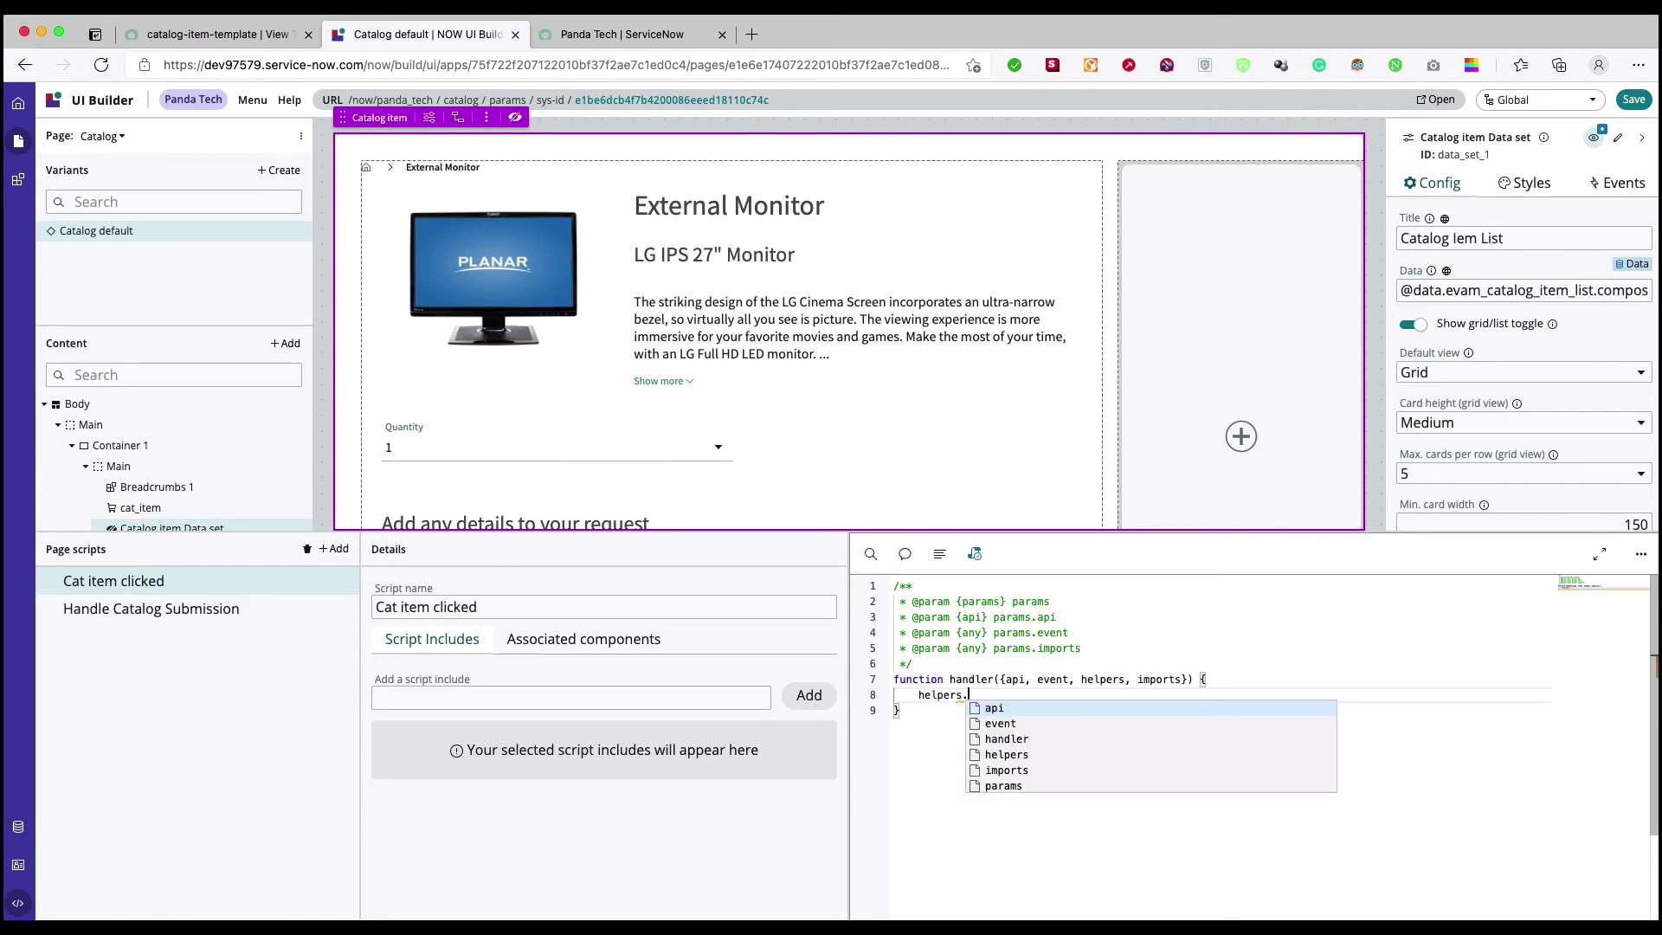
pyautogui.write('naviga')
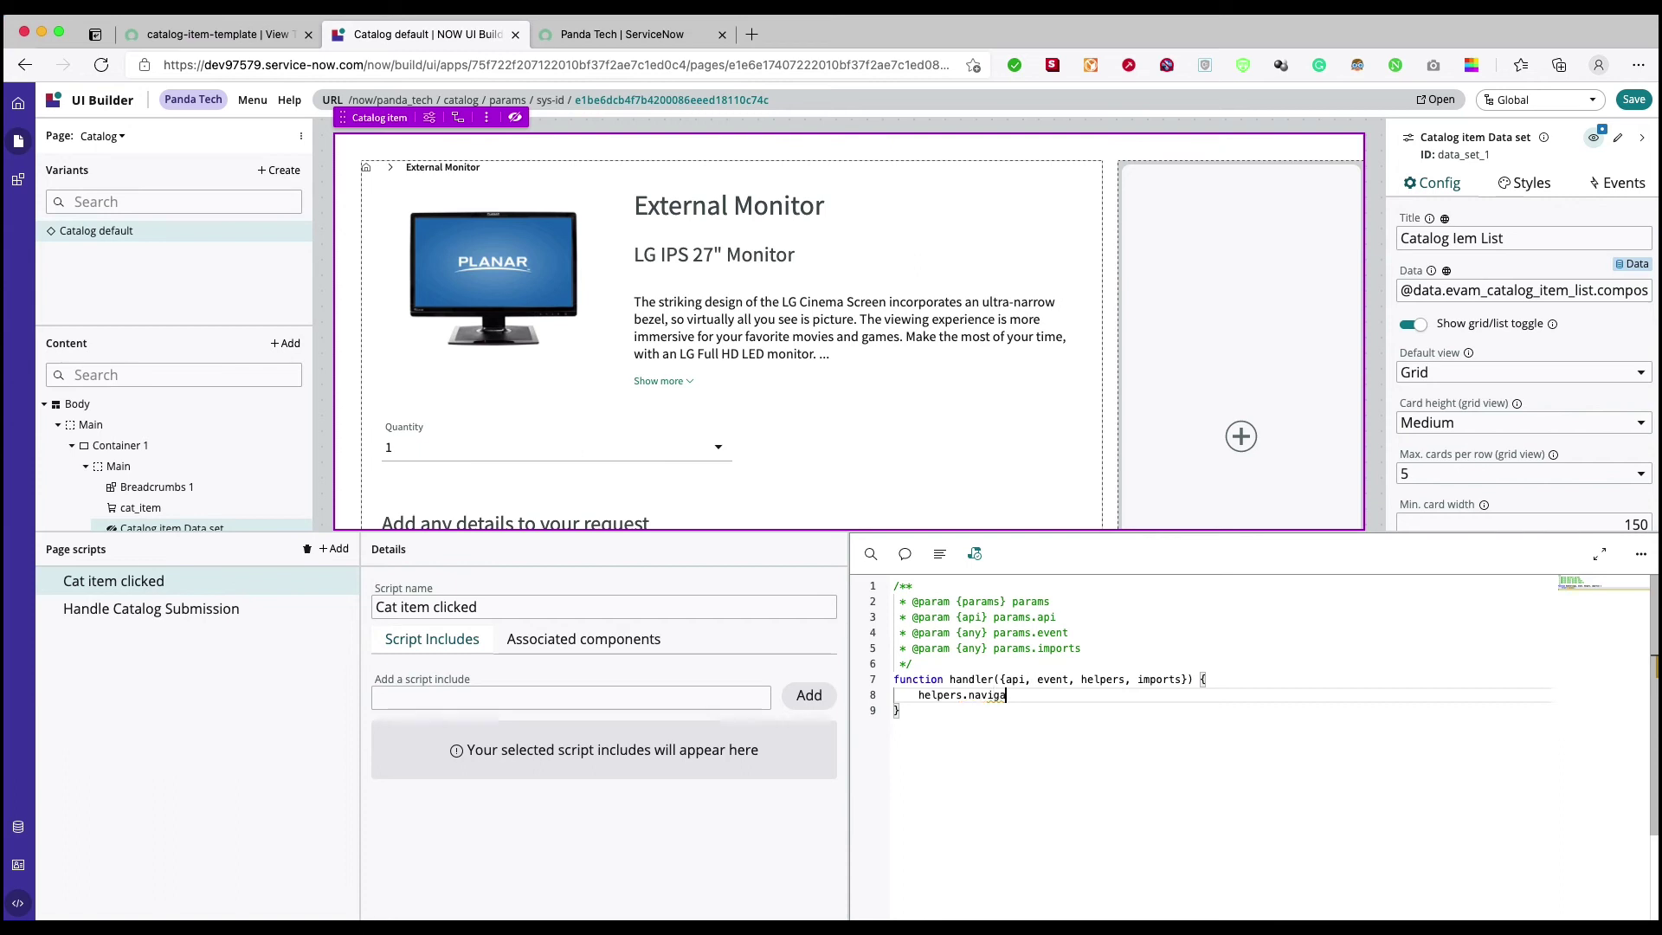
pyautogui.write('.to')
pyautogui.write('("cata')
pyautogui.write('log')
pyautogui.write(',{},{')
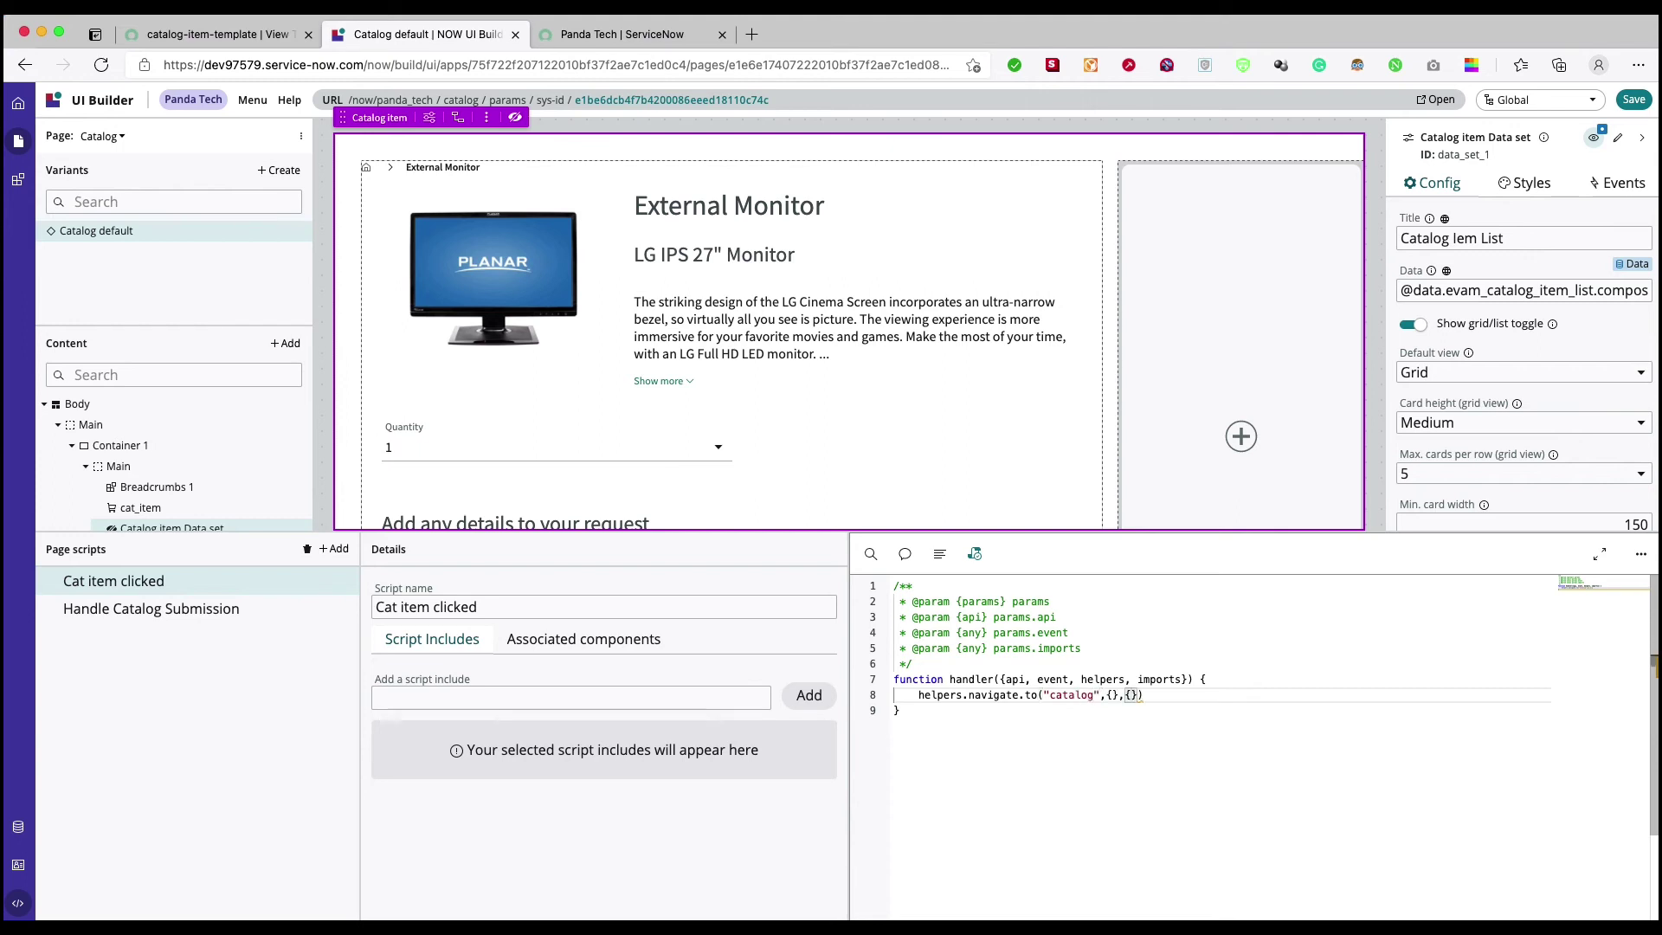
pyautogui.write('"sysId')
pyautogui.write('"')
pyautogui.write(':event')
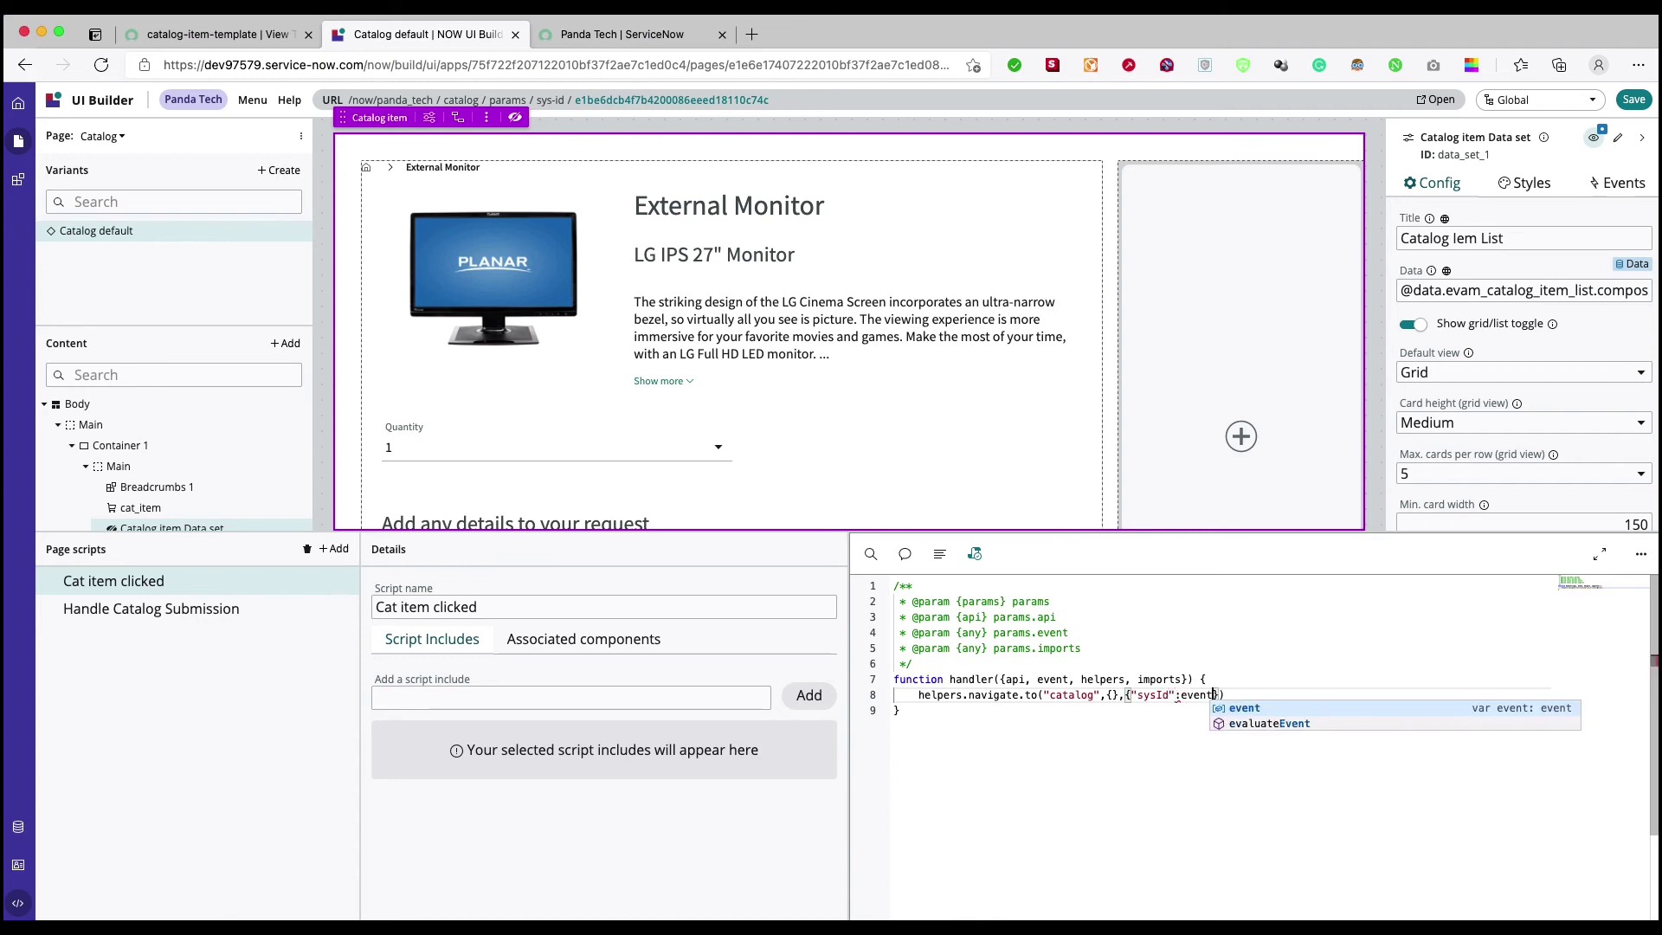
pyautogui.write('}')
pyautogui.write('.pay')
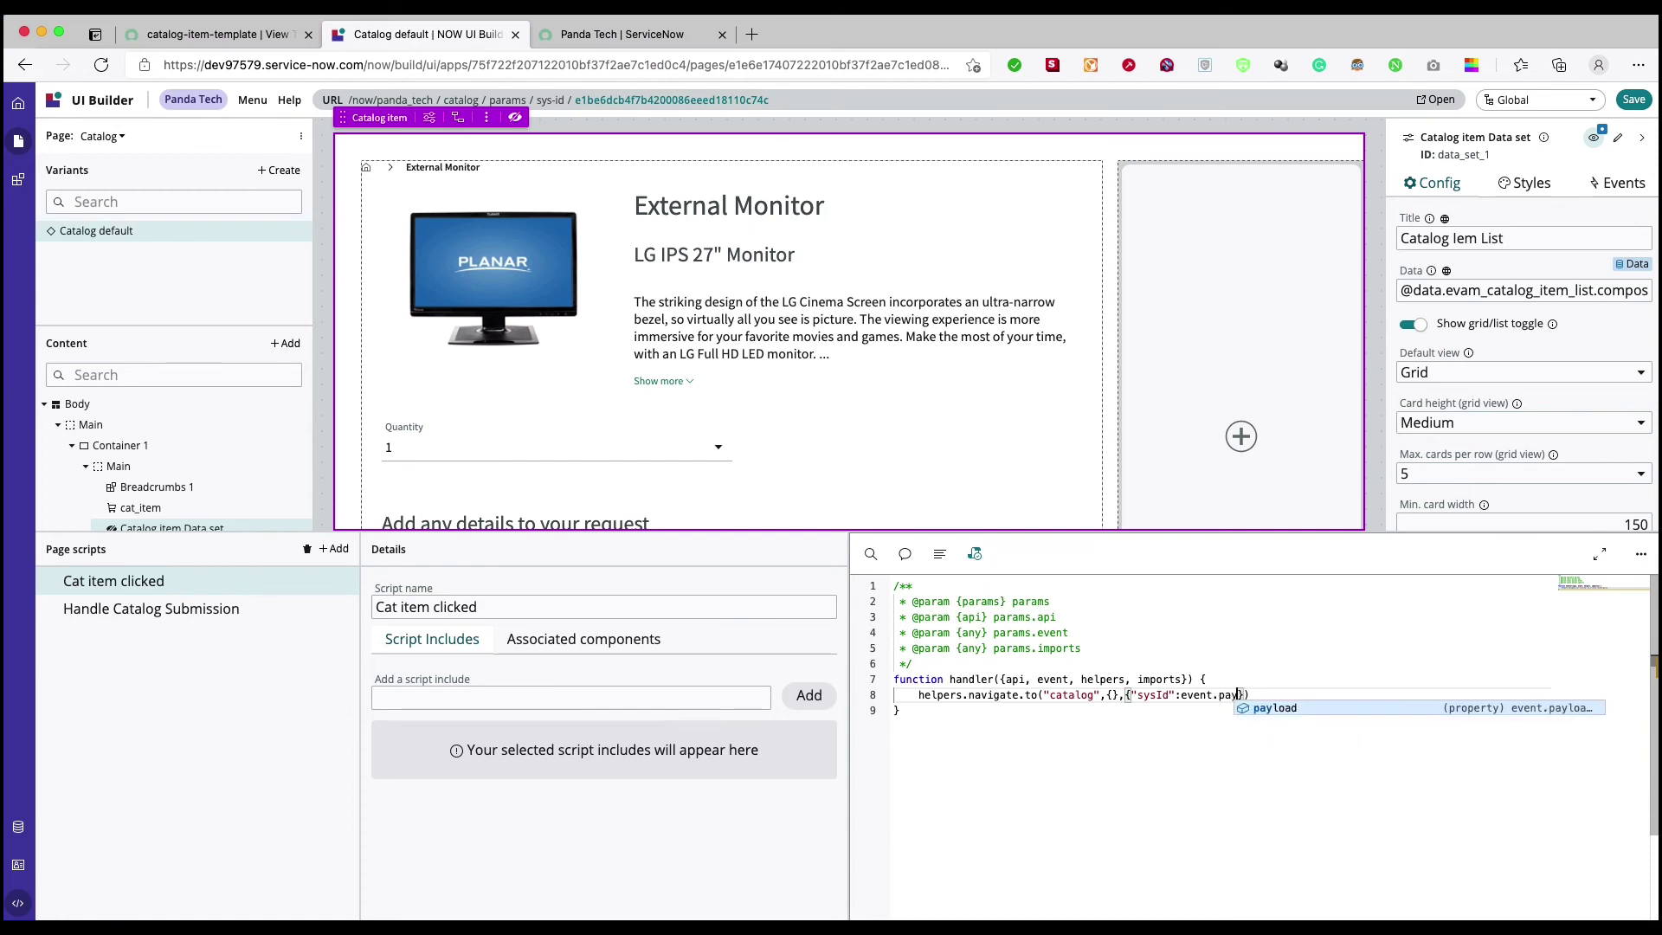
pyautogui.write('load.sy')
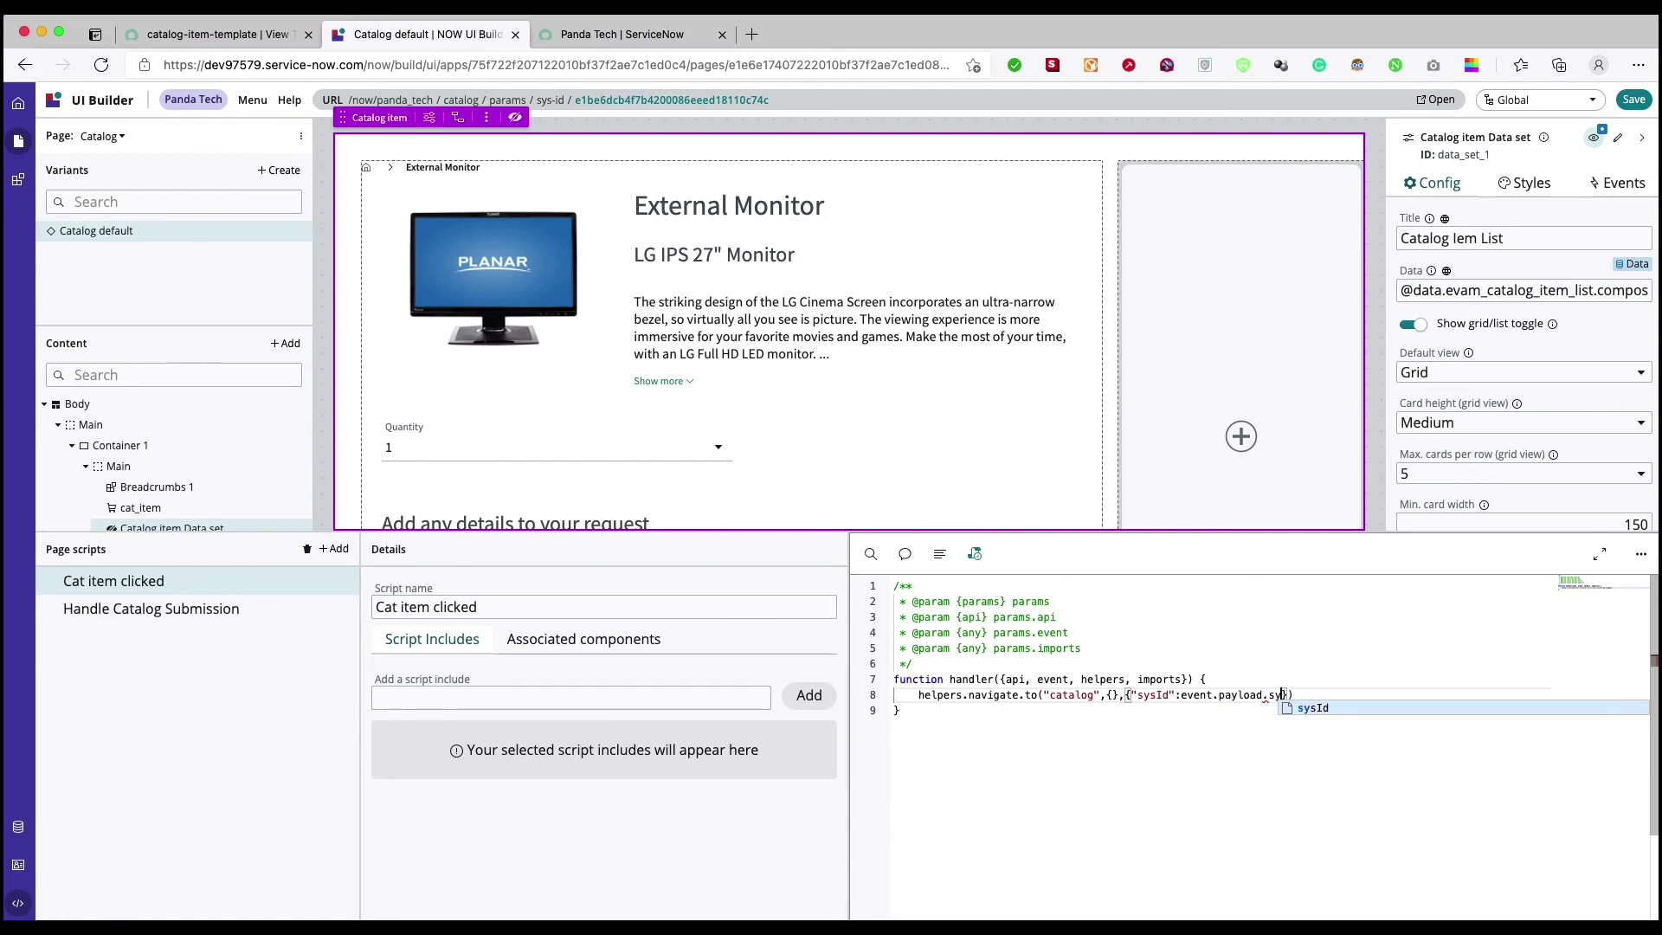
pyautogui.write('sId')
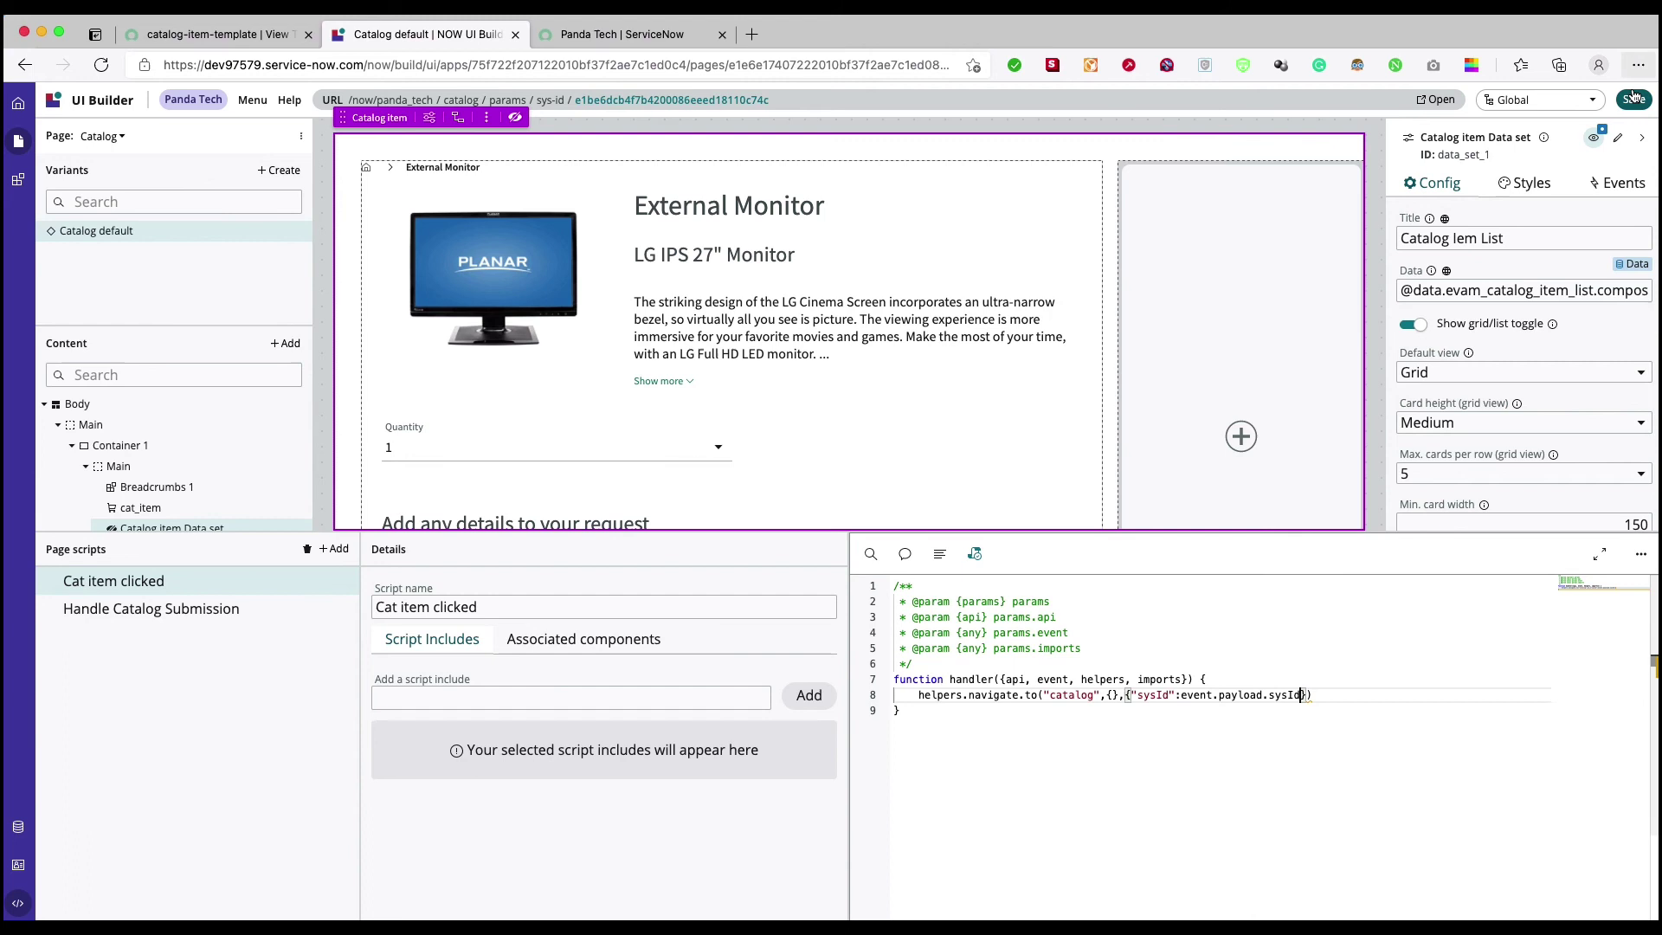
pyautogui.click(1634, 100)
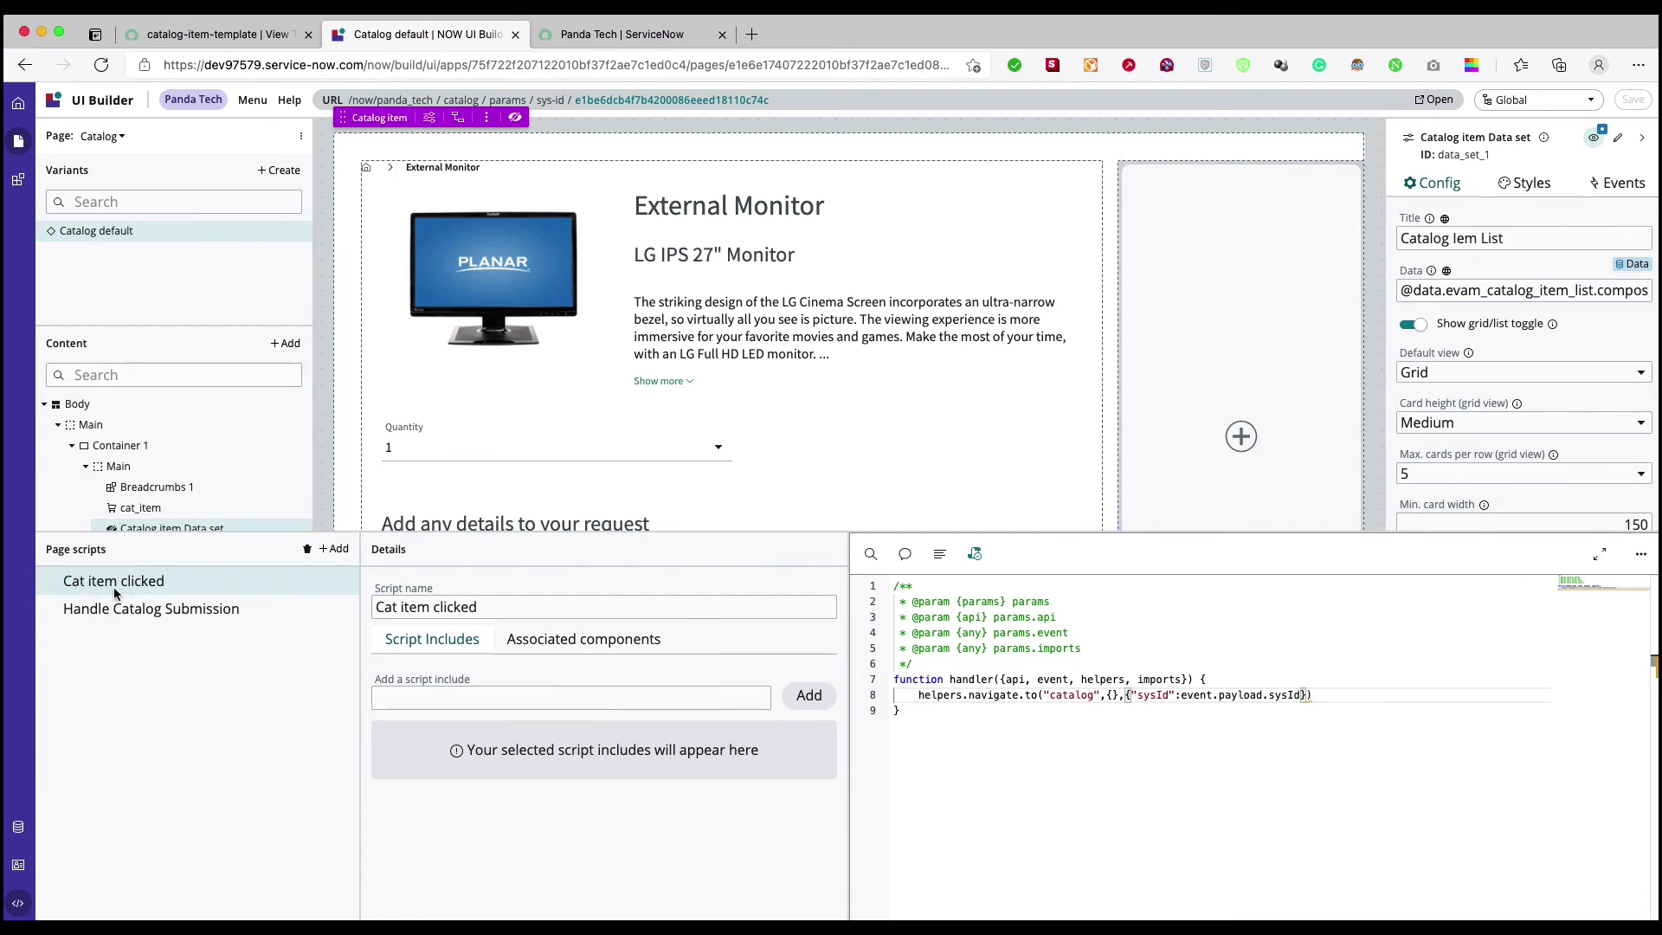
# - Add the Cat item clicked script as handler for the Catalog Item clicked event and save the page
pyautogui.click(92, 405)
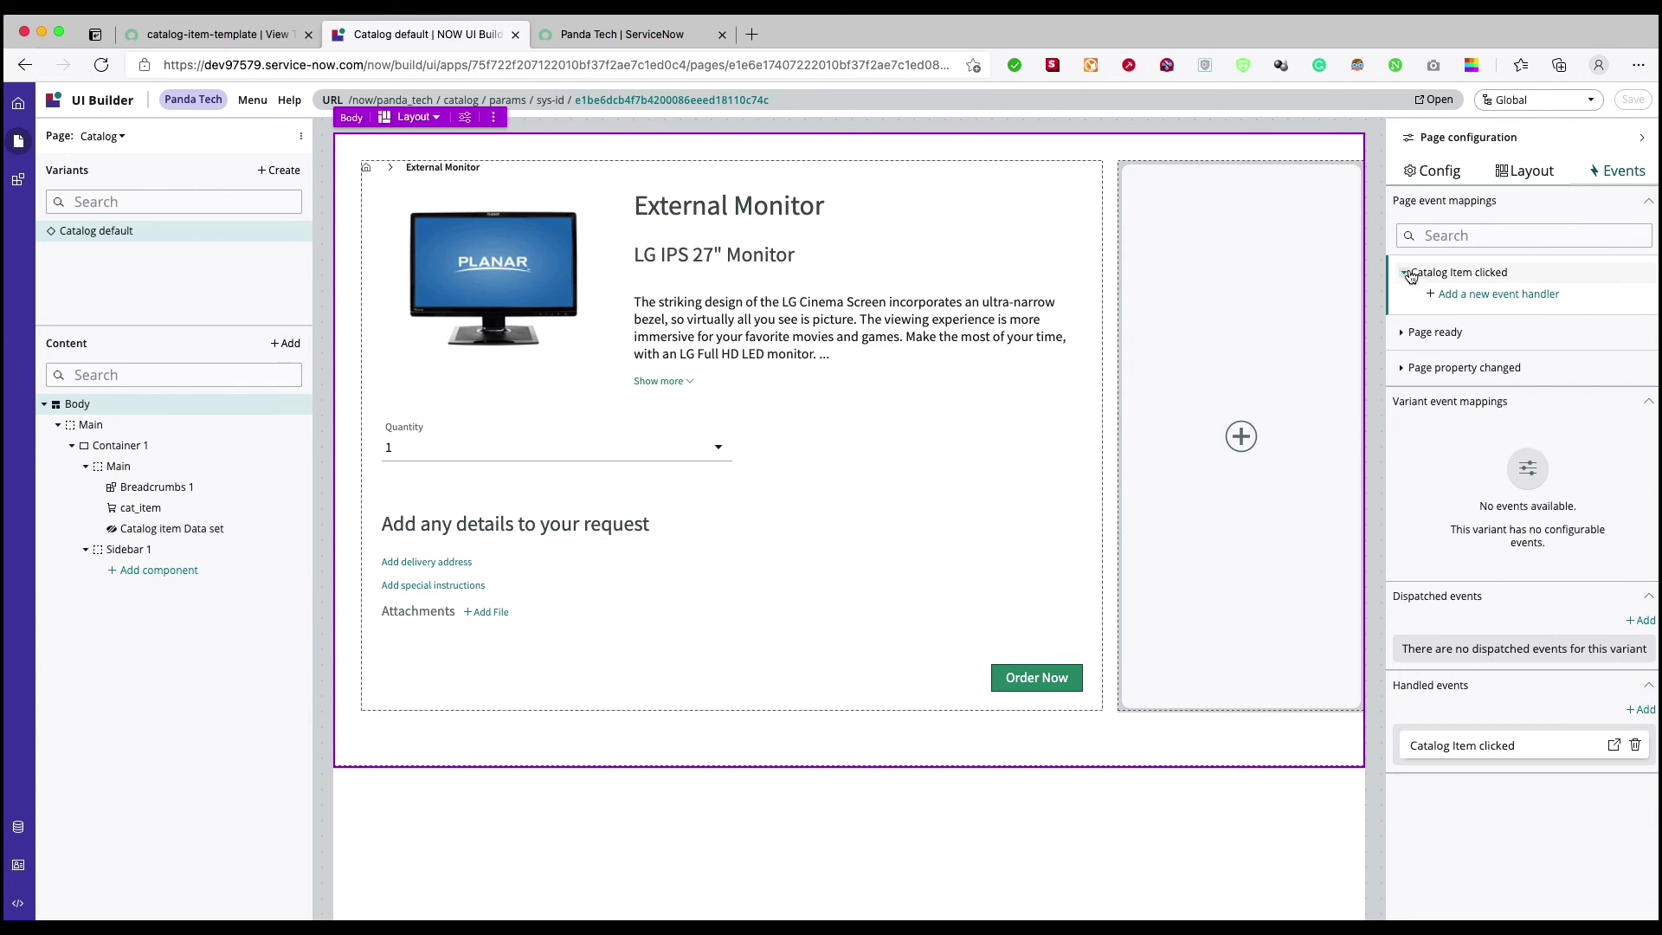
pyautogui.click(1494, 294)
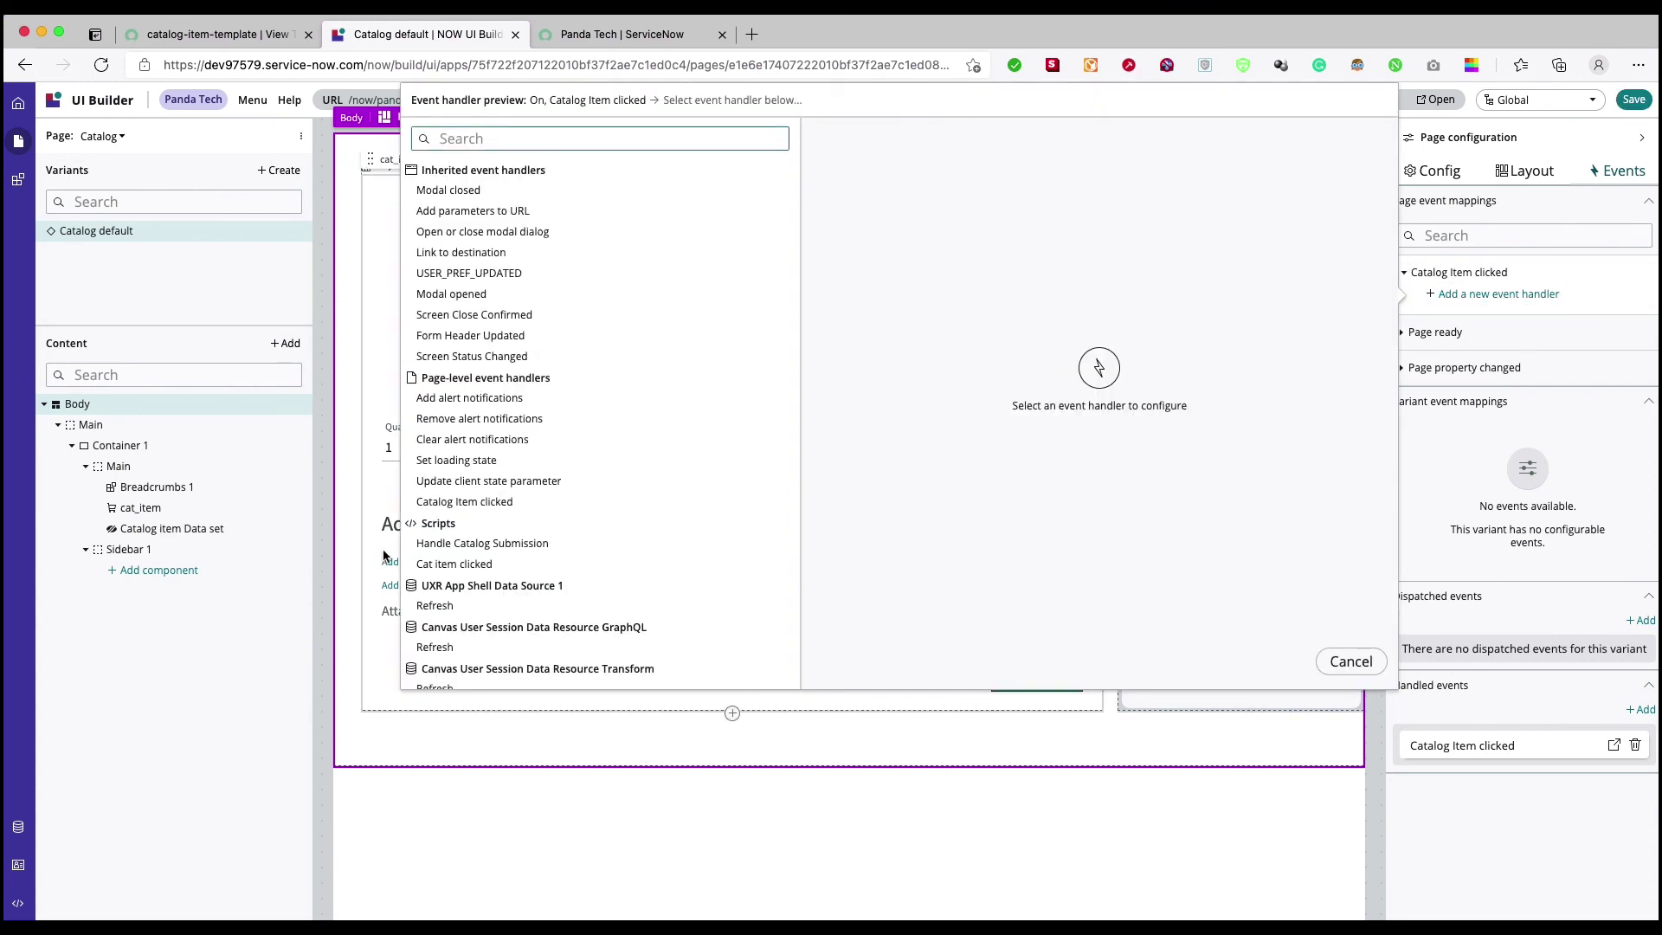
pyautogui.click(480, 563)
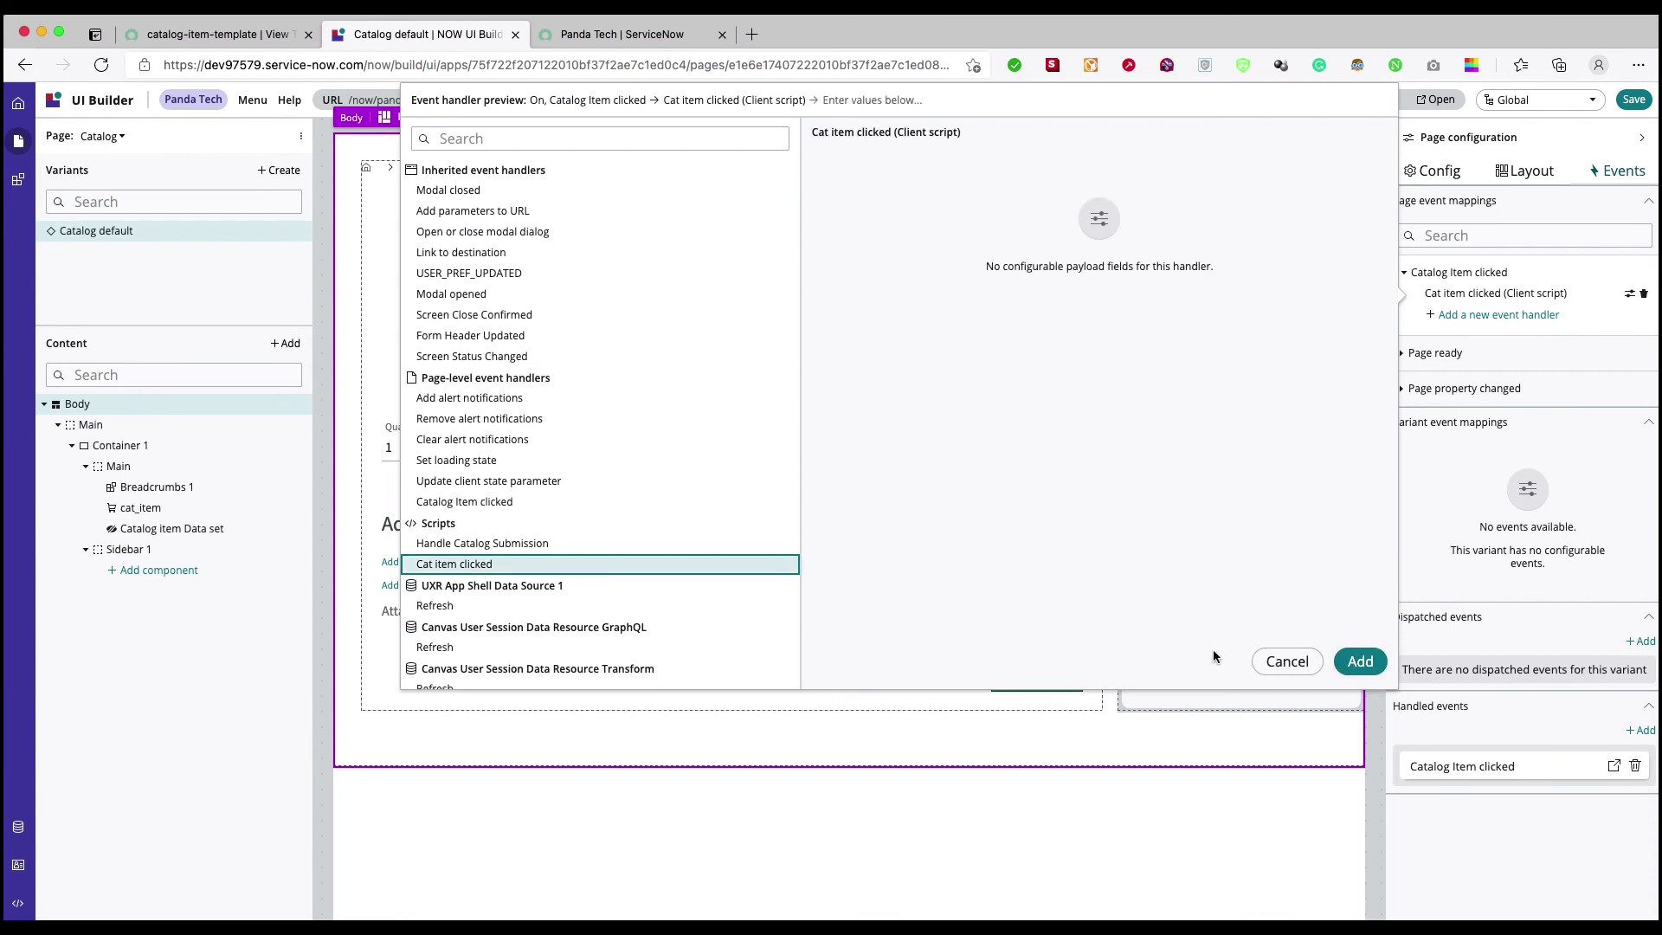
pyautogui.click(1358, 660)
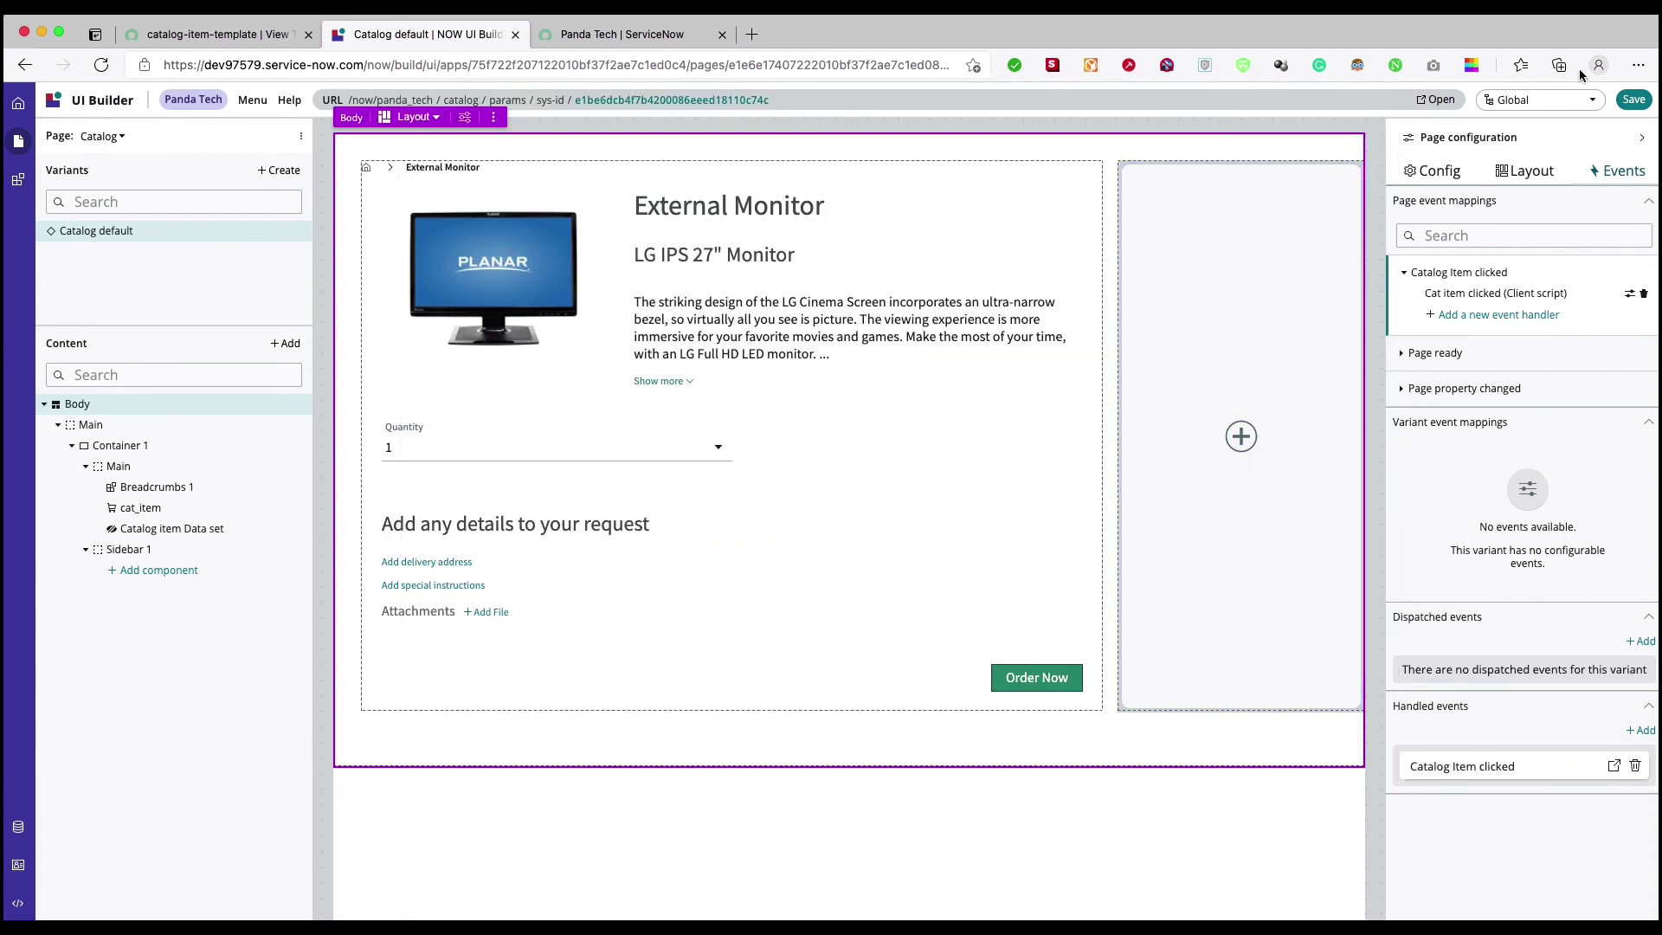
pyautogui.click(1634, 99)
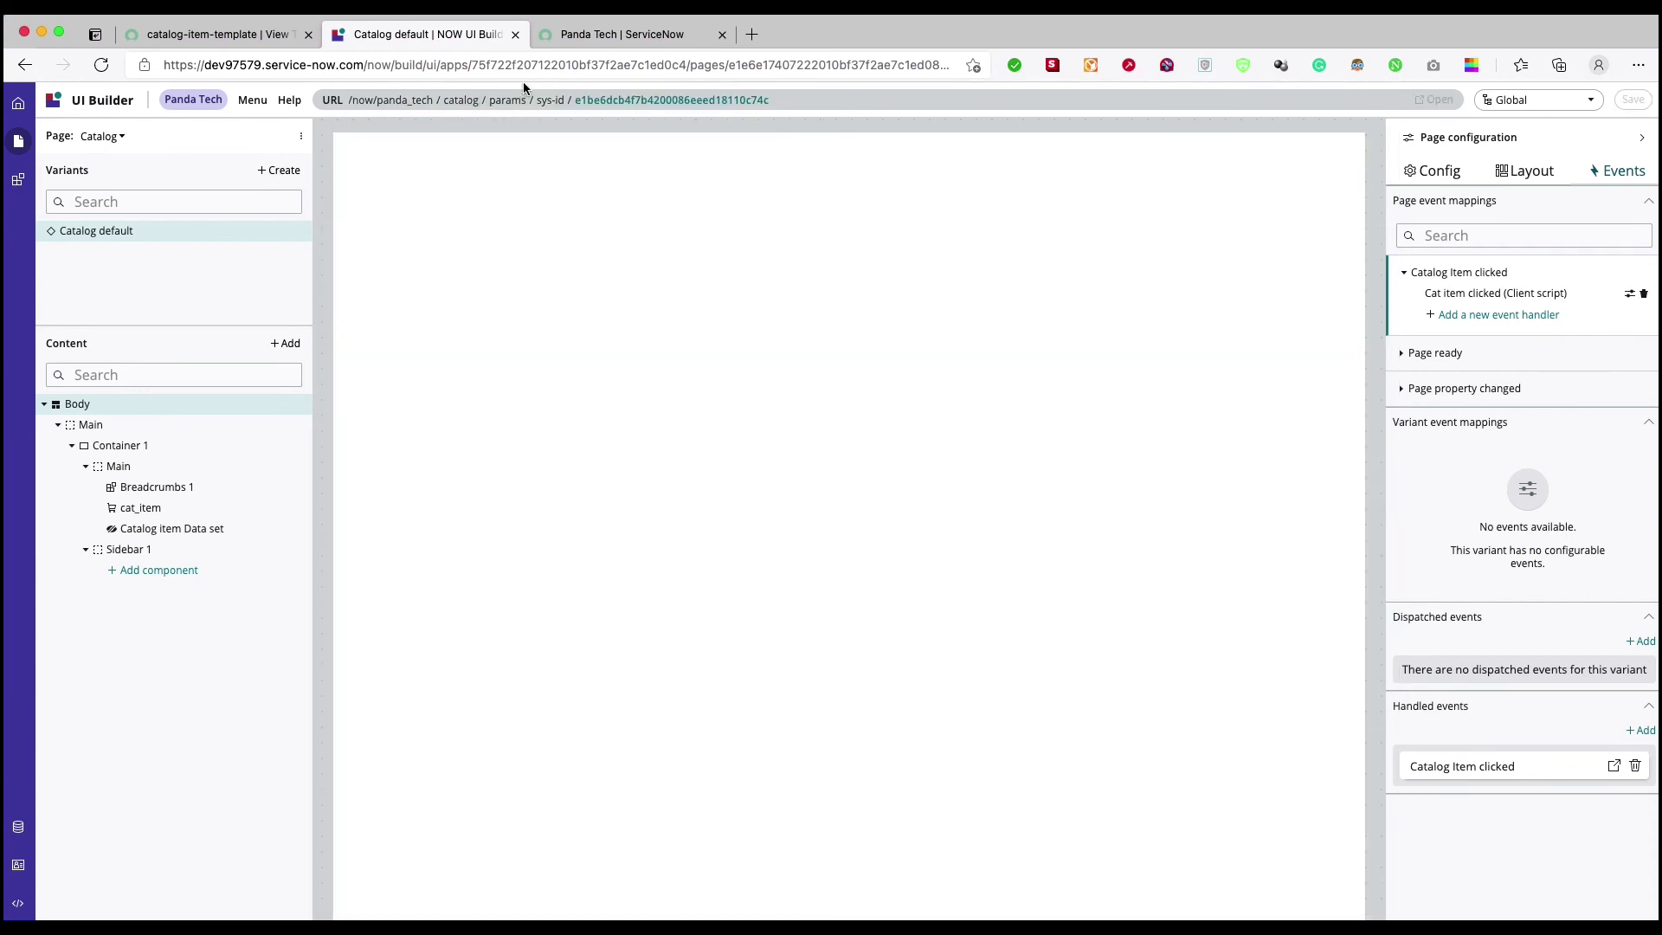
# - Reload the portal catalog, open Sales Laptop, and highlight /catalog/params/sys-id/ in the URL
pyautogui.click(589, 34)
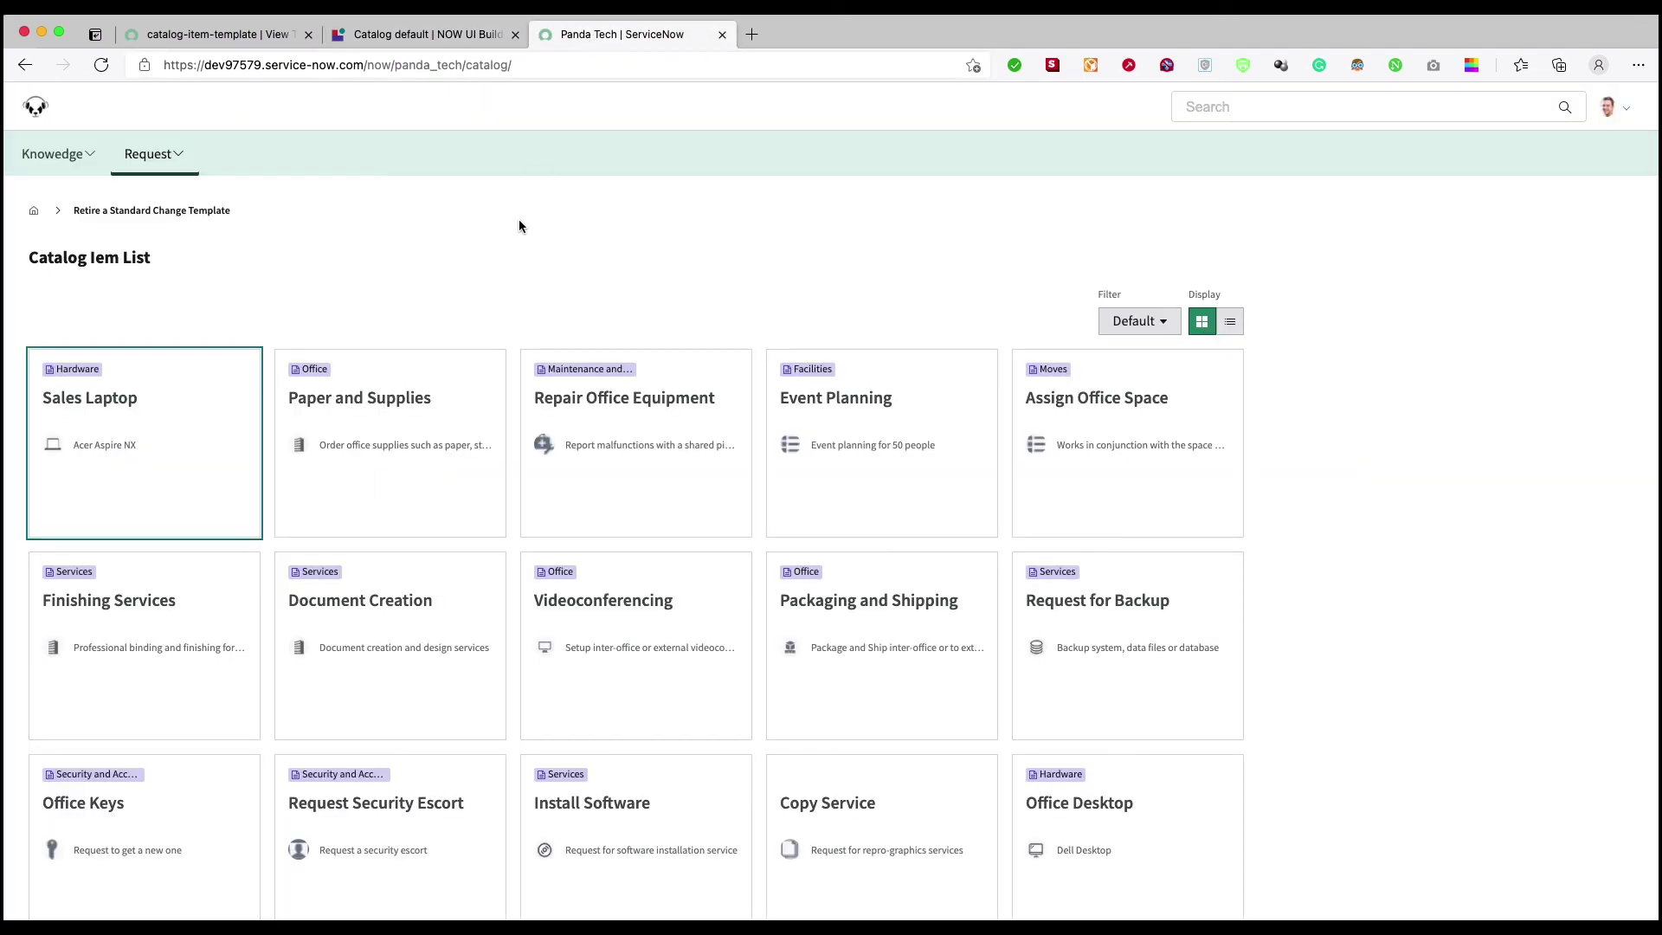
pyautogui.hotkey('ctrl', 'r')
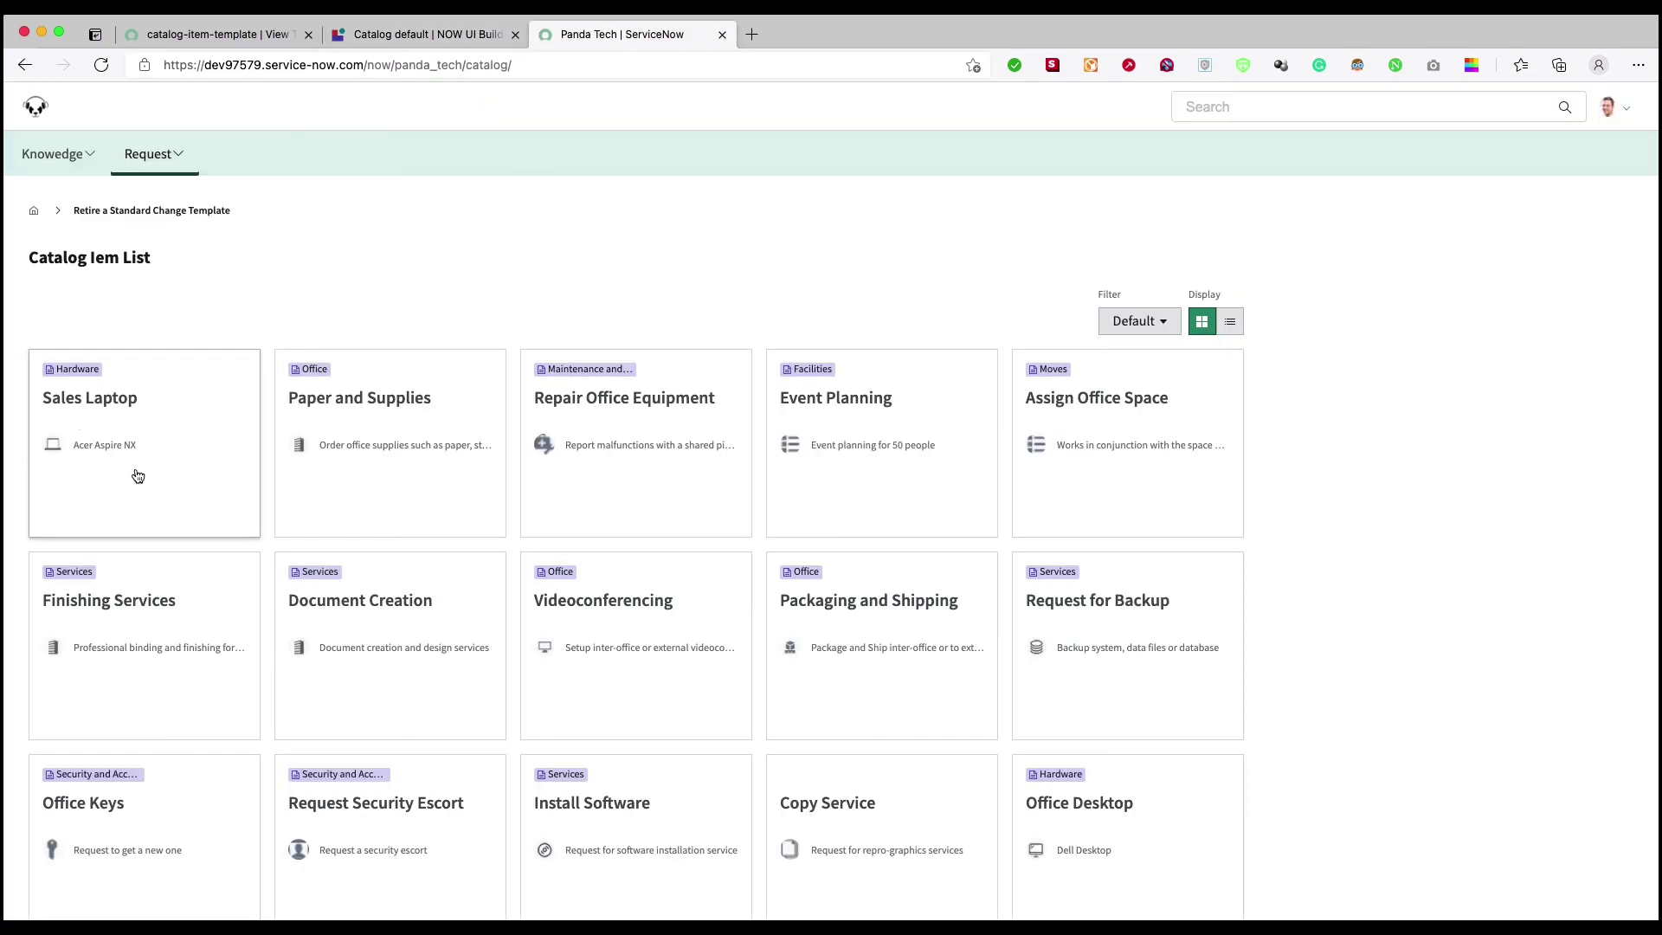
pyautogui.click(162, 460)
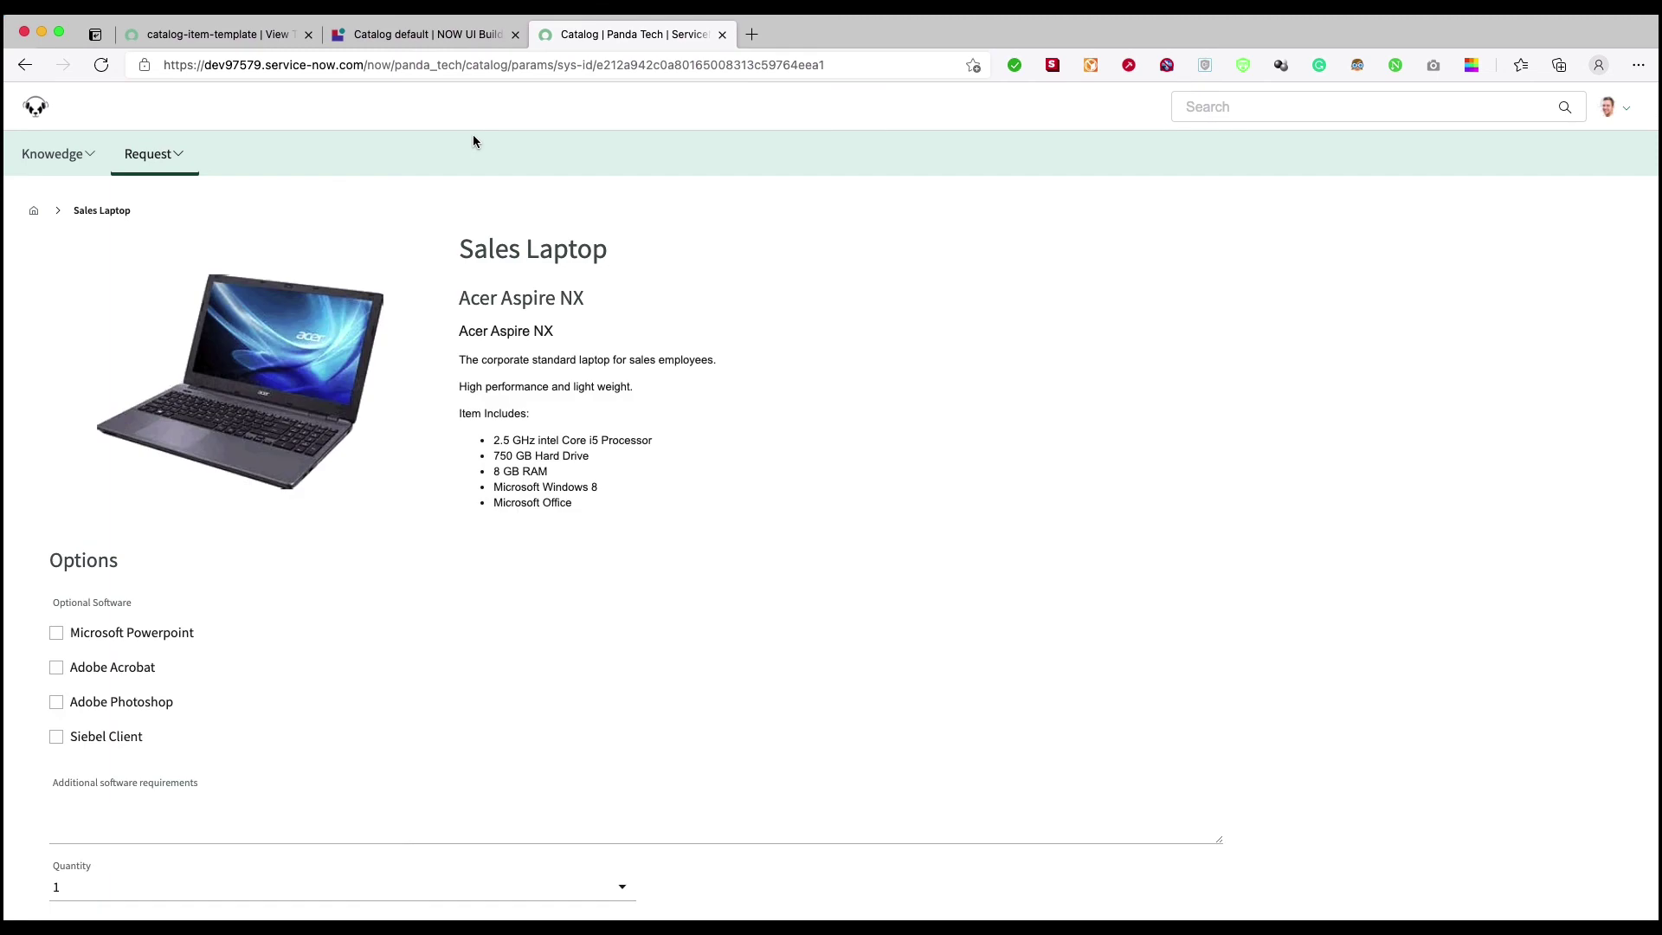
pyautogui.moveTo(463, 64); pyautogui.dragTo(808, 83)
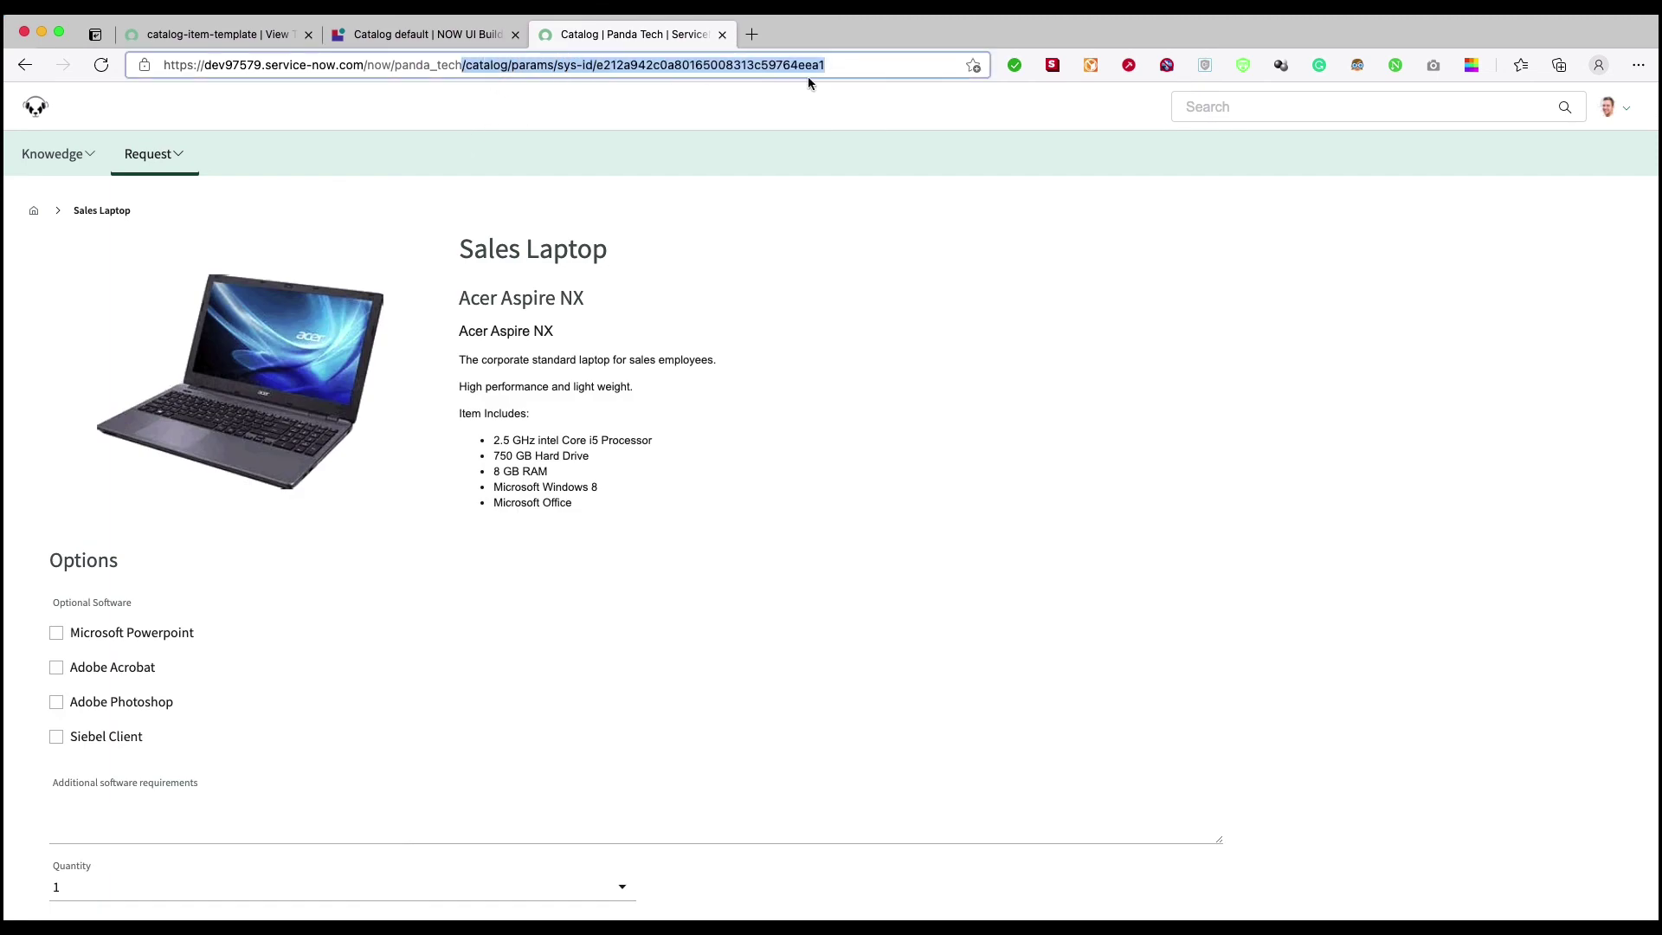
pyautogui.scroll(-1, 367, 573)
pyautogui.scroll(-5, 368, 573)
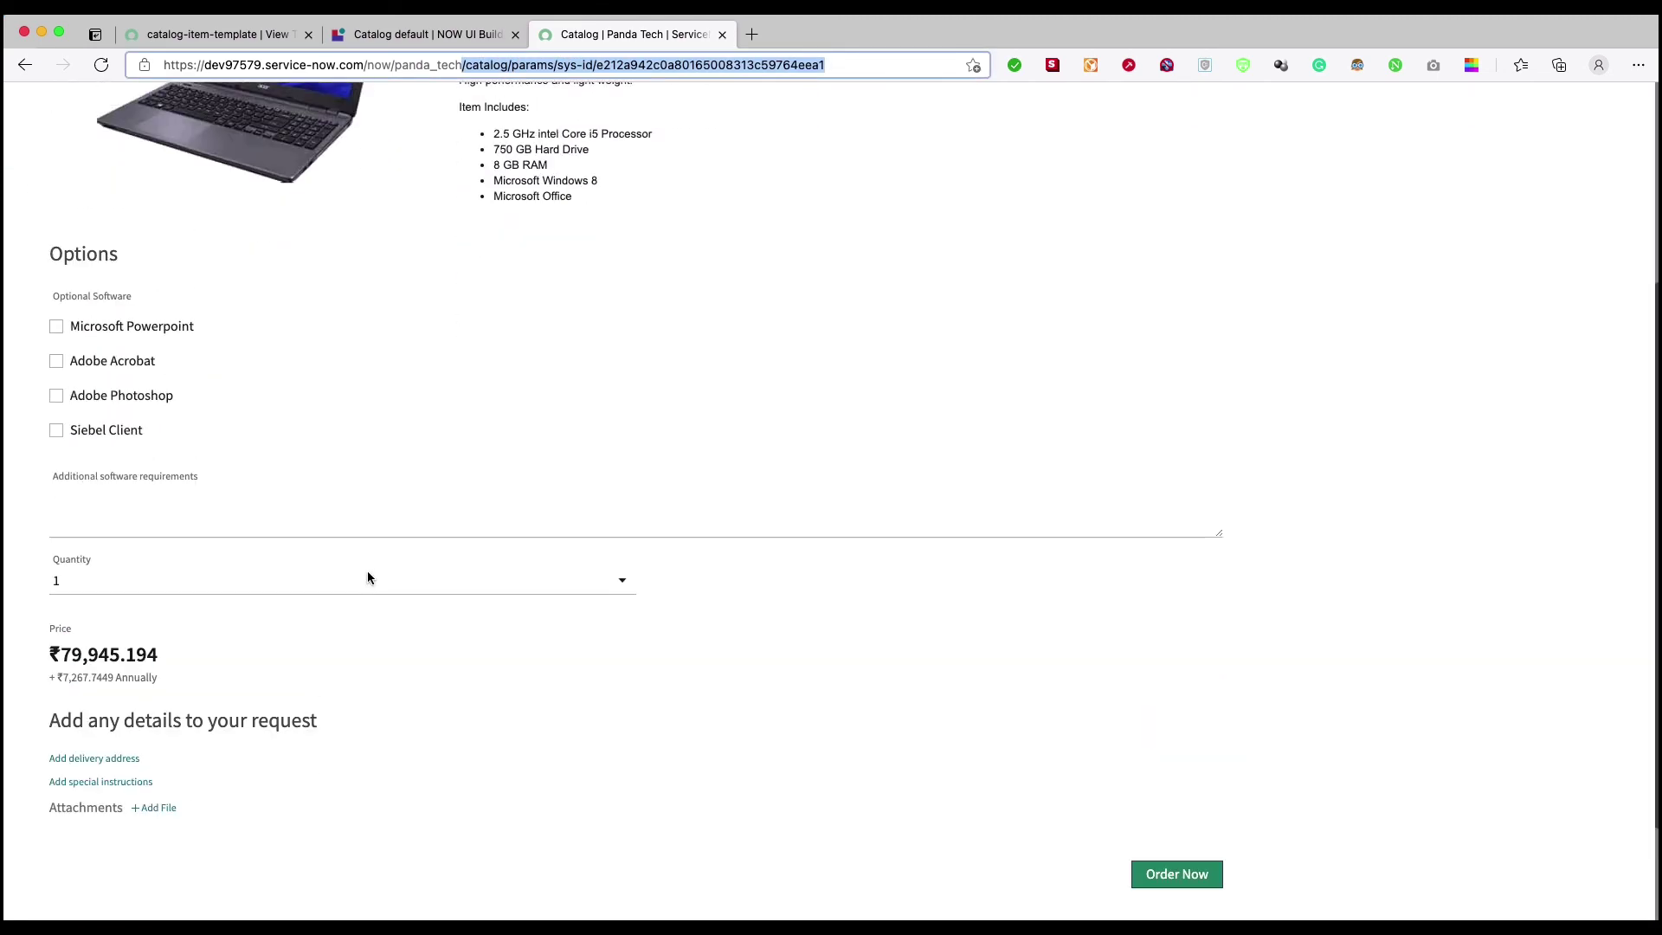
pyautogui.scroll(3, 368, 570)
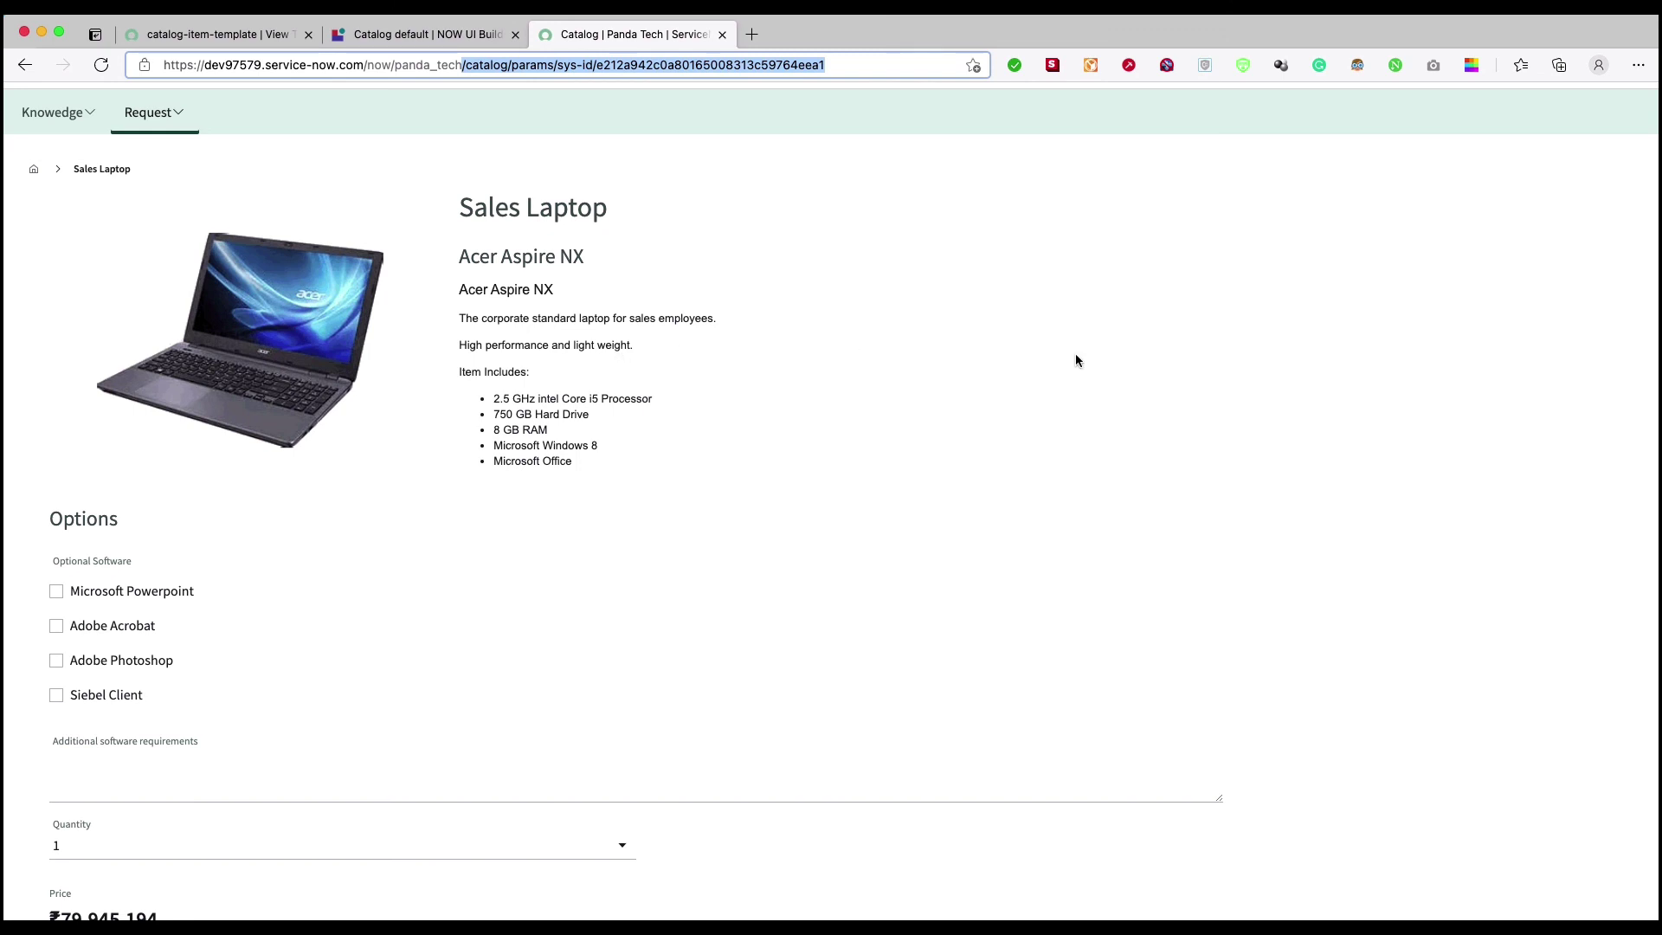
pyautogui.scroll(1, 1074, 353)
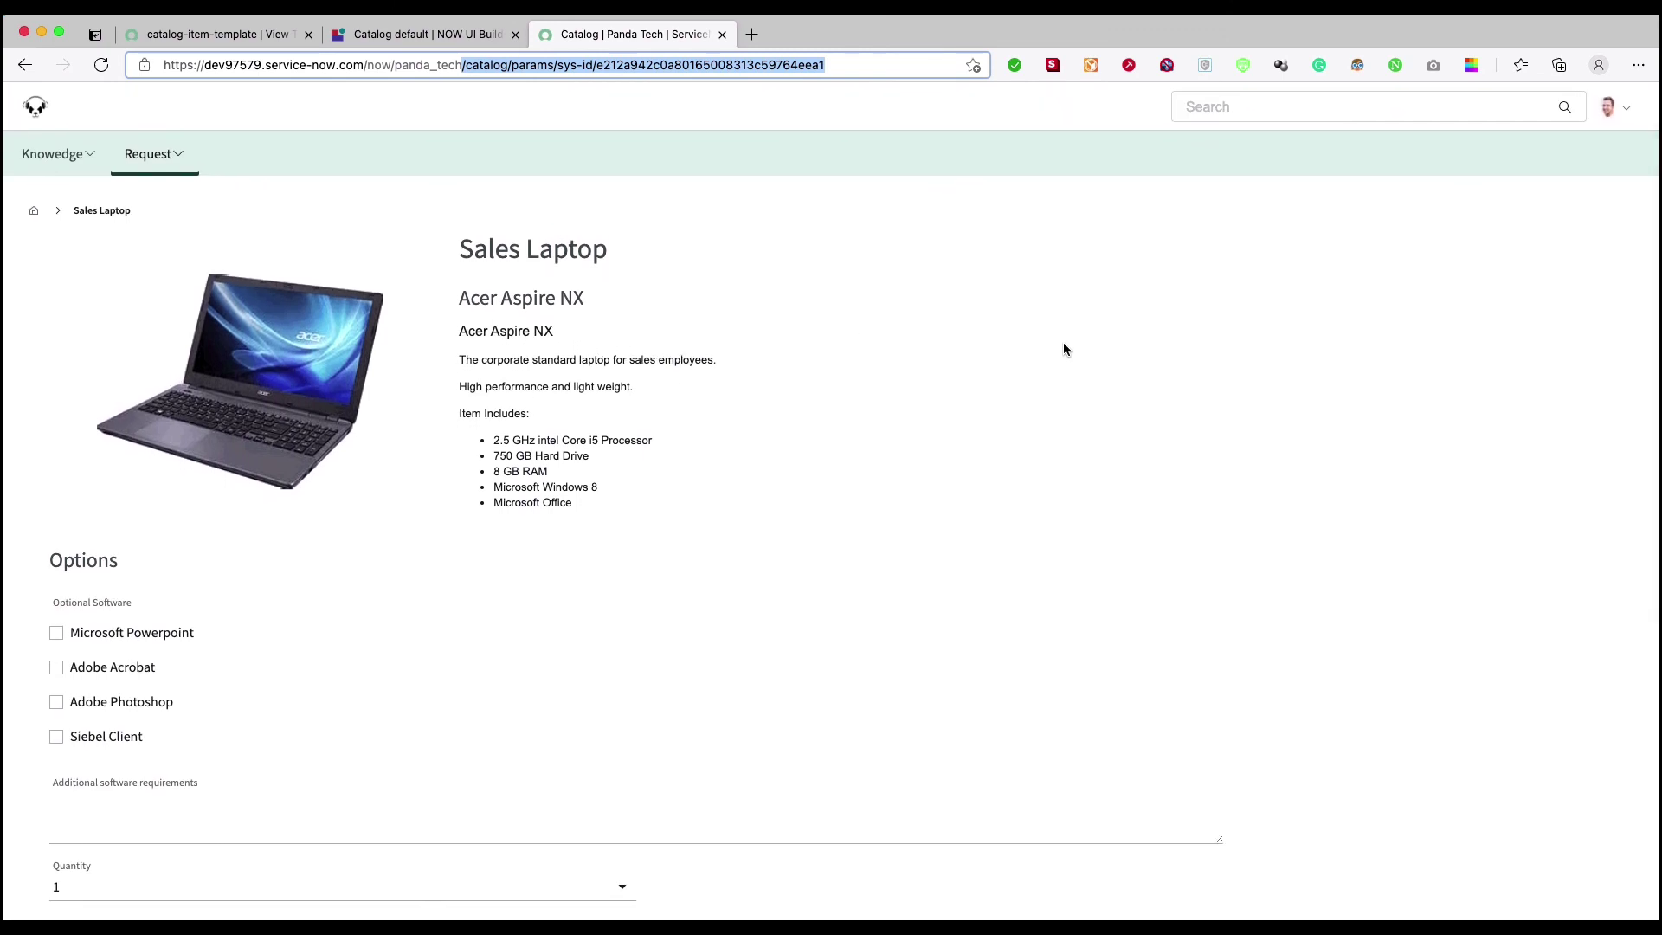